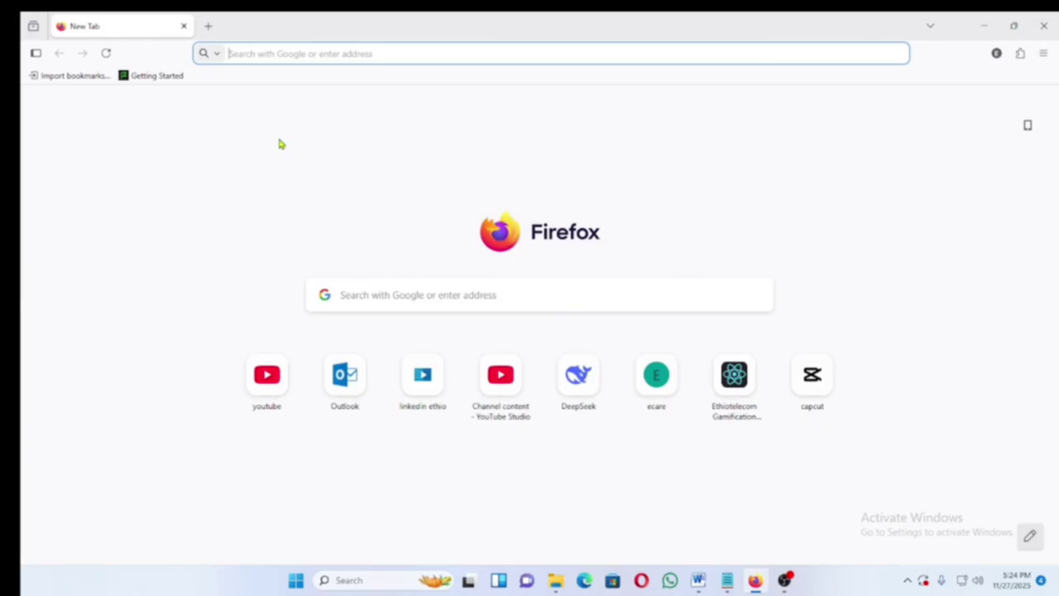
- Search Google for 'ecare' from the Firefox address bar
click(247, 53)
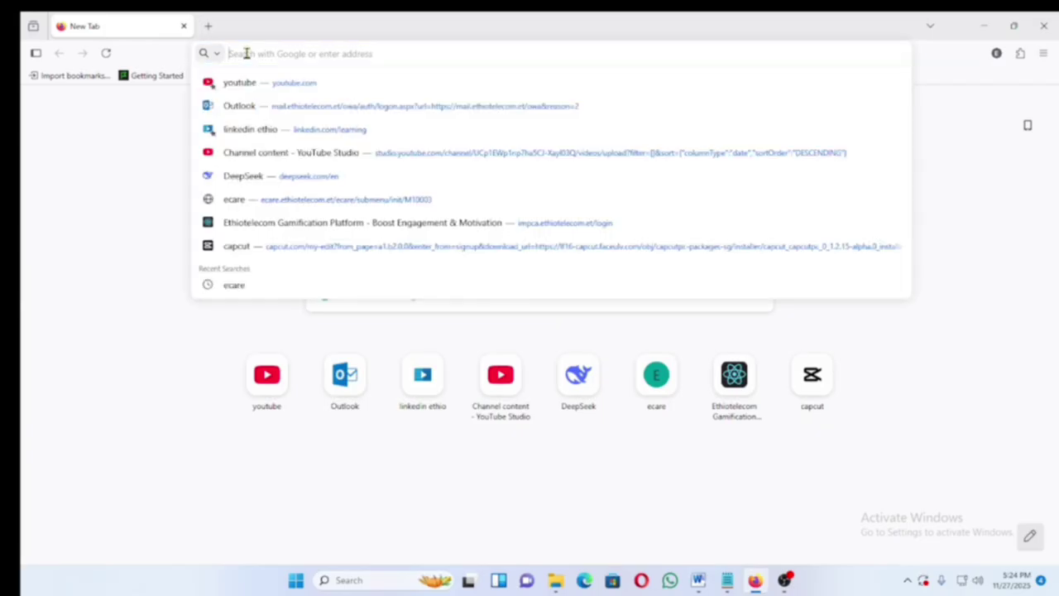
text(e)
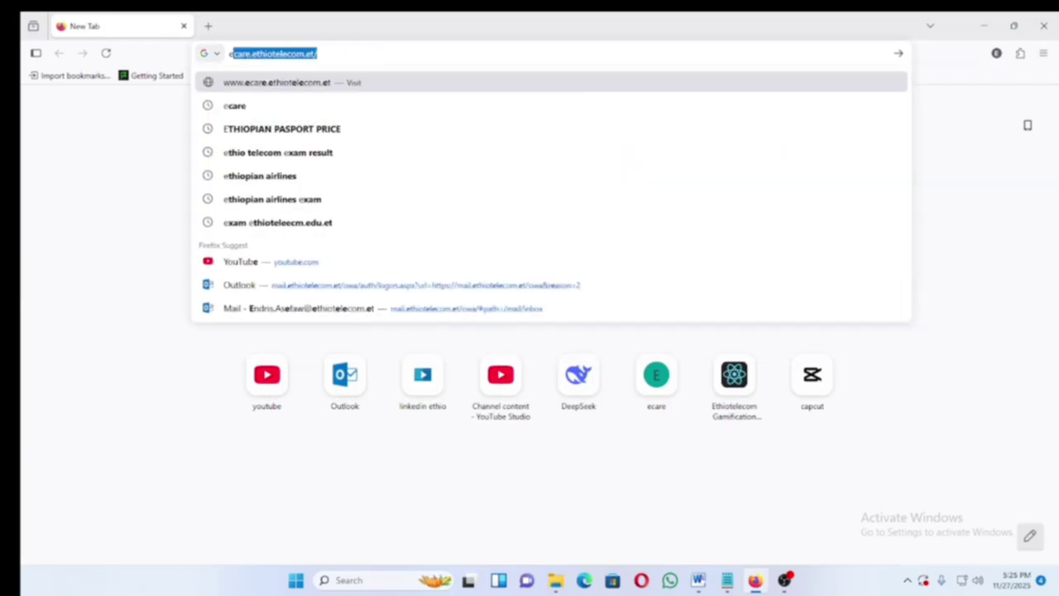
text(care)
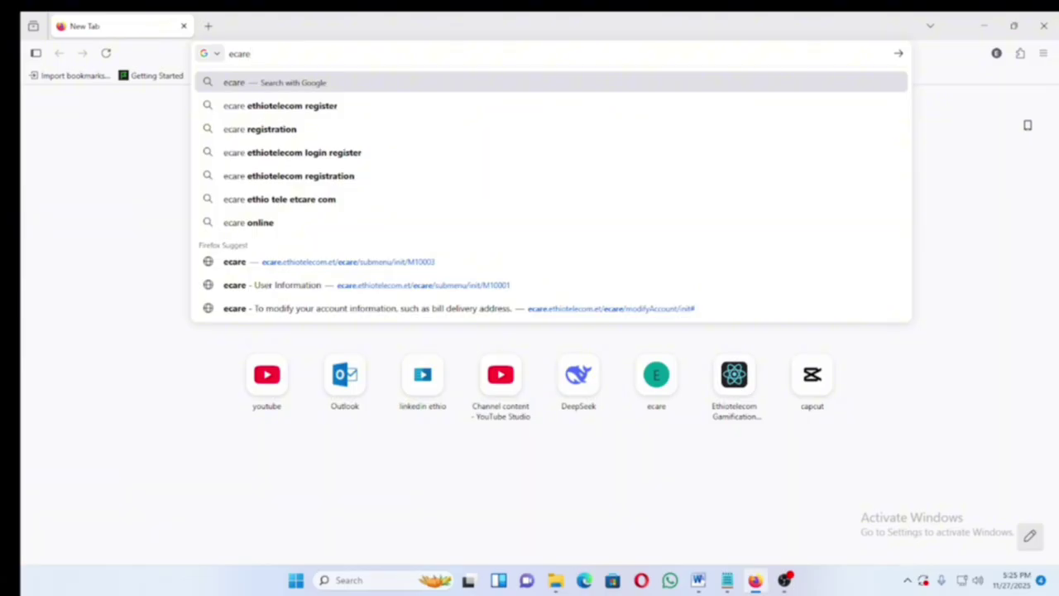
key(Return)
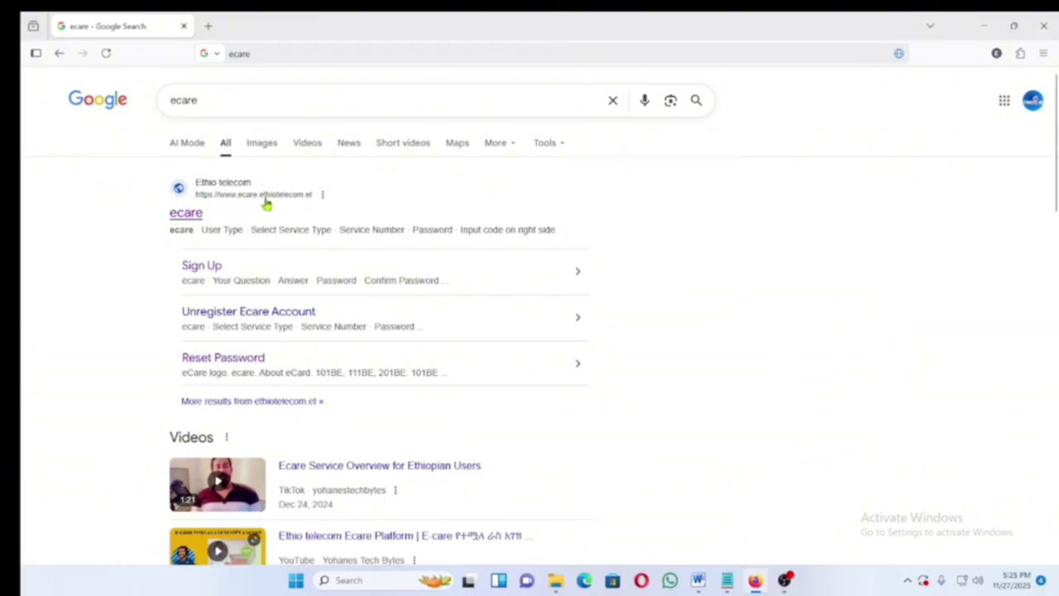
- Open the Ethio telecom ecare result and go to its Sign Up registration form
click(211, 193)
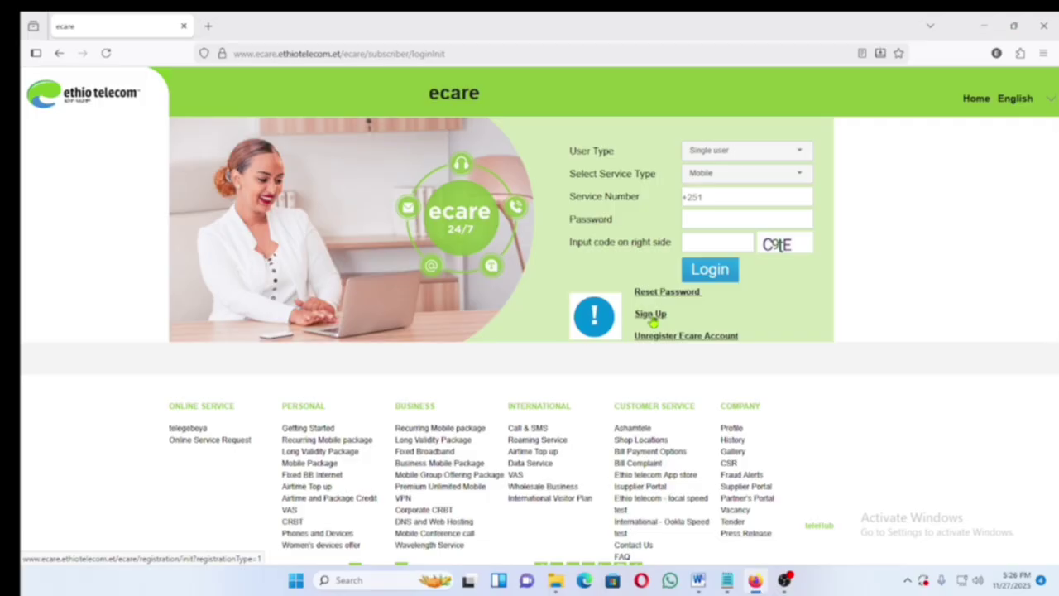
click(650, 315)
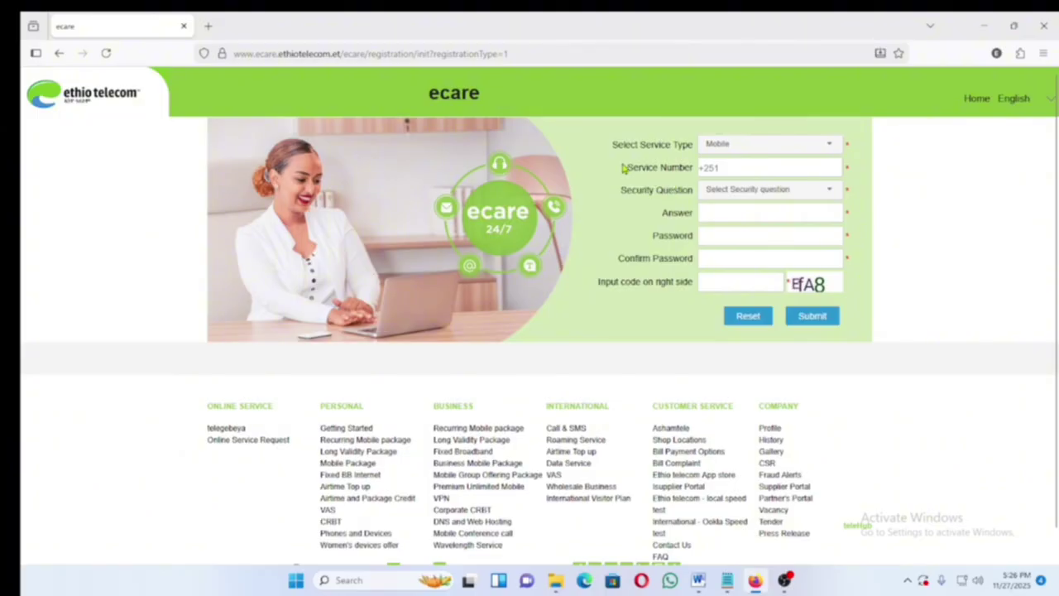
- Enter the mobile service number, choose a security question and fill in its answer
click(740, 169)
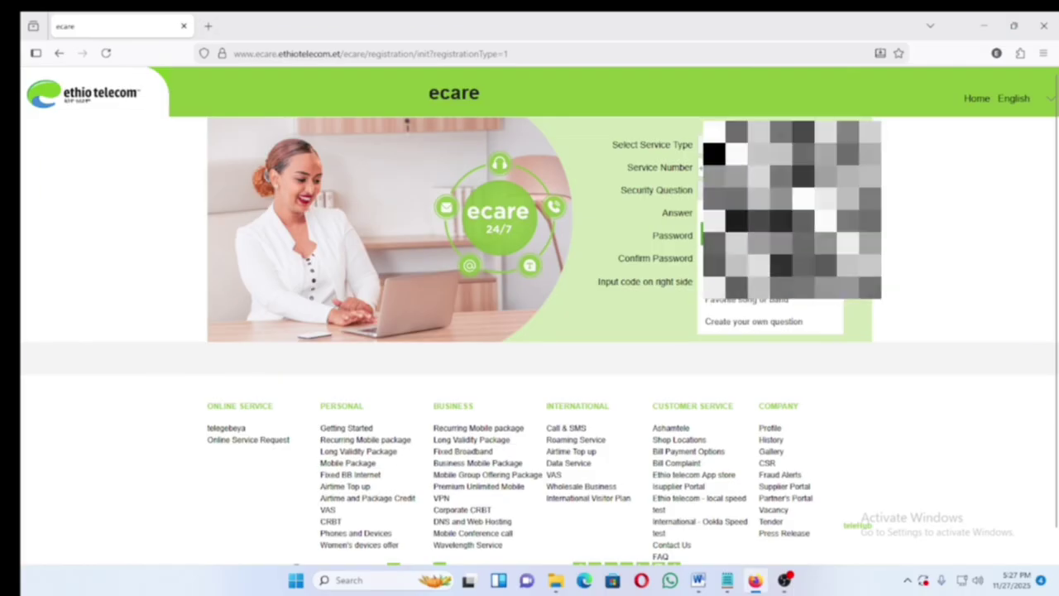
click(744, 234)
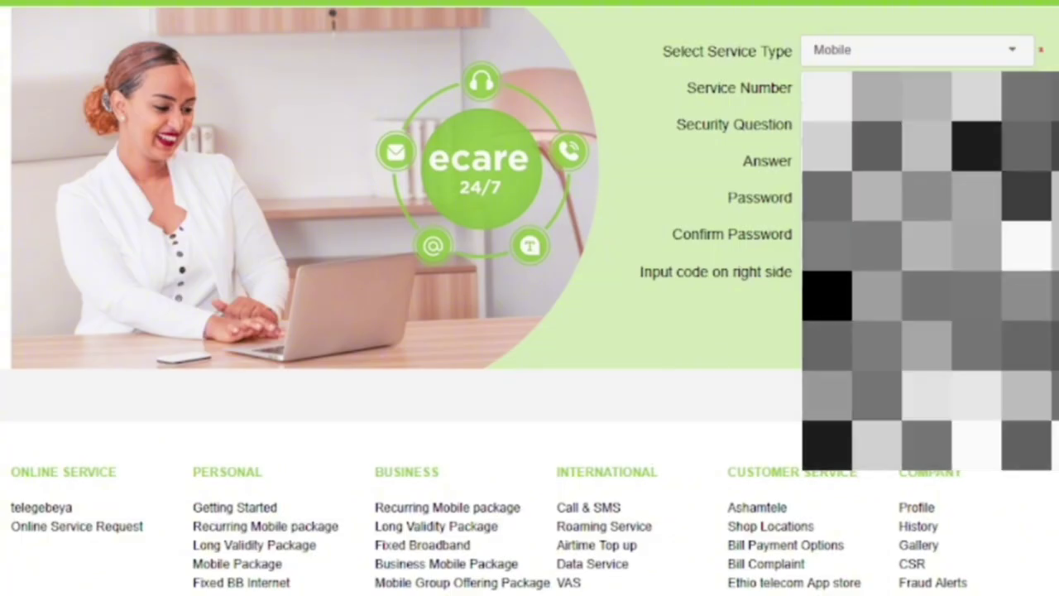
click(916, 197)
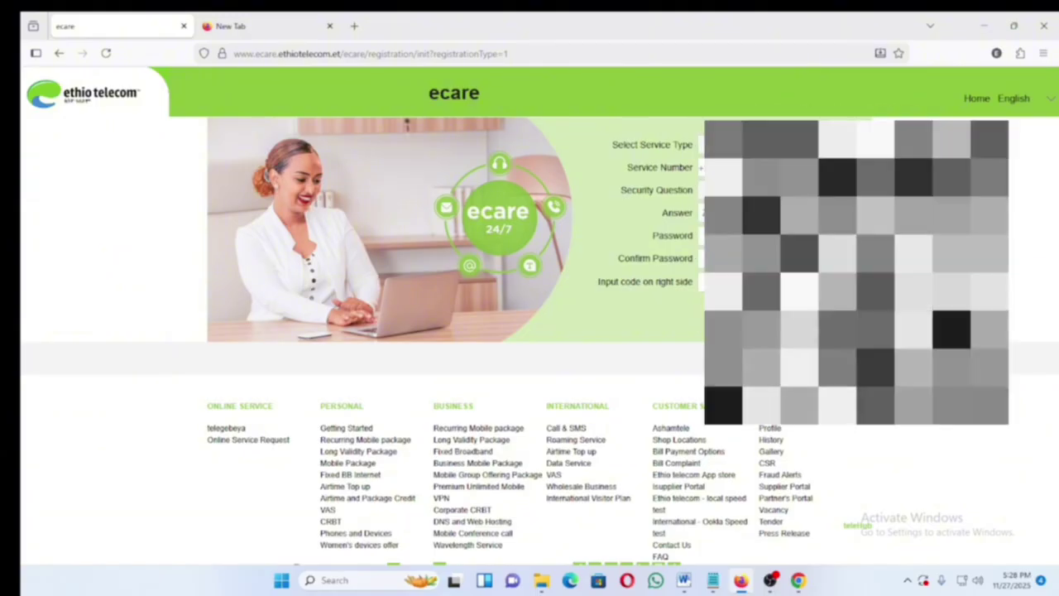
- Enter the same six-character account password in both password fields
click(777, 236)
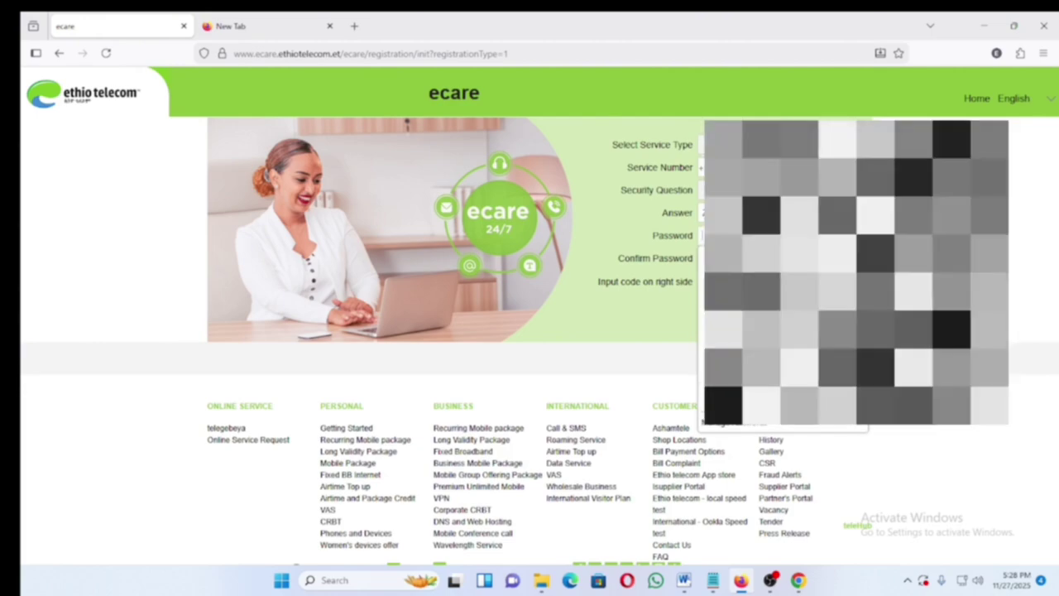
text(*)
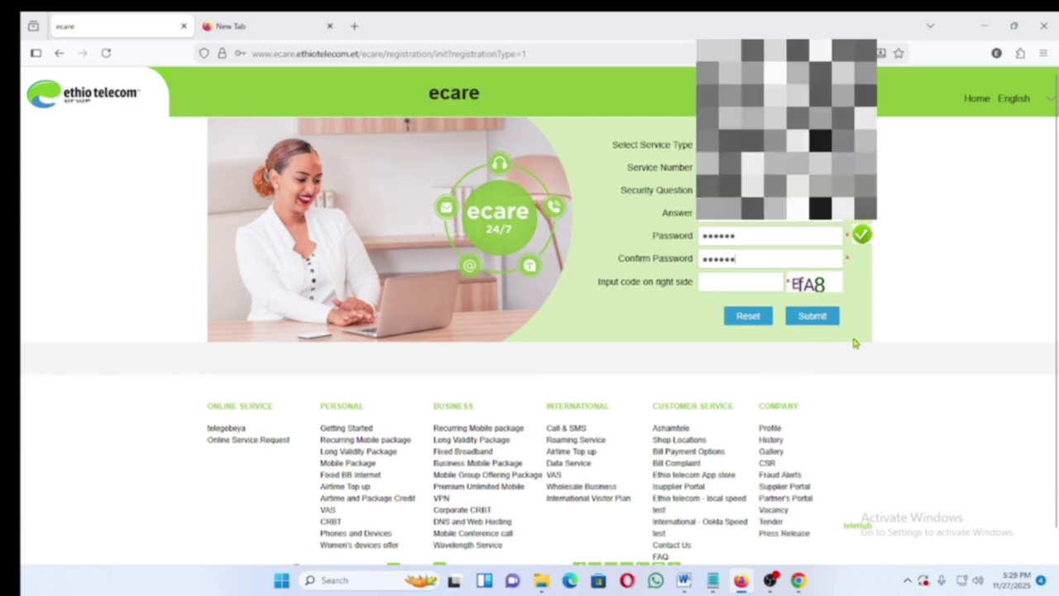
- Refresh the picture code, enter it, and submit the registration form
click(808, 286)
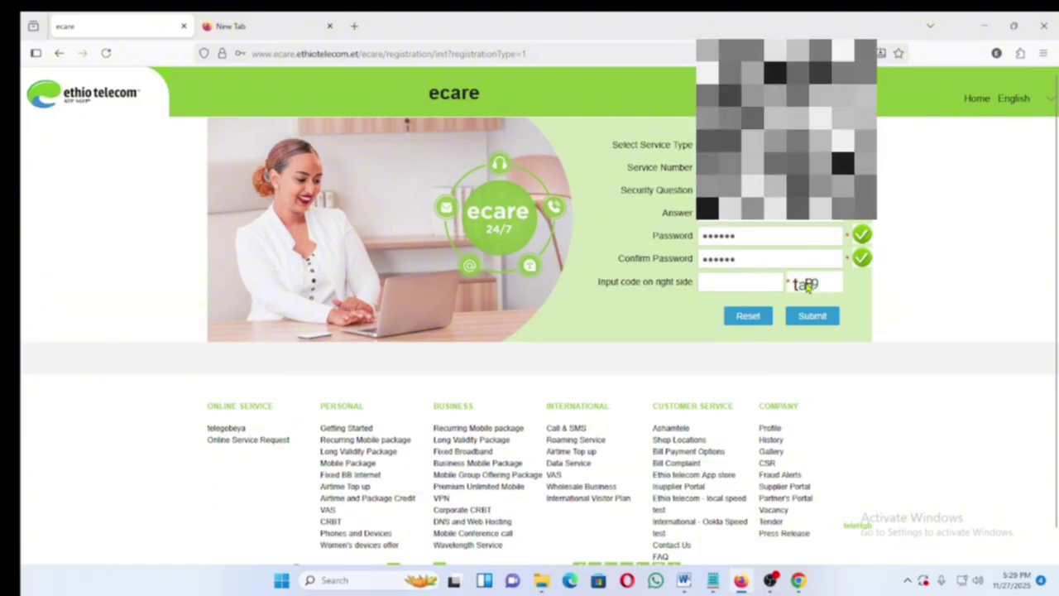
click(807, 285)
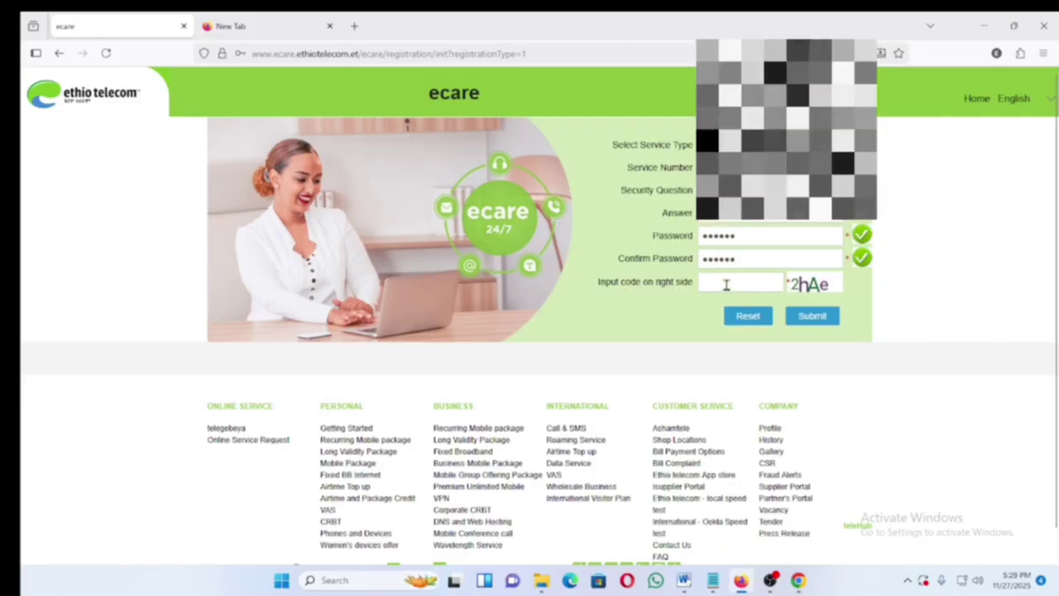
click(724, 285)
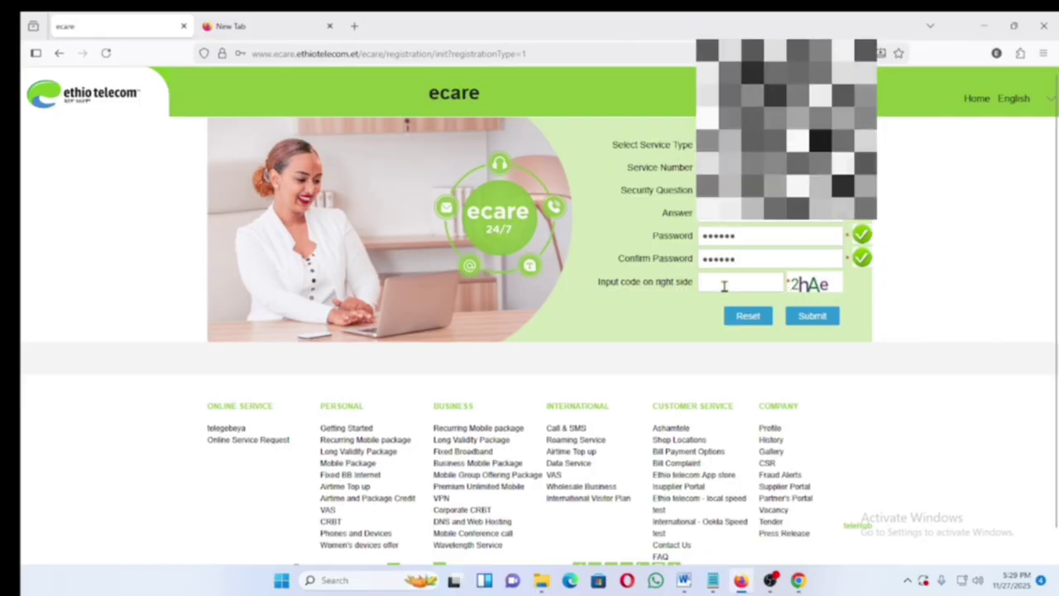
text(2hAe)
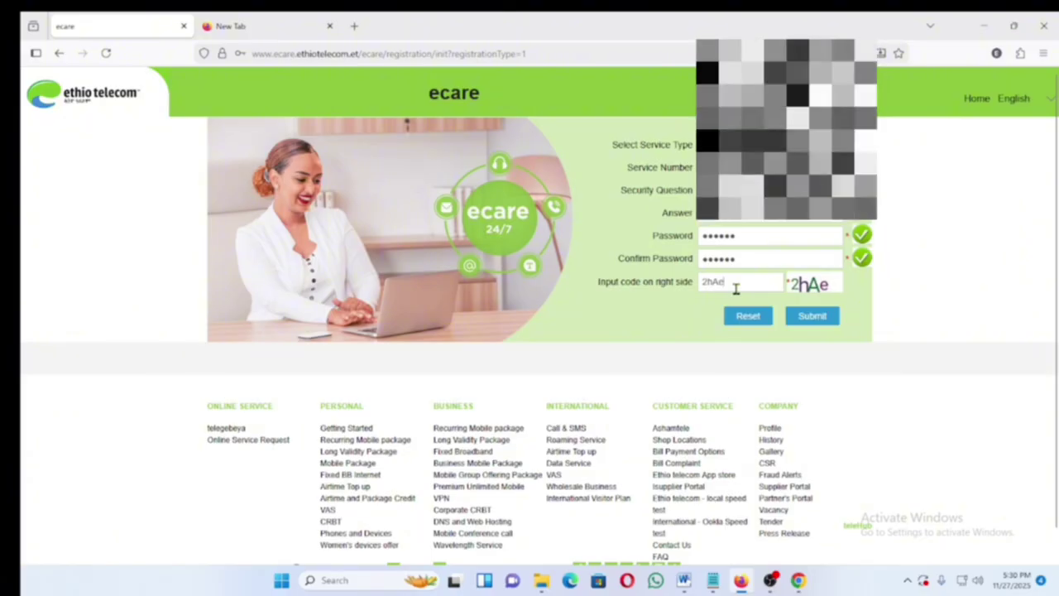
click(813, 319)
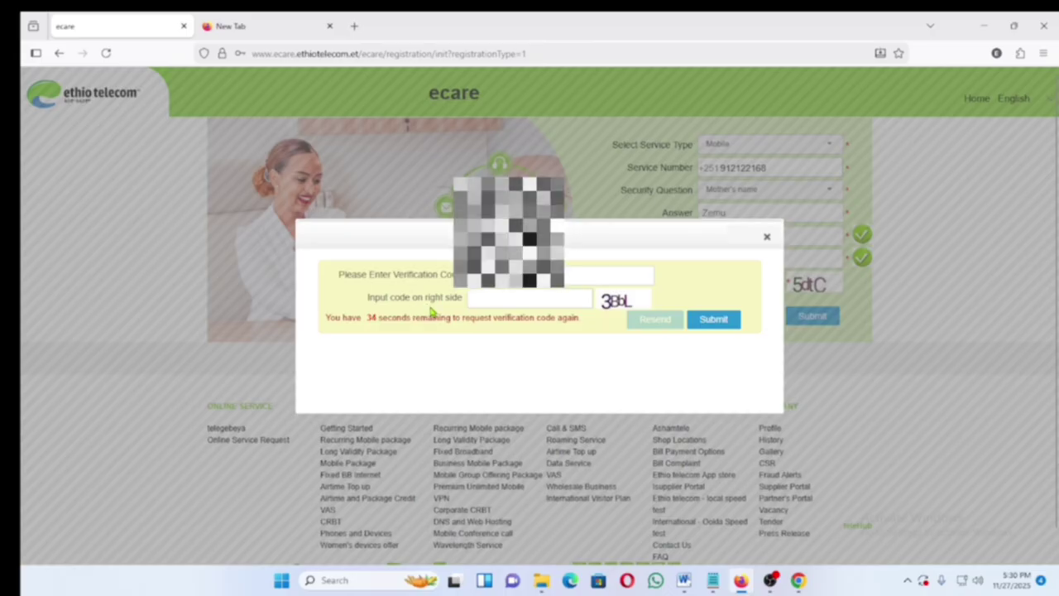
- Enter a fresh picture code in the verification dialog and submit the verification
click(612, 309)
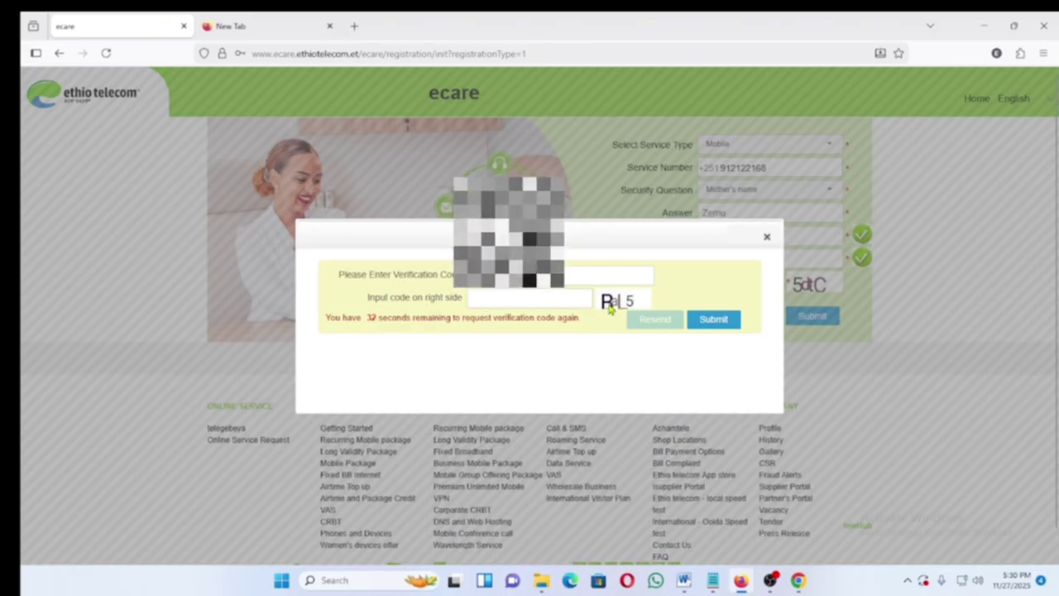
click(506, 301)
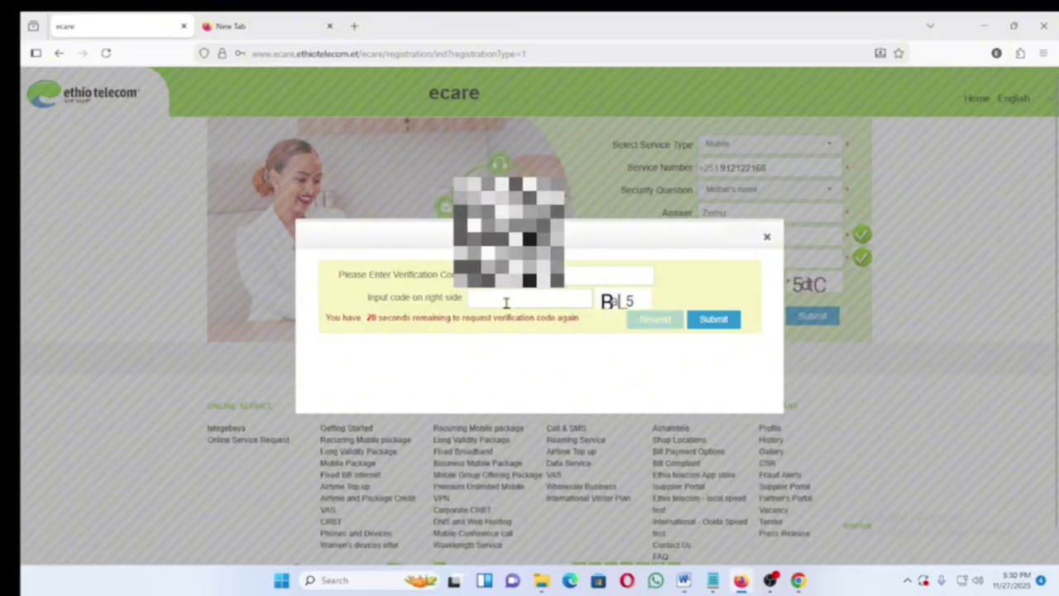
text(Ba)
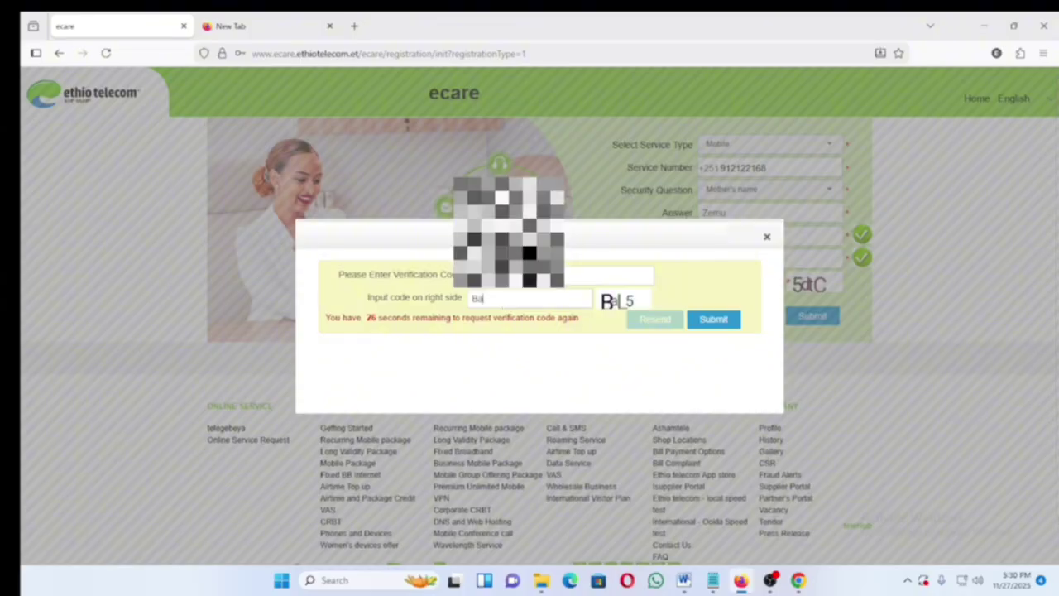
text(L)
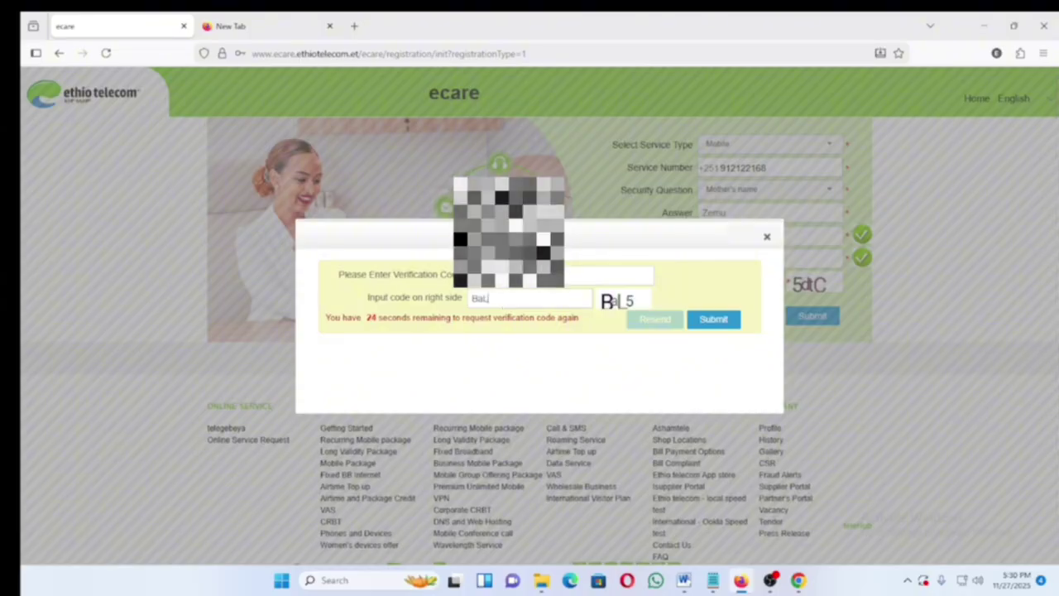
text(5)
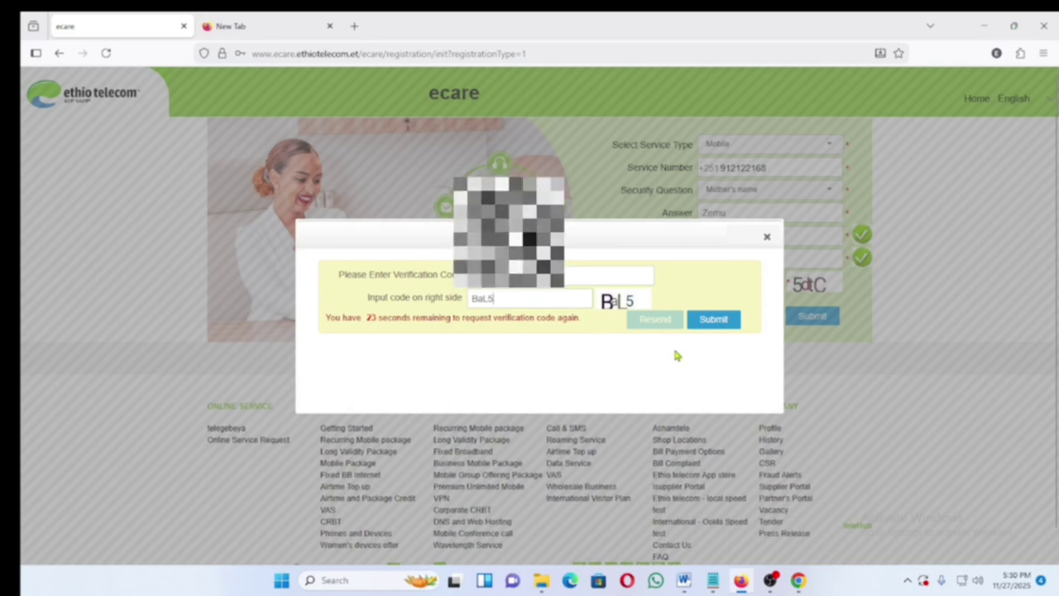
click(714, 323)
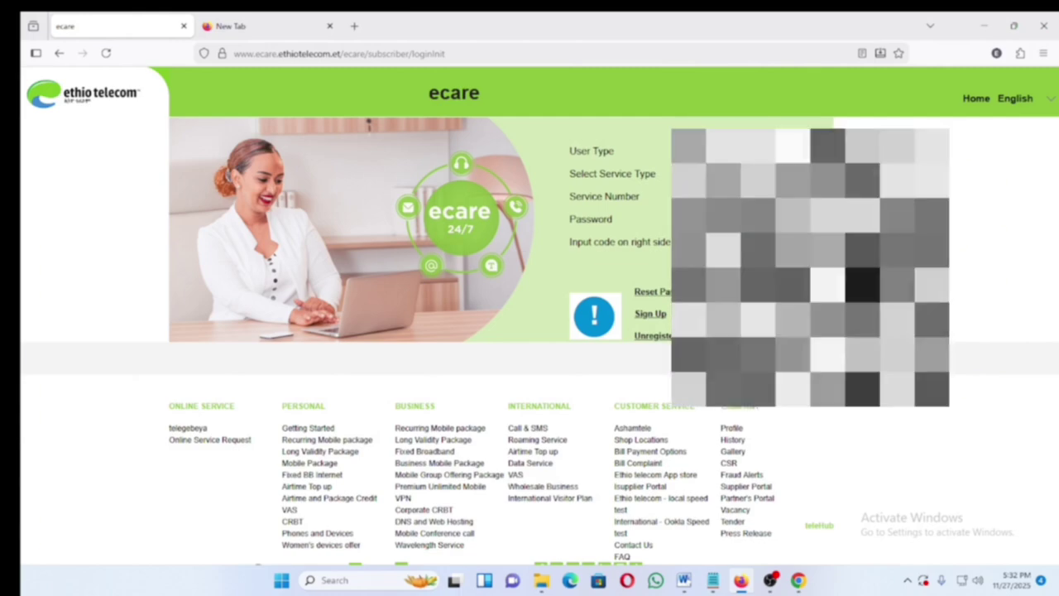
- Complete the login form with the password and a newly refreshed picture code
key(Tab)
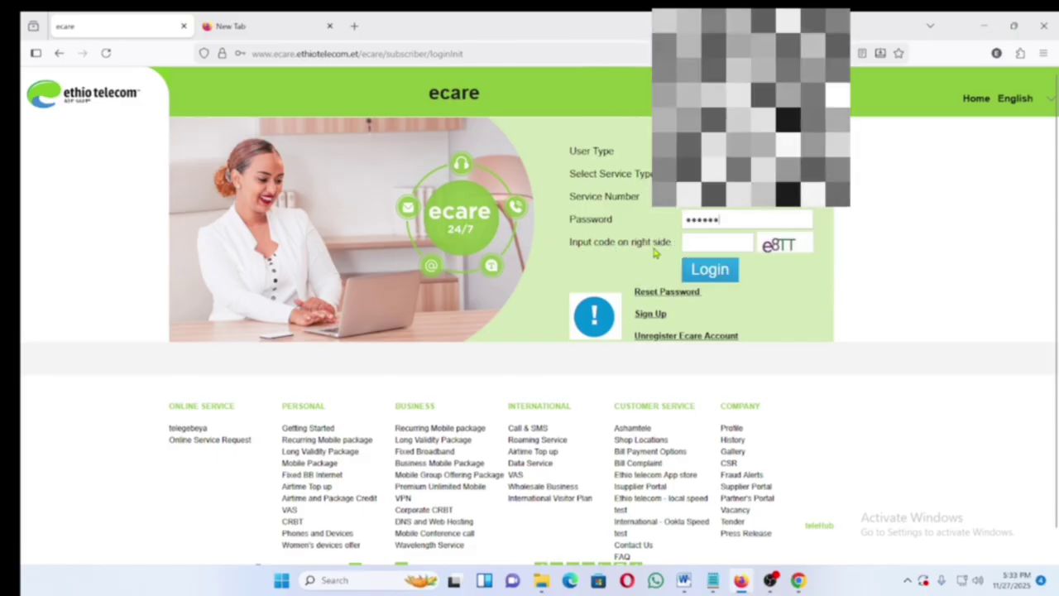
click(777, 247)
click(713, 248)
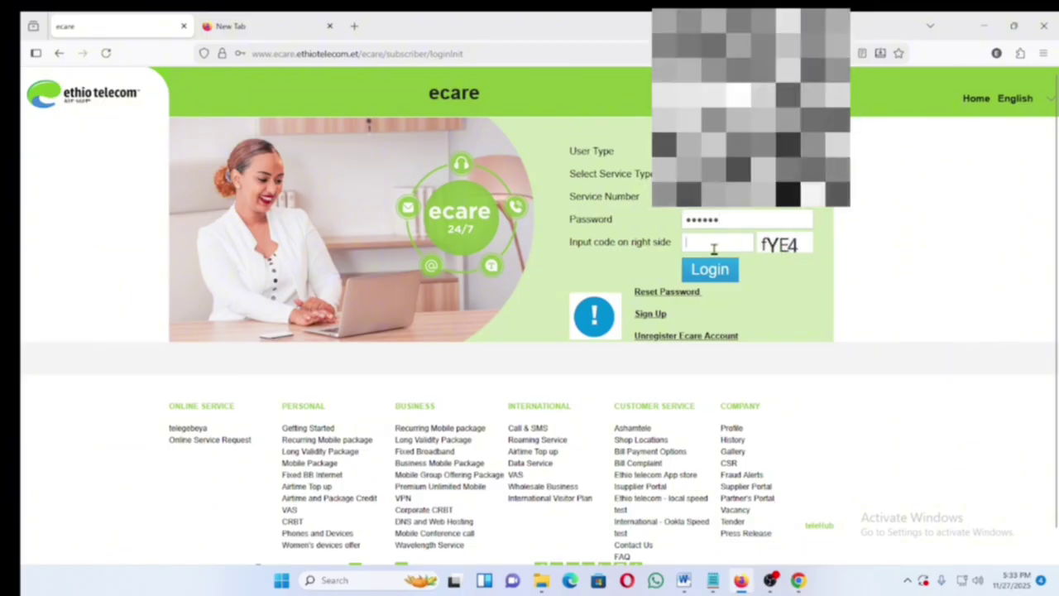
text(fYE4)
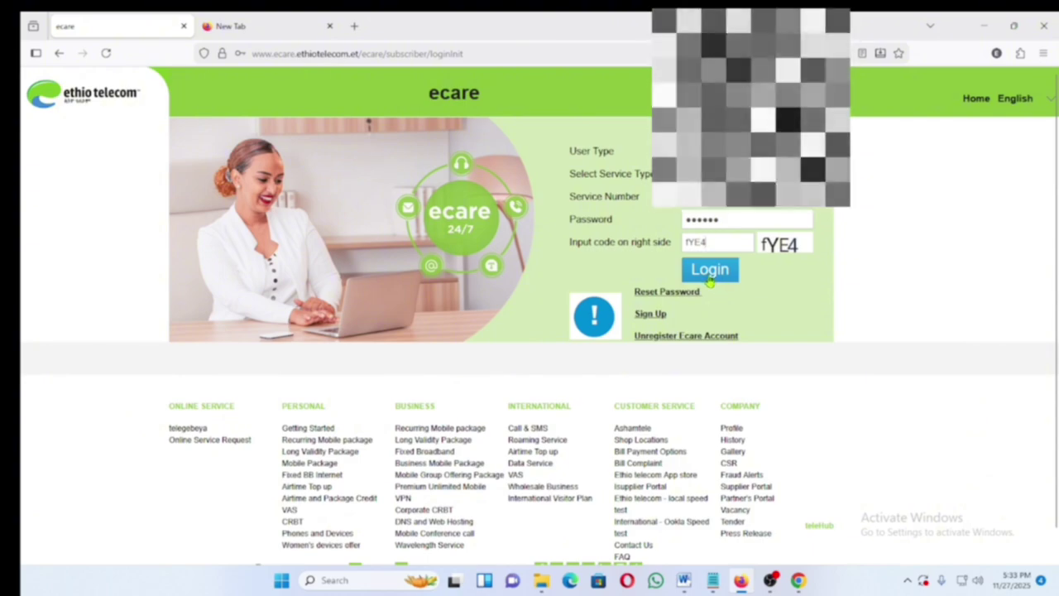
- Log in to reach the ecare home page with User Information, Payment and Ashamele shortcuts
click(710, 273)
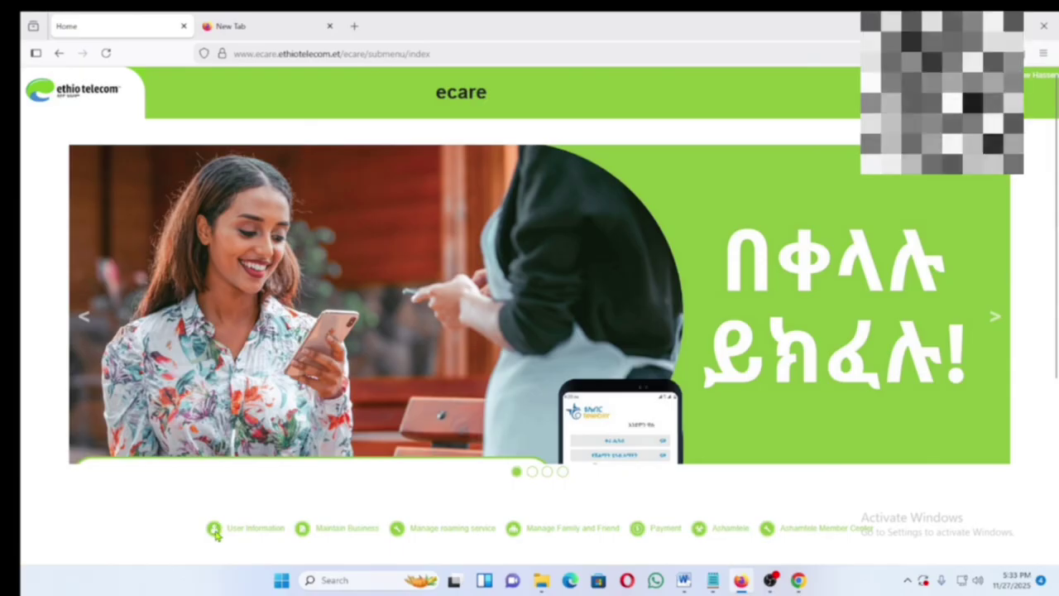
- Open Maintain Business from the left menu to list Call History and other service cards
click(229, 532)
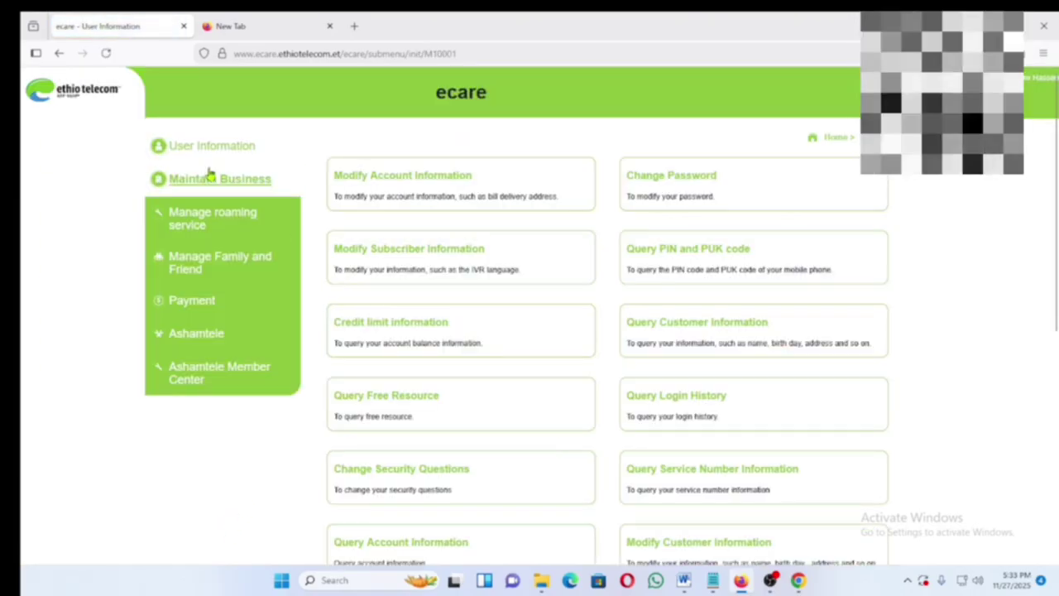
click(213, 184)
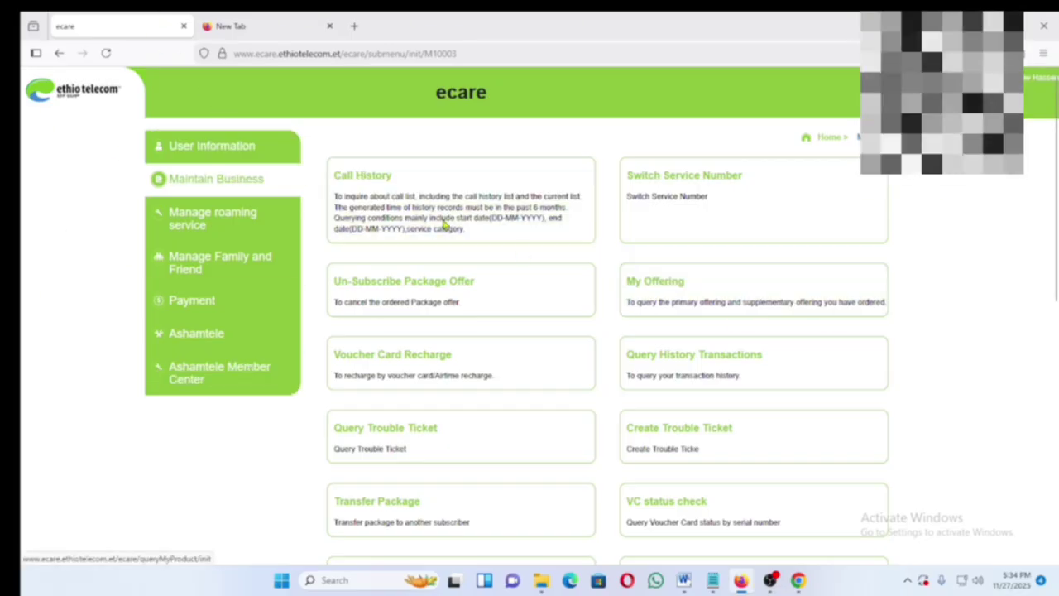
- Return to the User Information page with Modify Account Information and Change Password cards
click(205, 151)
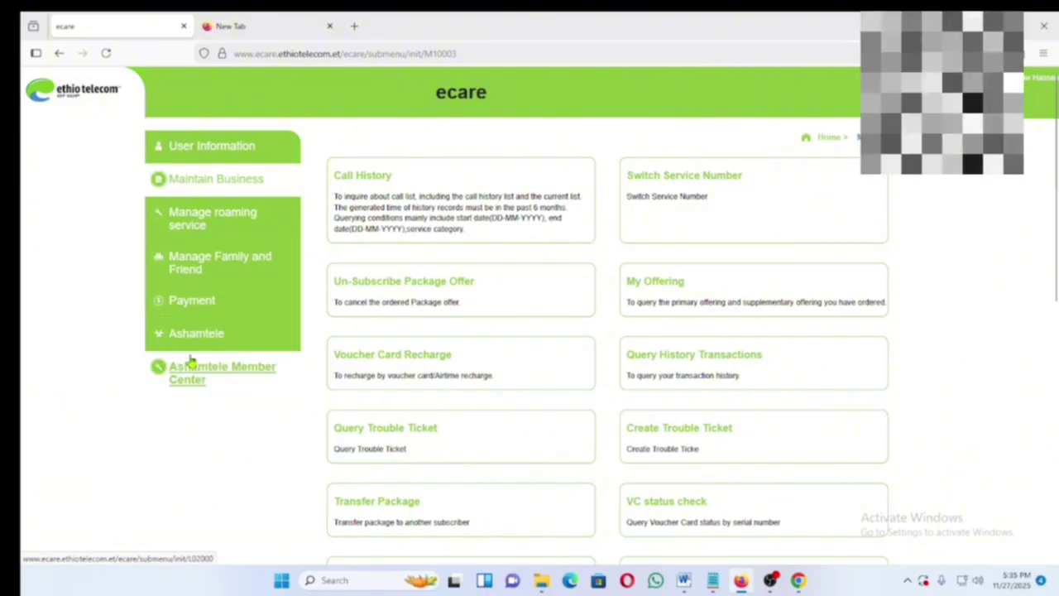
click(191, 146)
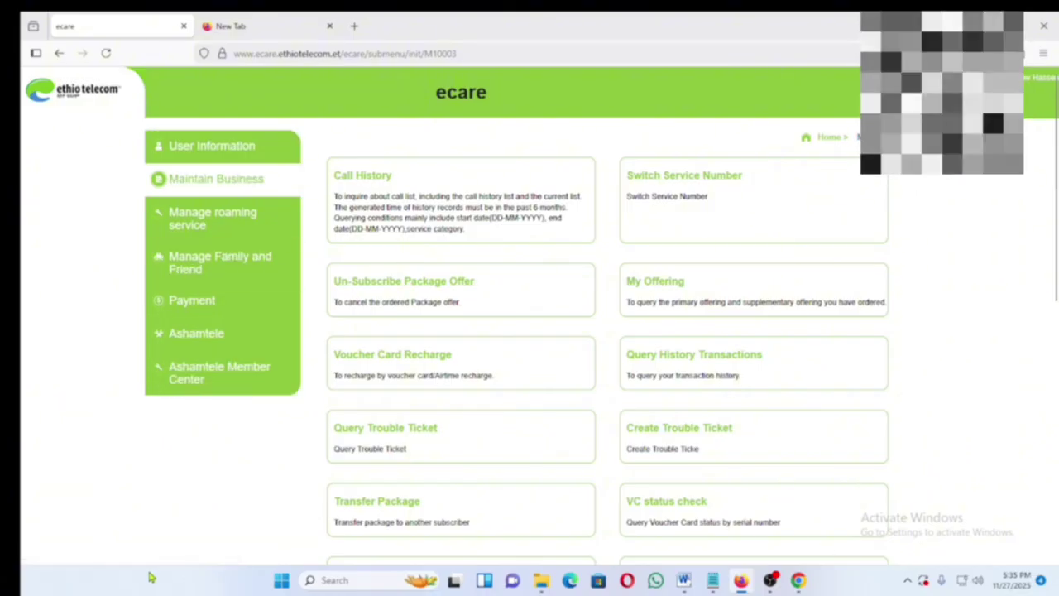
click(190, 144)
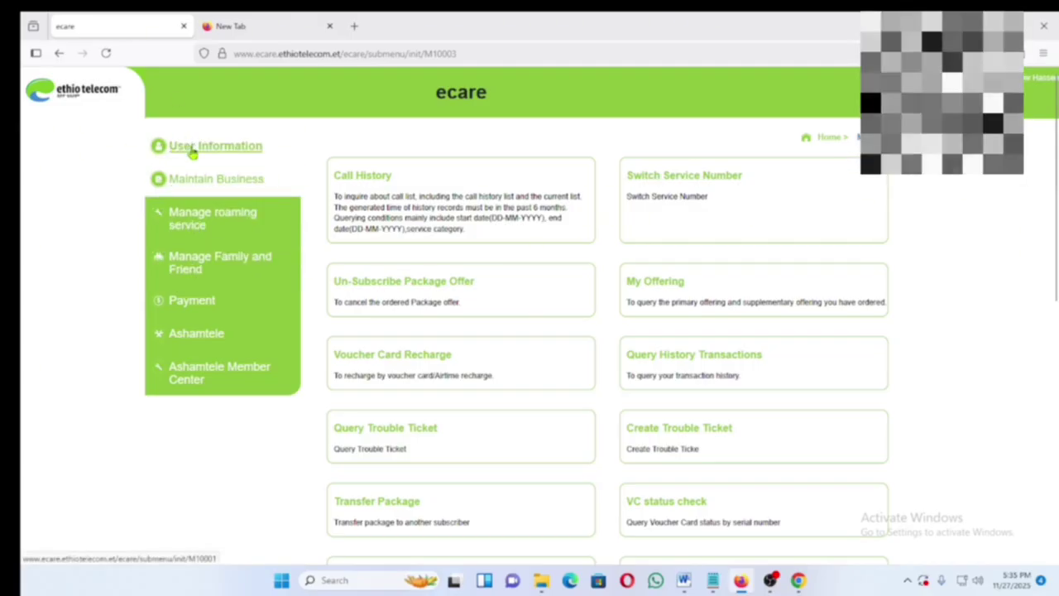
click(190, 148)
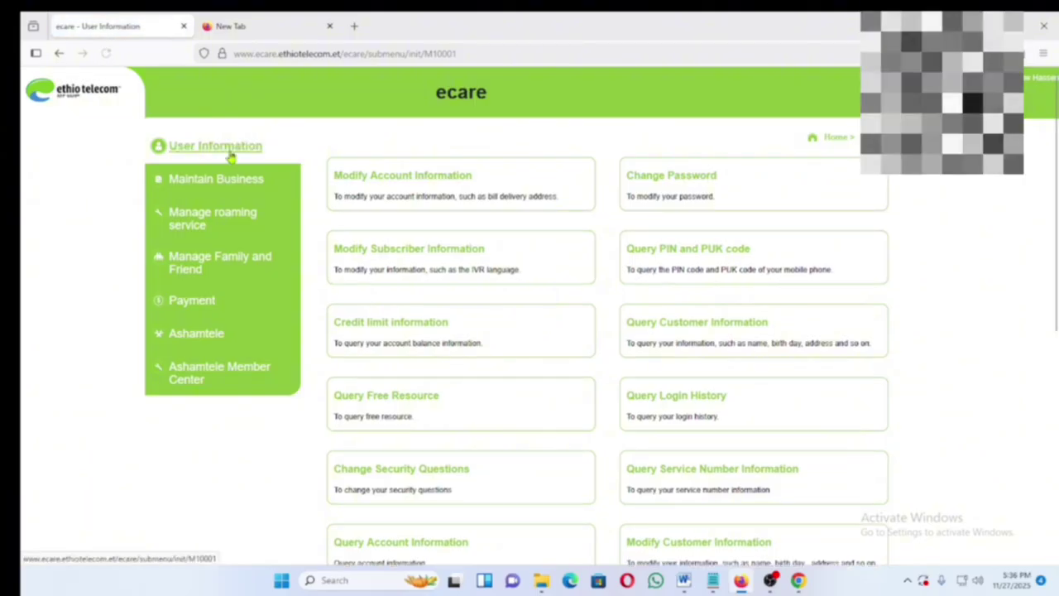
scroll(489, 310, down, 5)
scroll(488, 397, up, 5)
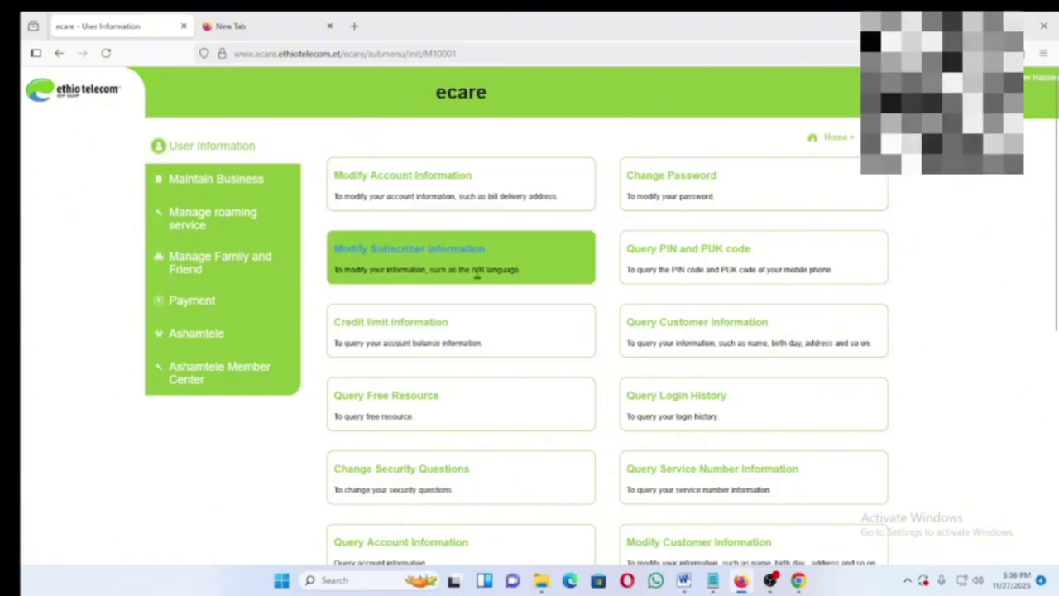
scroll(477, 282, down, 8)
scroll(474, 399, up, 8)
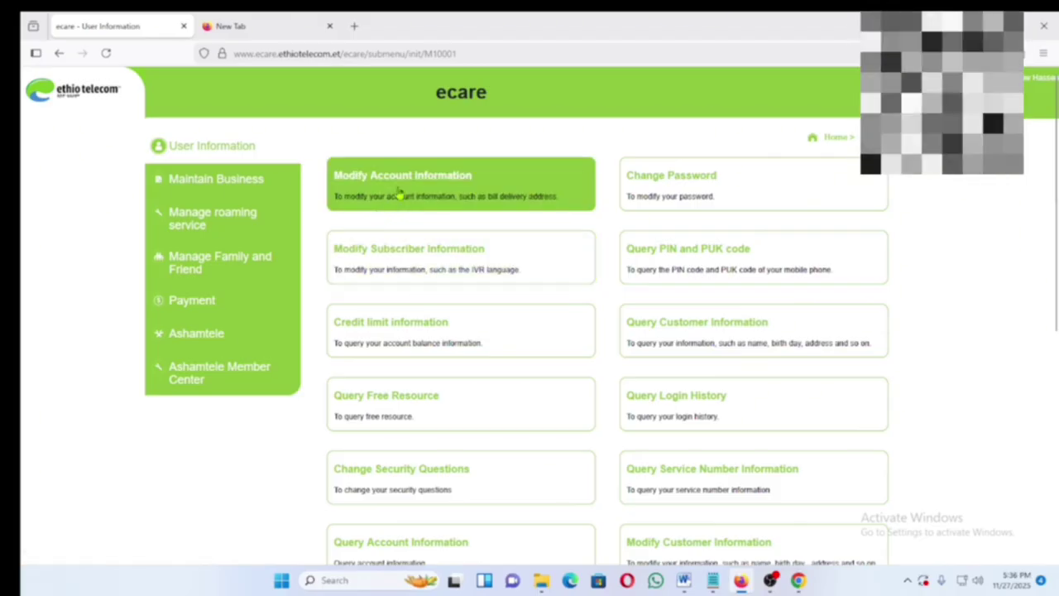
click(362, 196)
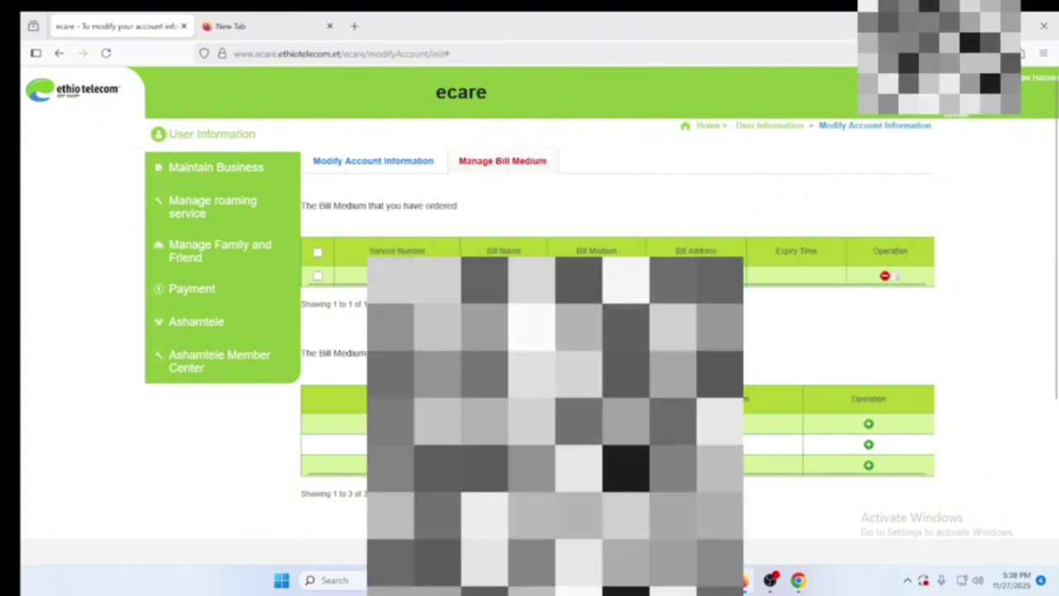
click(404, 172)
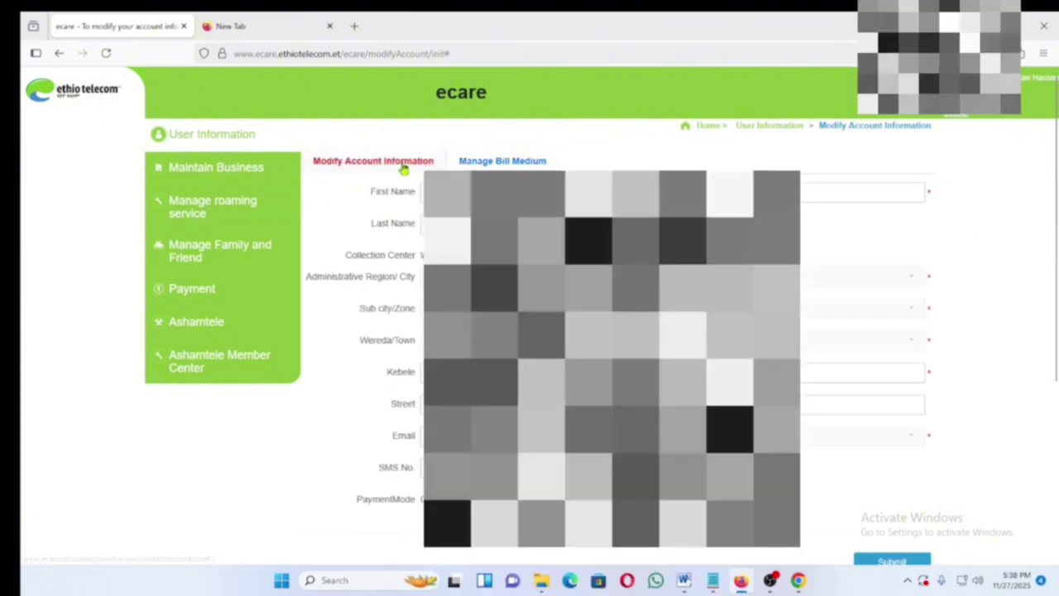
scroll(400, 419, down, 1)
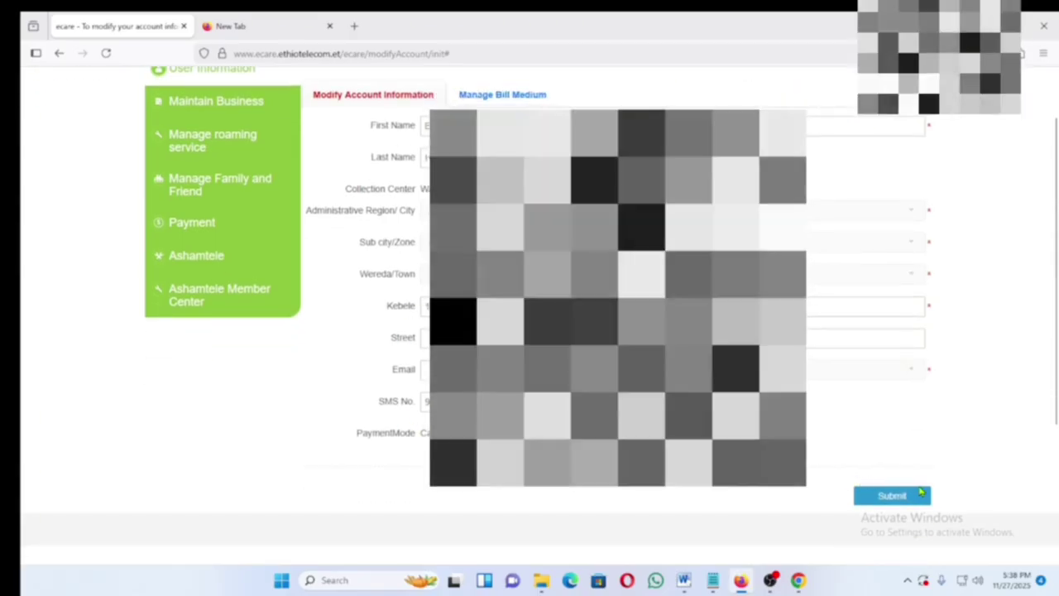
scroll(905, 450, down, 1)
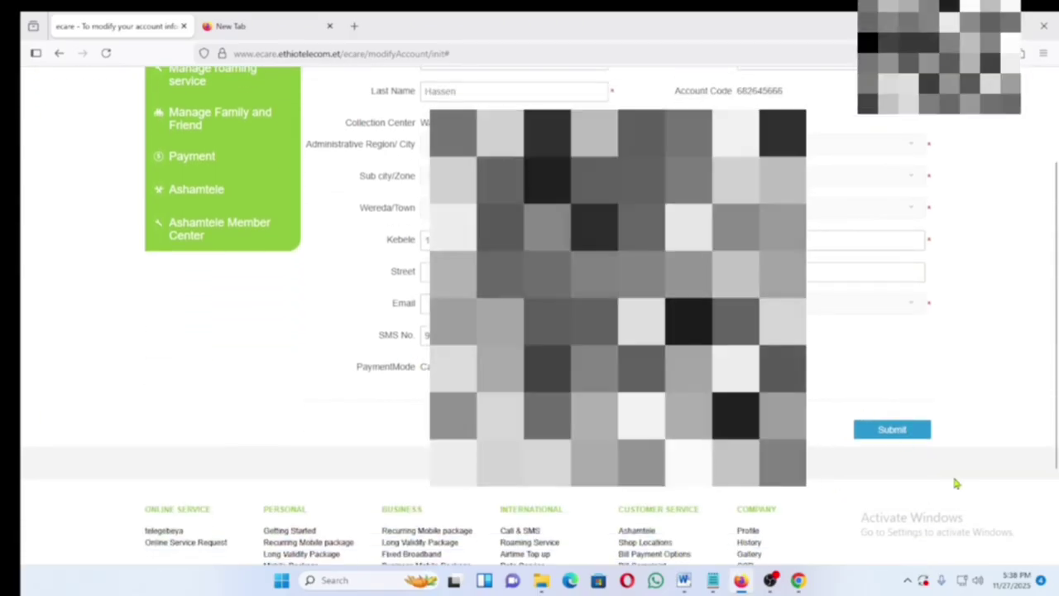
scroll(870, 372, up, 2)
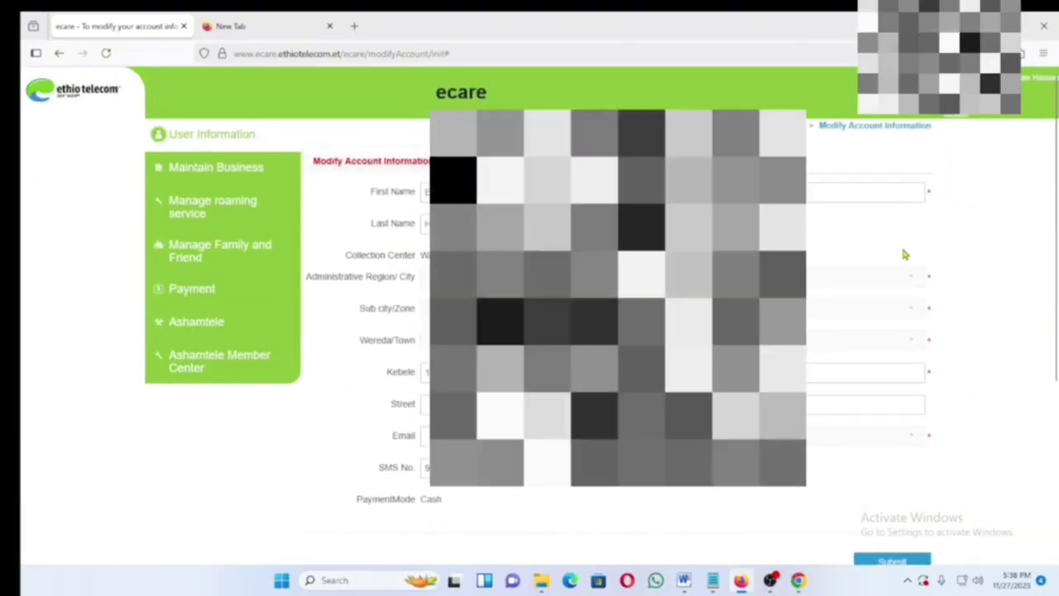
click(214, 141)
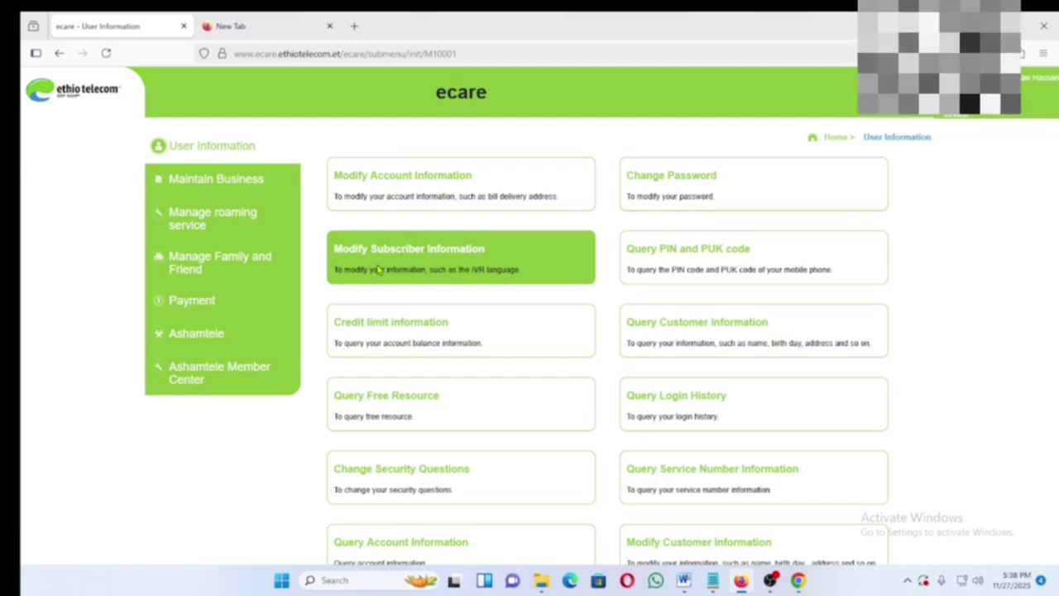
click(431, 256)
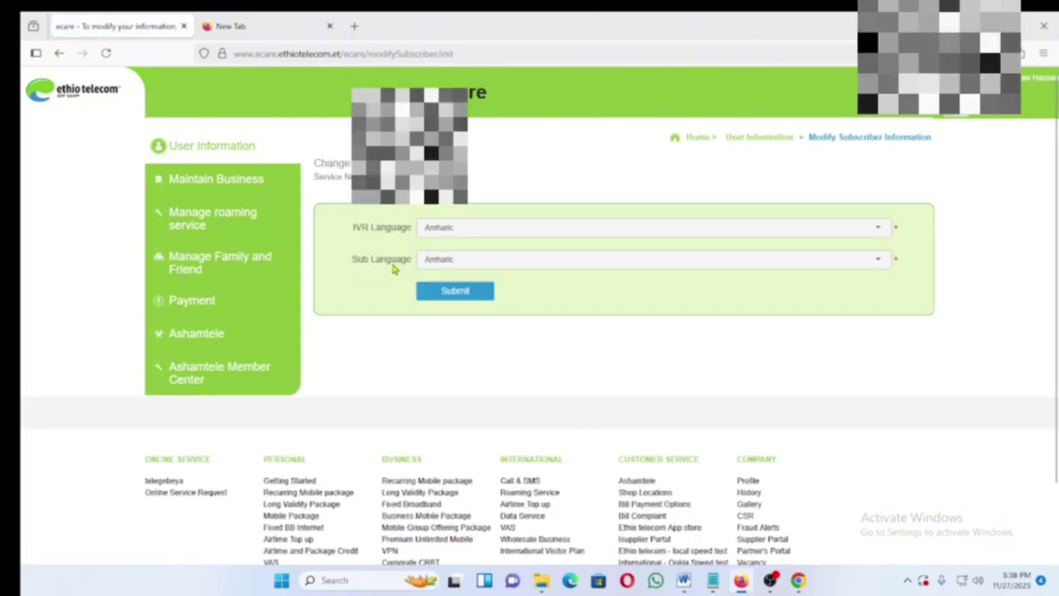
click(878, 232)
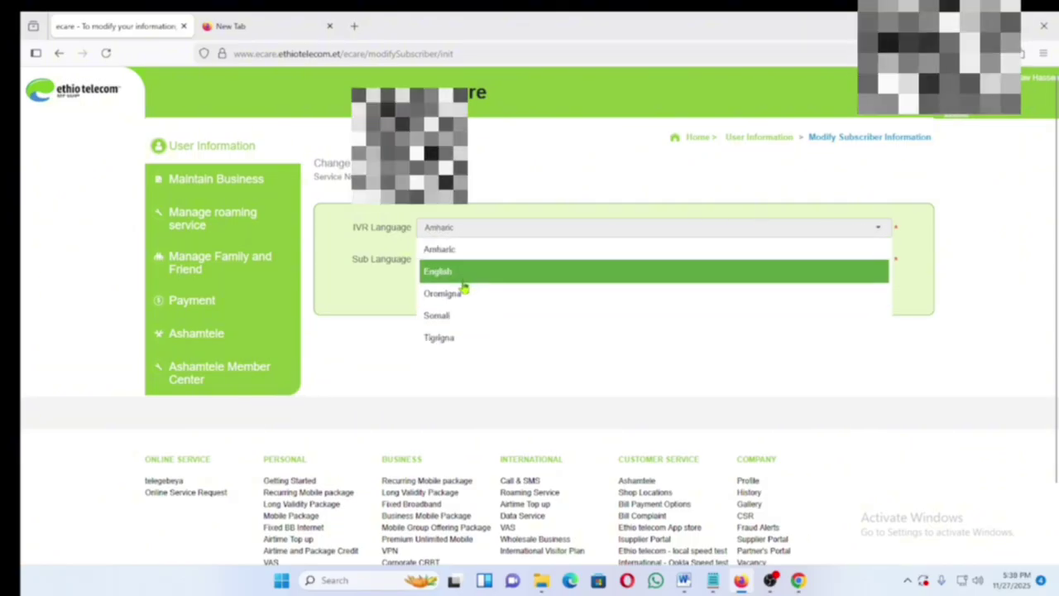
click(359, 349)
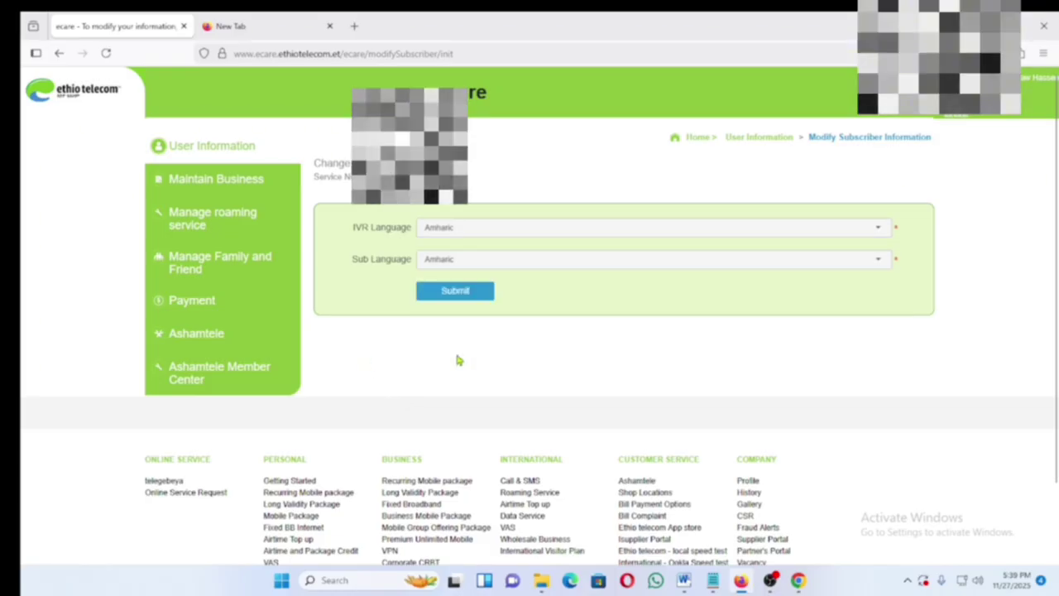
click(878, 227)
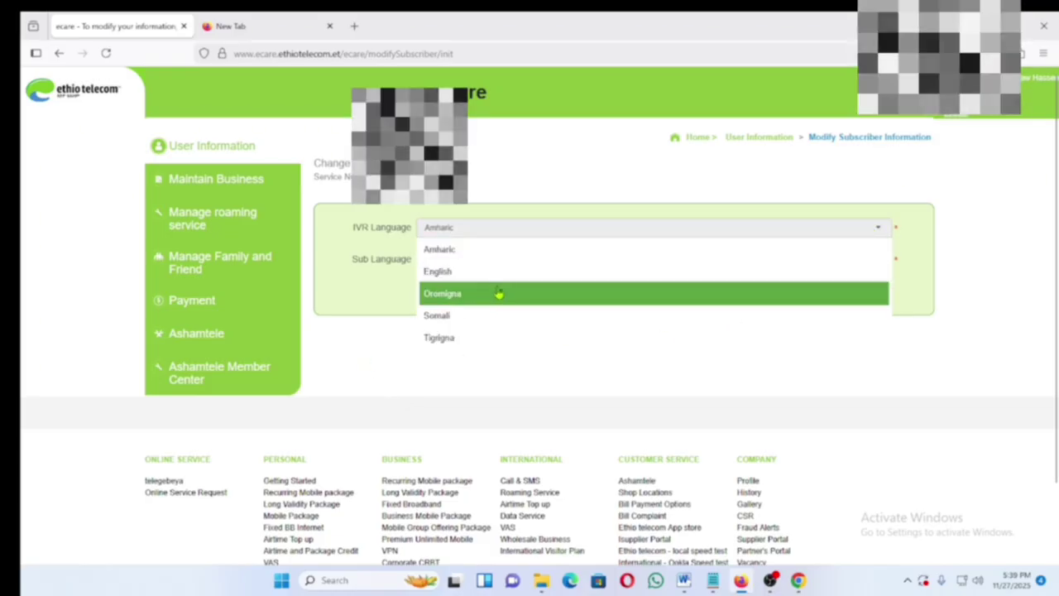
click(519, 251)
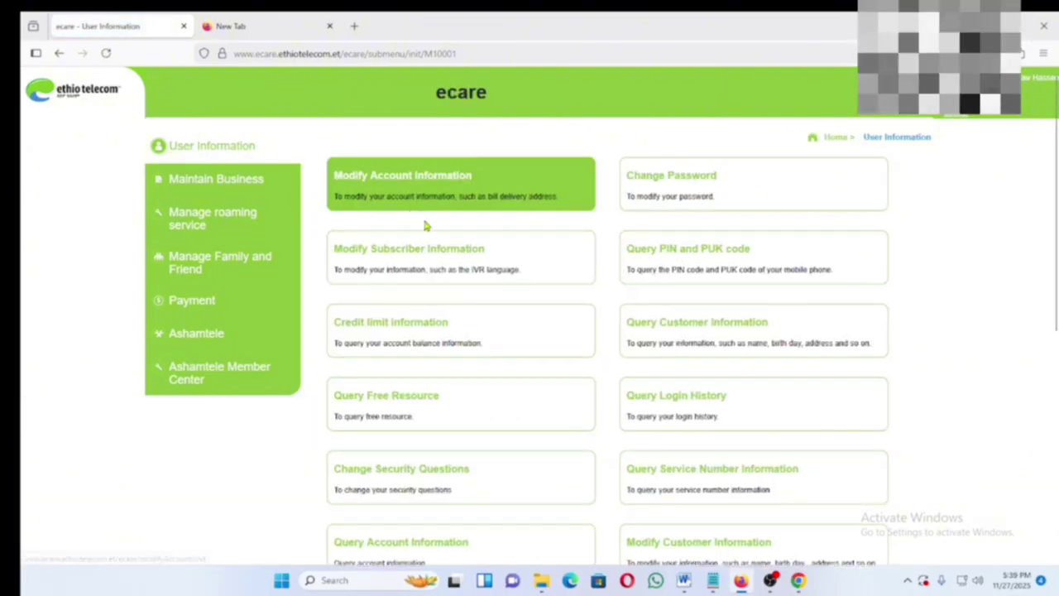
- Open the Credit limit information page and highlight the 4,500.00 Birr credit limit value
scroll(402, 436, down, 2)
scroll(398, 436, up, 2)
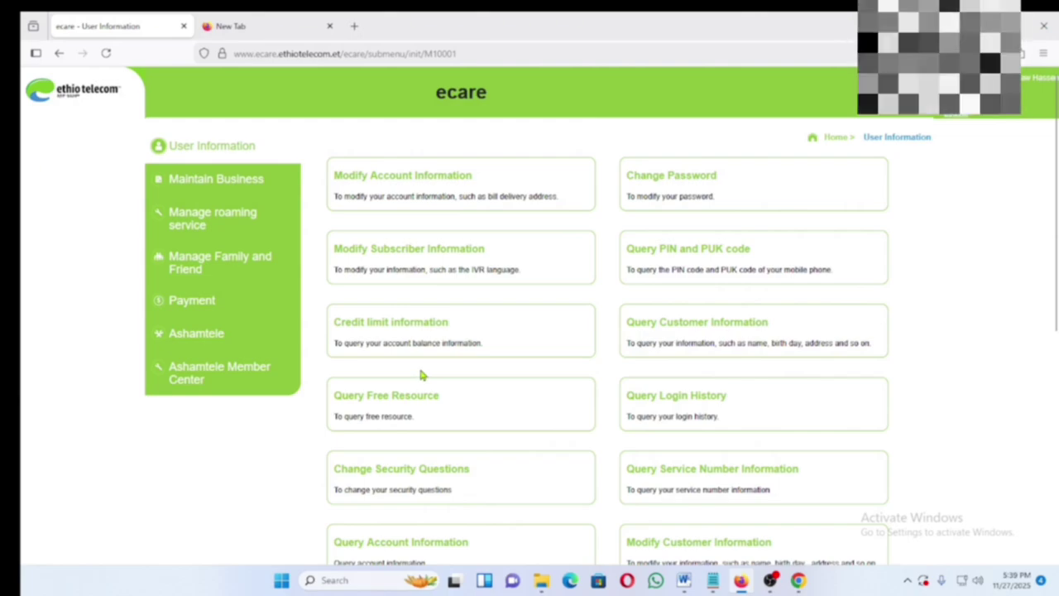
click(378, 329)
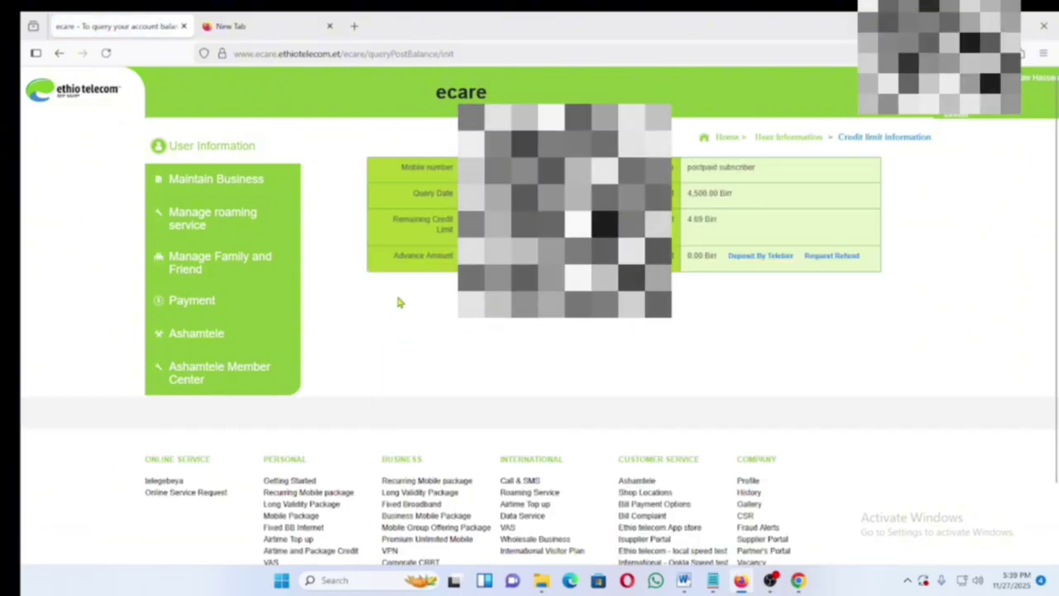
click(197, 149)
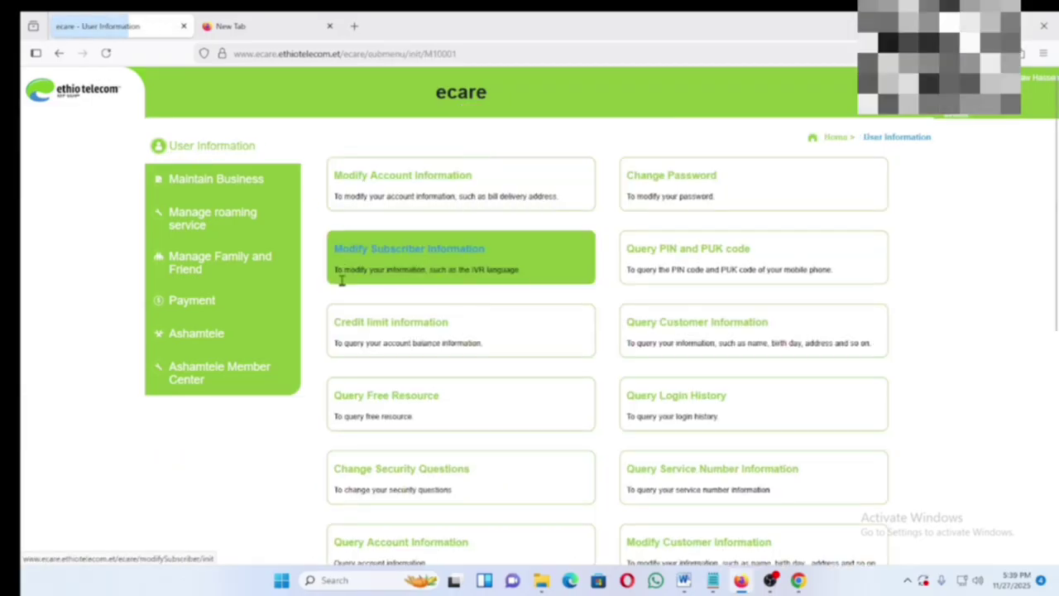
click(378, 326)
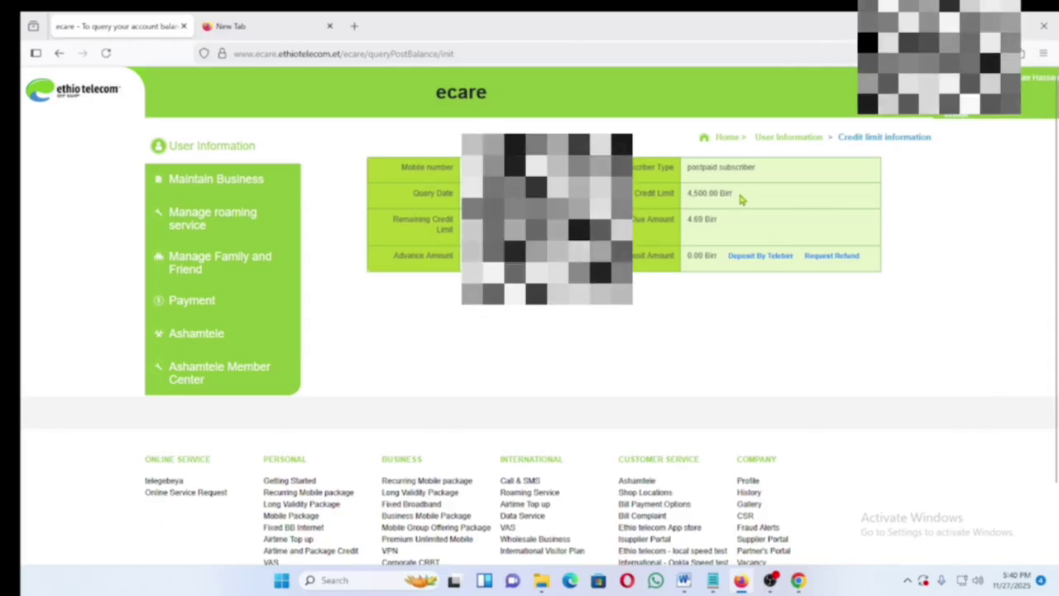
drag(748, 195, 685, 196)
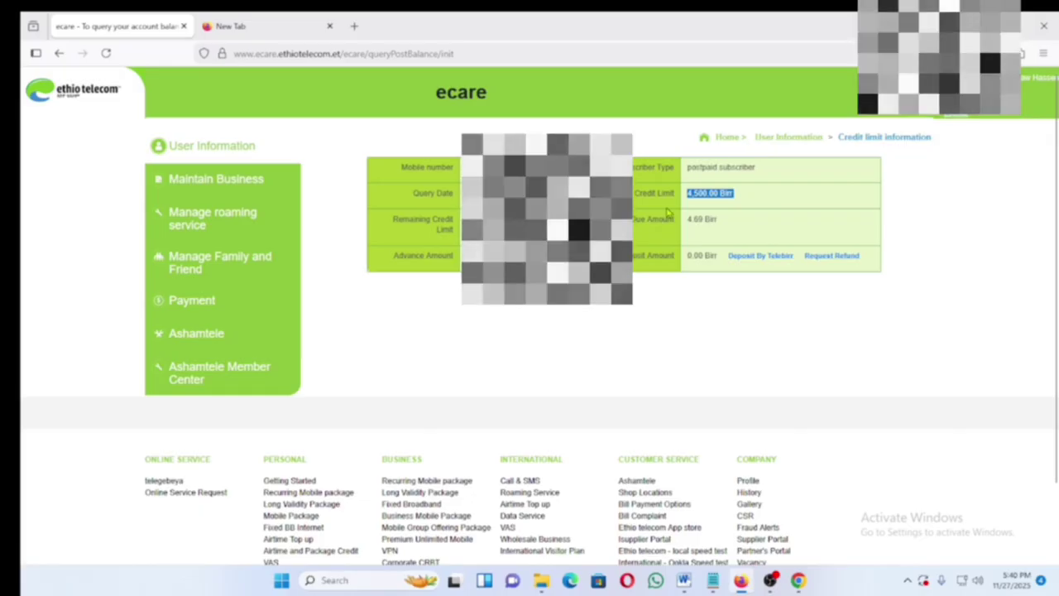
click(216, 146)
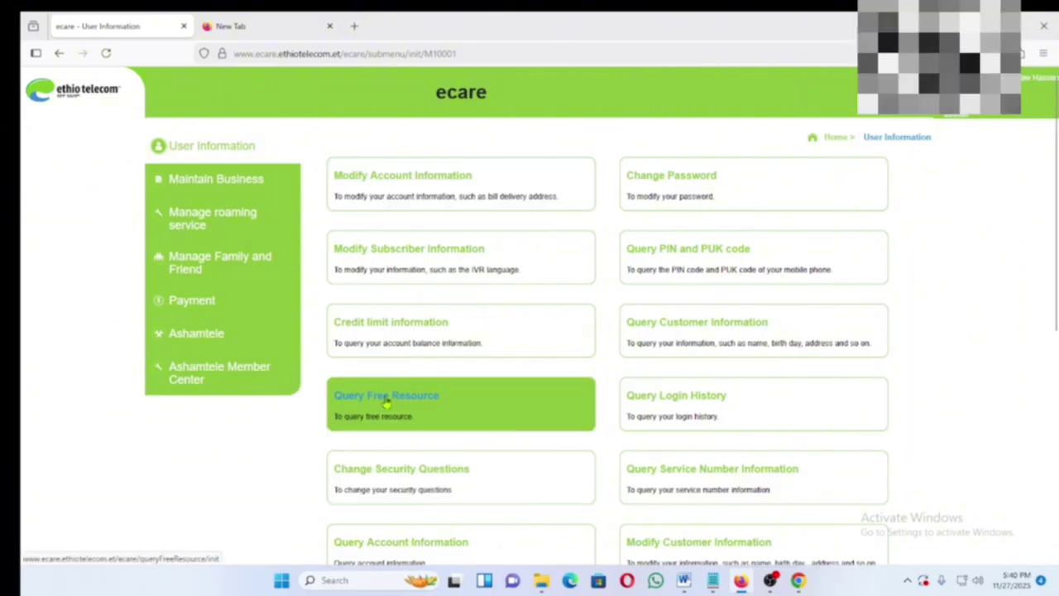
click(386, 402)
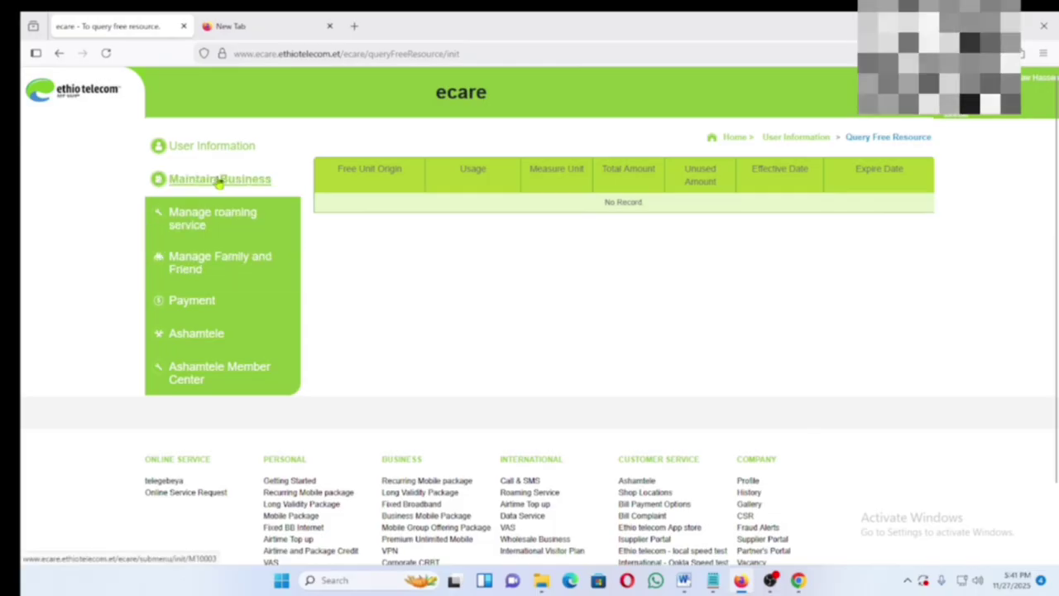
click(210, 155)
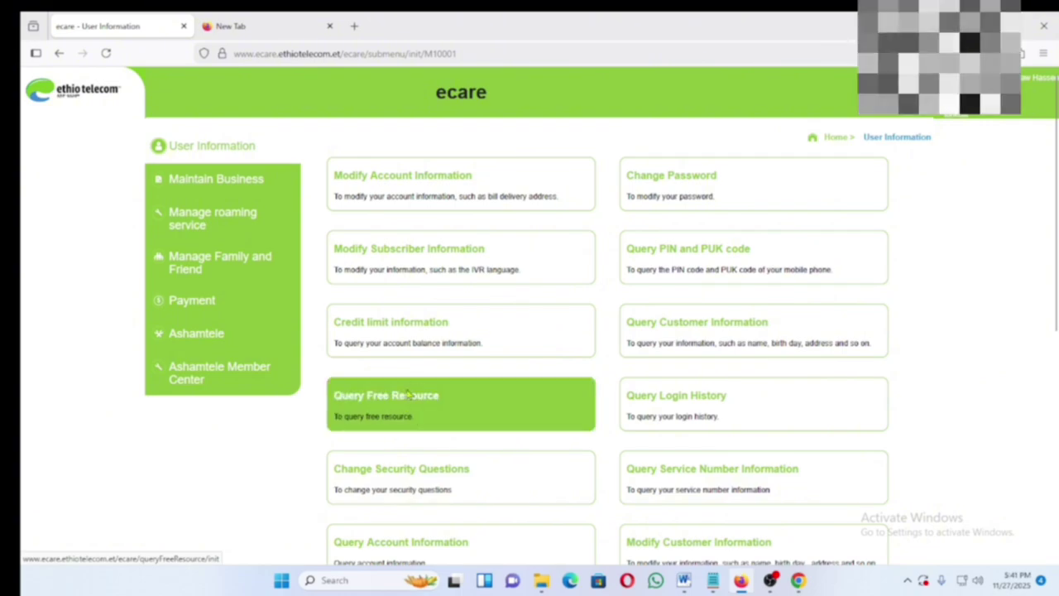
scroll(393, 417, down, 1)
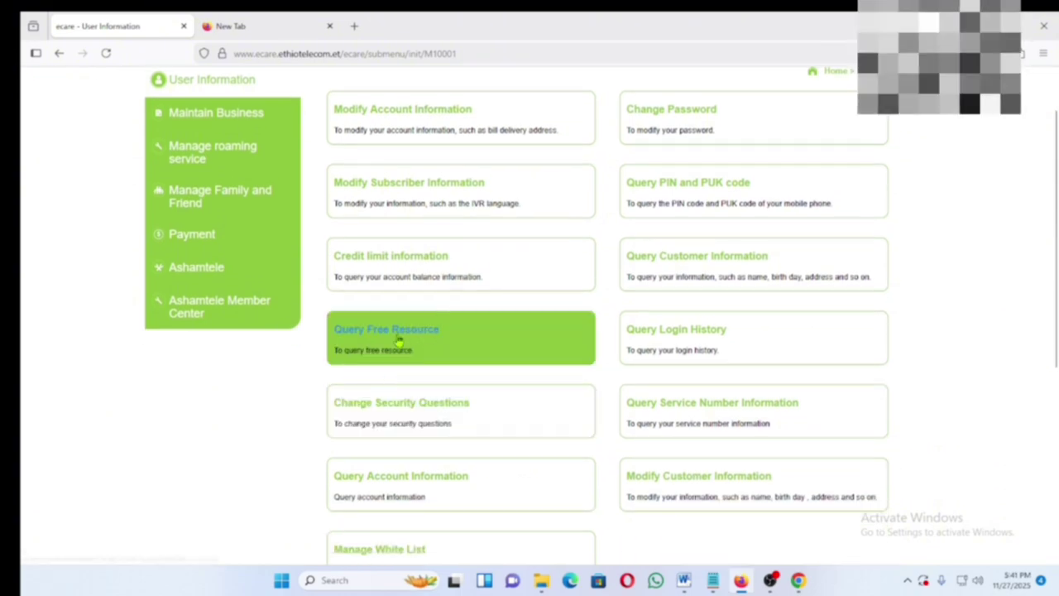
scroll(404, 330, down, 2)
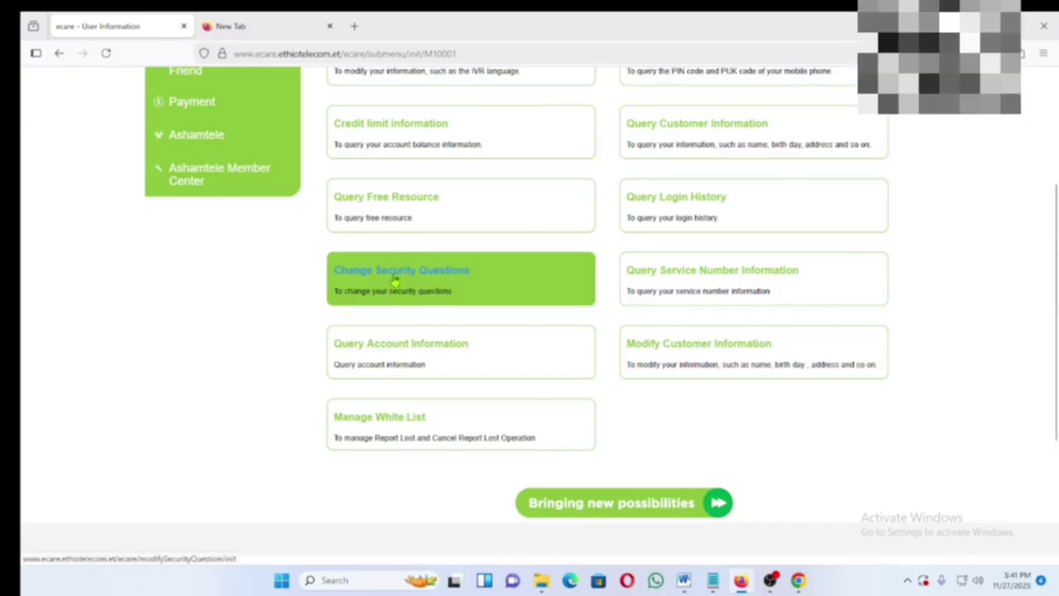
- Open Change Security Questions and keep Mother's name as the selected security question
click(396, 282)
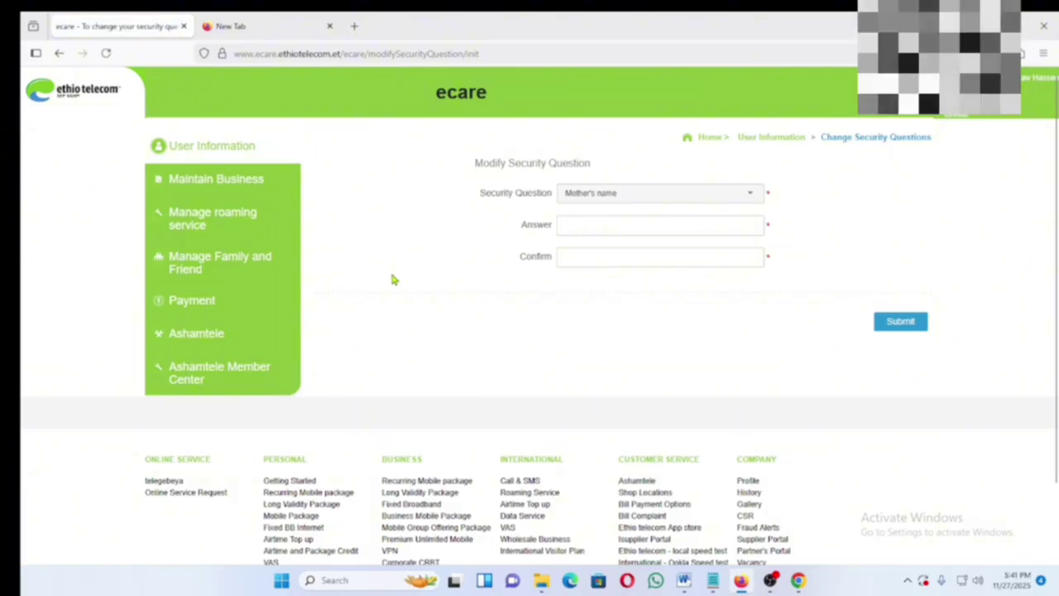
click(751, 197)
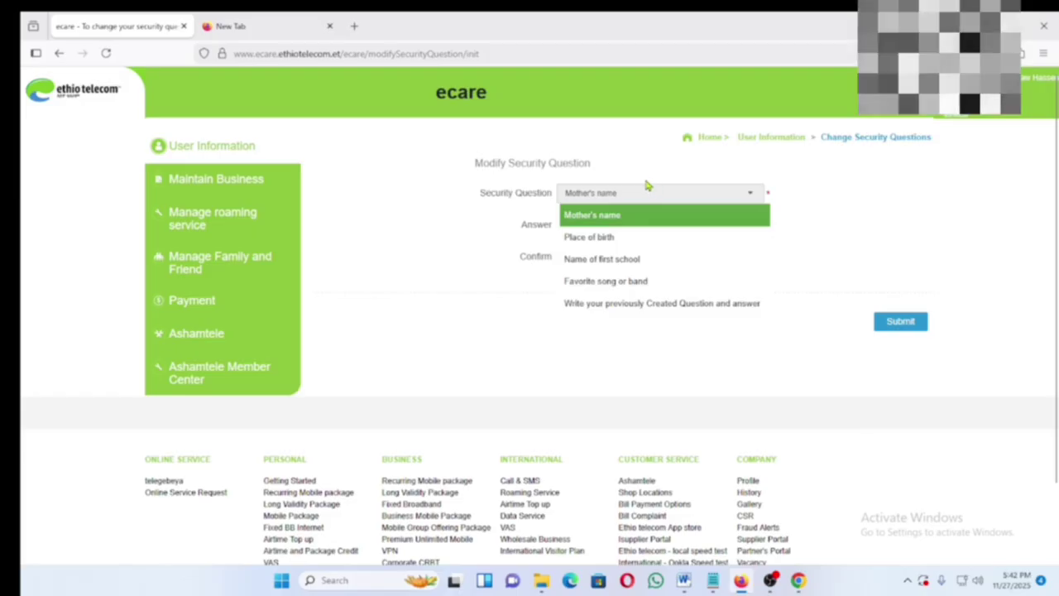
click(453, 329)
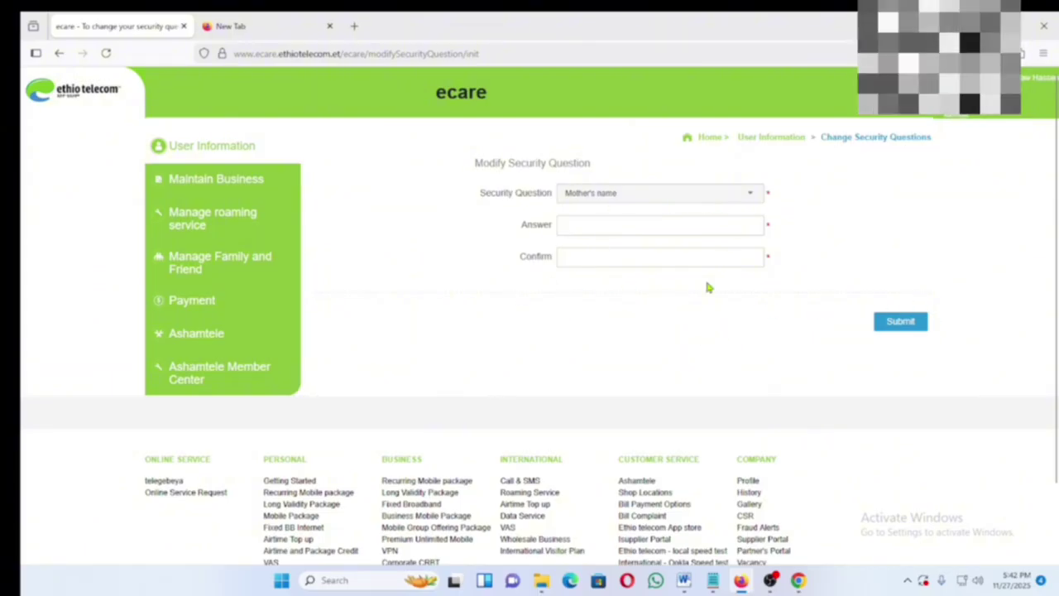
- View the Query Account Information details, then return to the User Information options
click(231, 153)
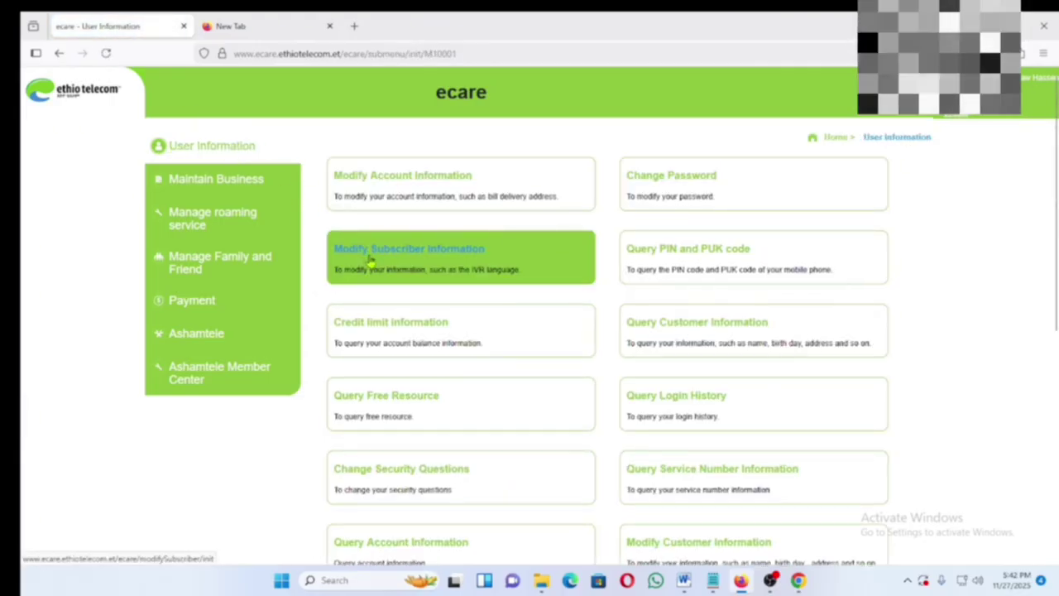
scroll(490, 371, down, 2)
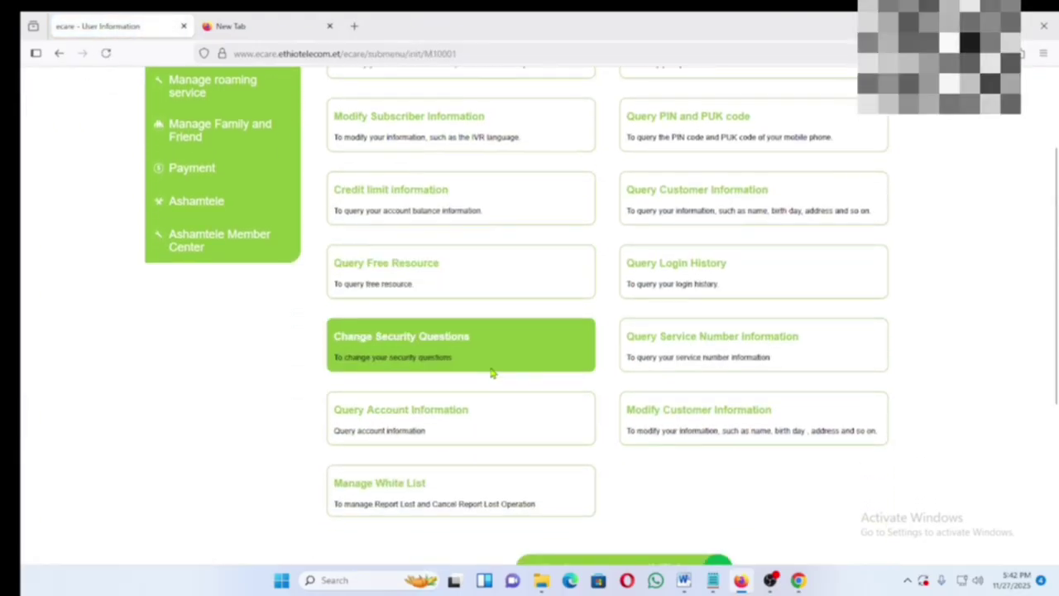
scroll(490, 372, down, 1)
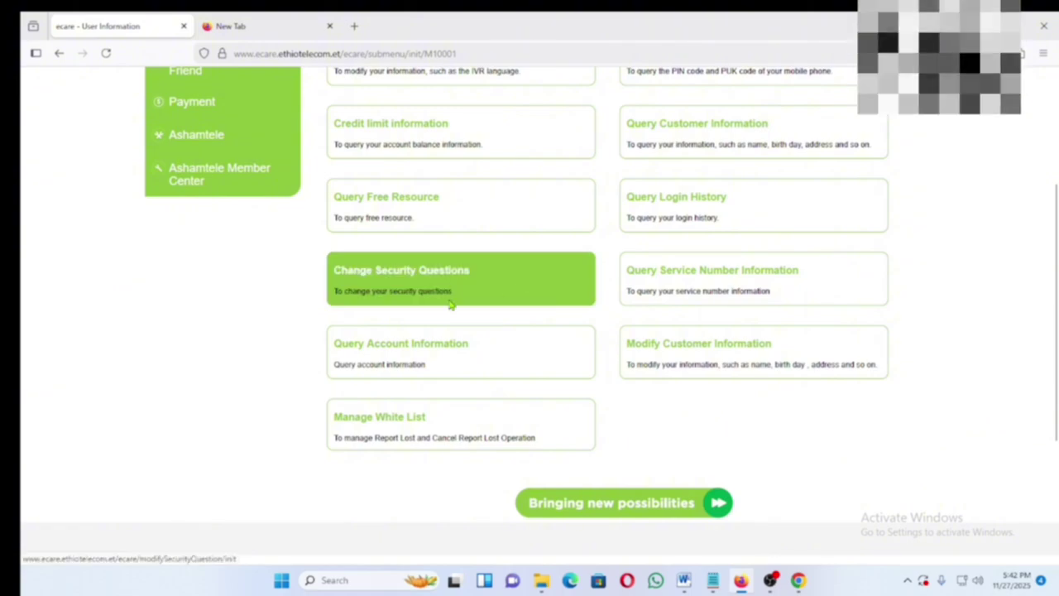
scroll(426, 318, down, 1)
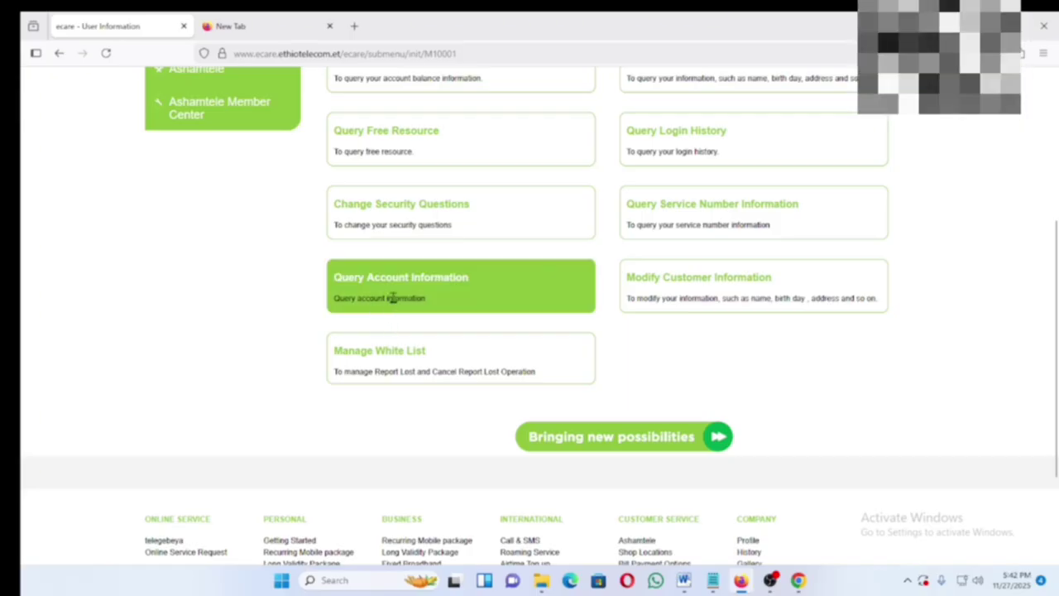
click(379, 281)
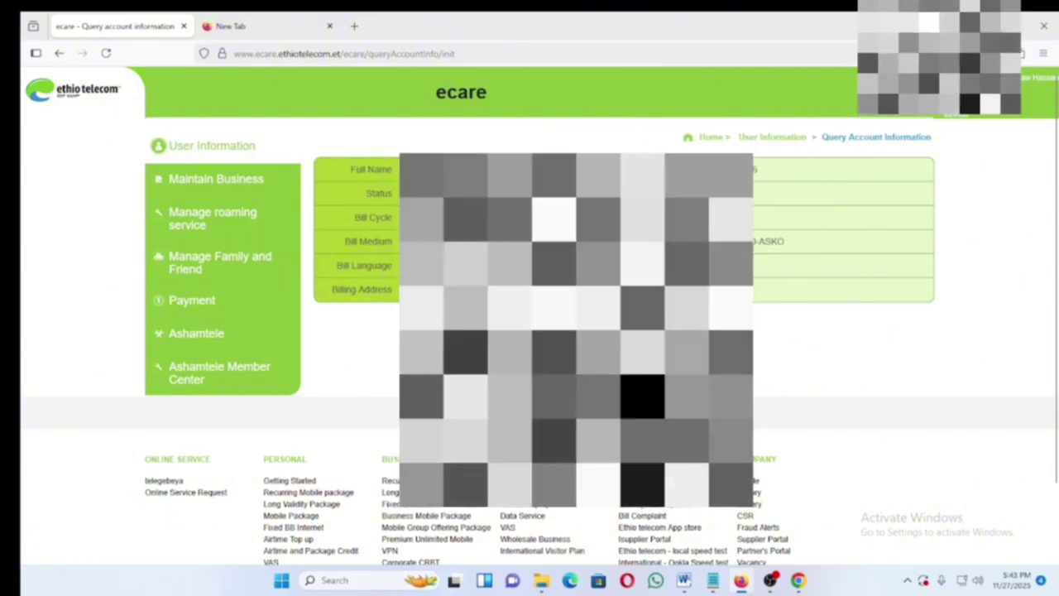
click(208, 147)
scroll(407, 421, down, 1)
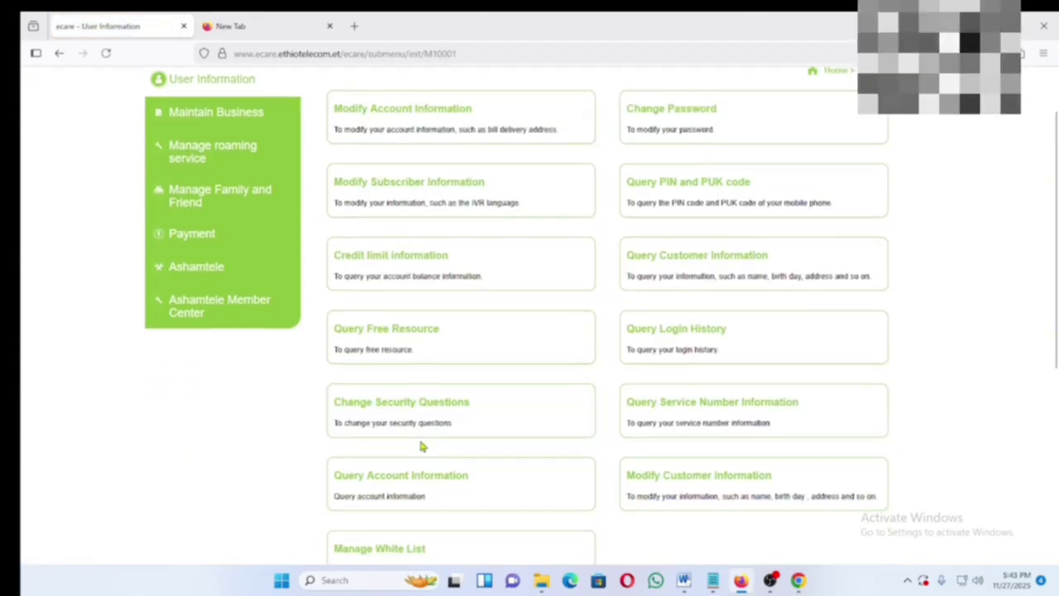
scroll(418, 435, down, 2)
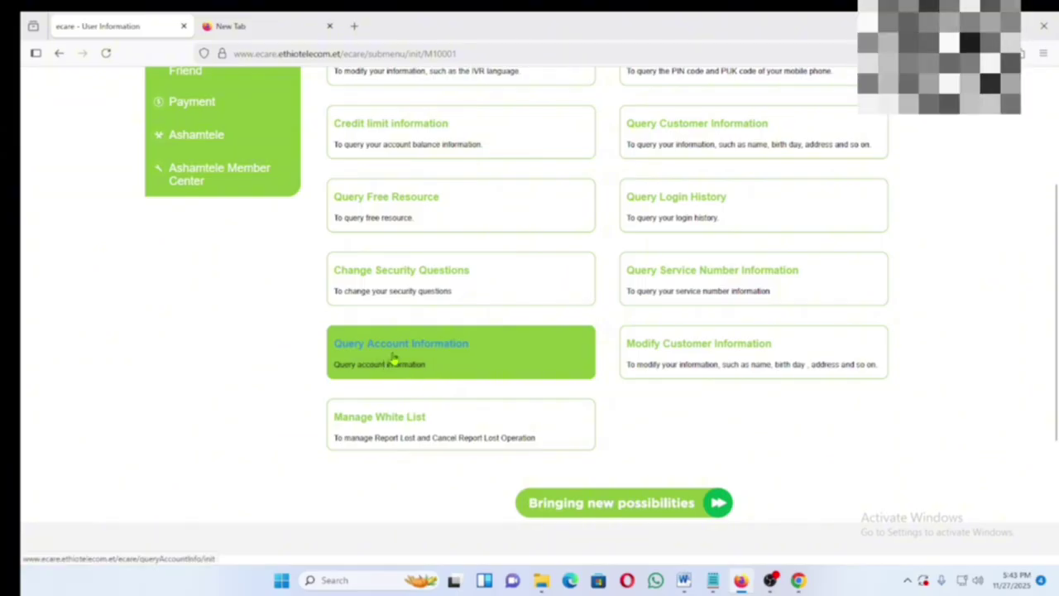
scroll(394, 364, down, 1)
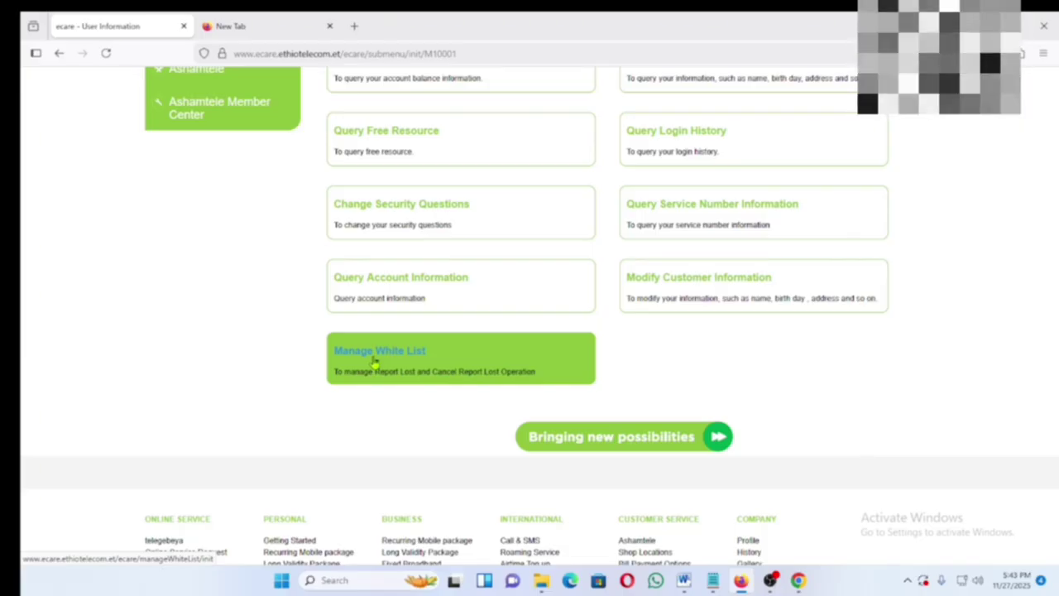
- Open Manage White List and leave the white list setting at Disable
click(386, 354)
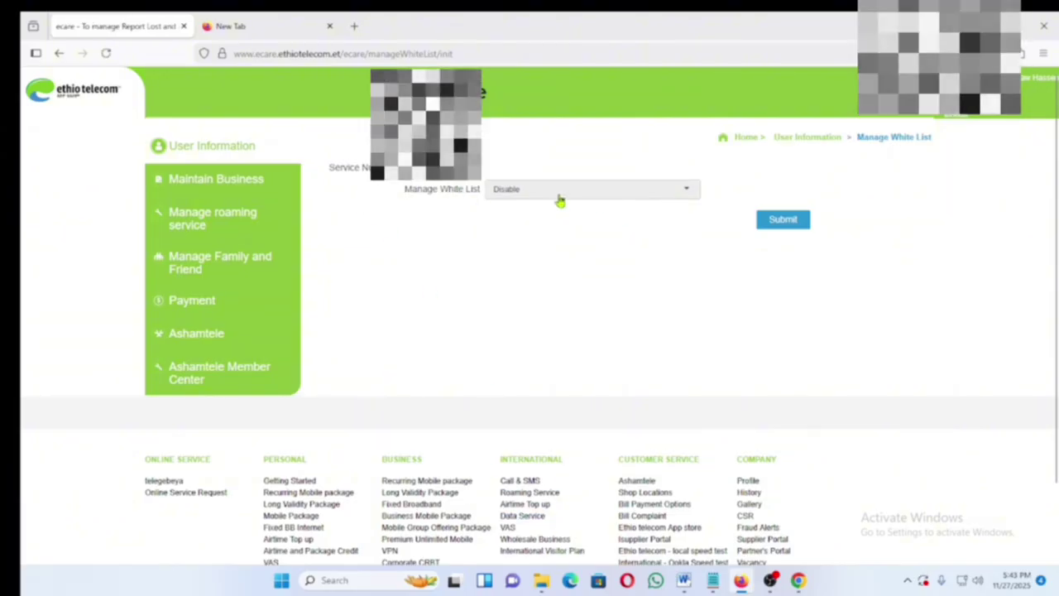
click(687, 195)
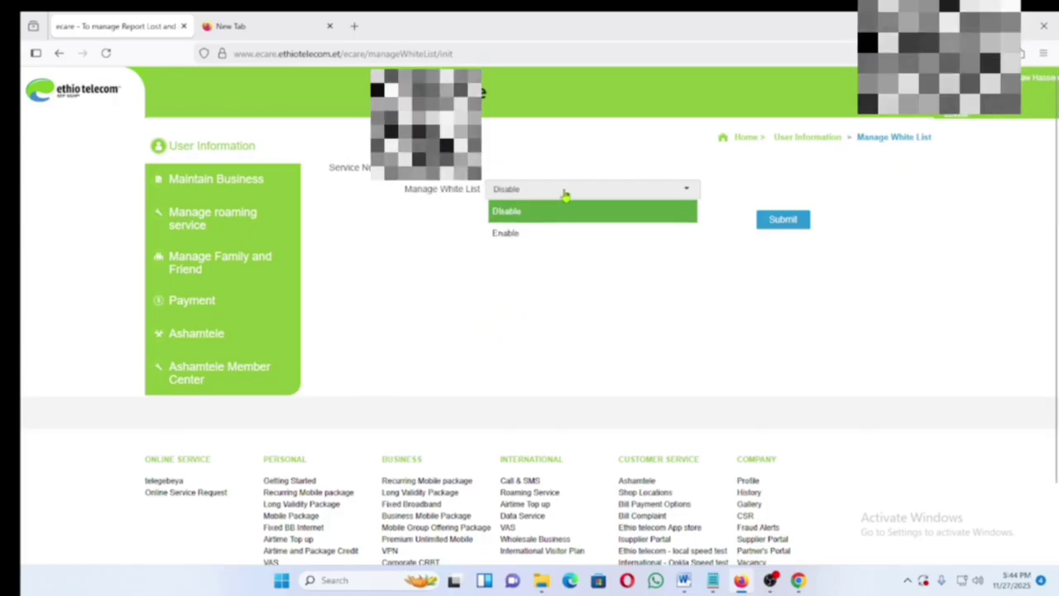
click(468, 230)
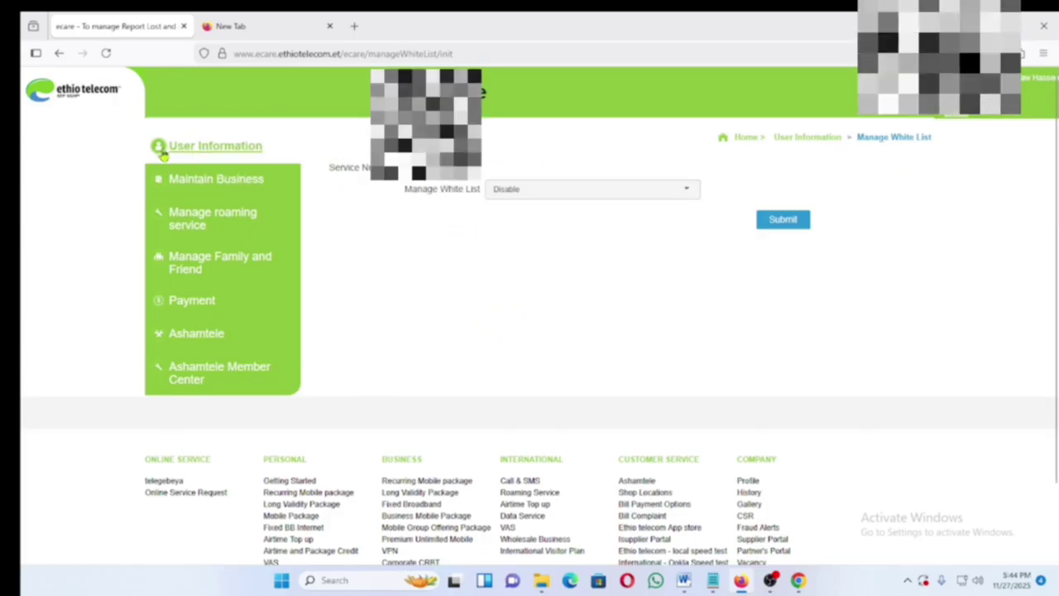
- Open Change Password to trigger the phone verification code, then return to User Information
click(216, 147)
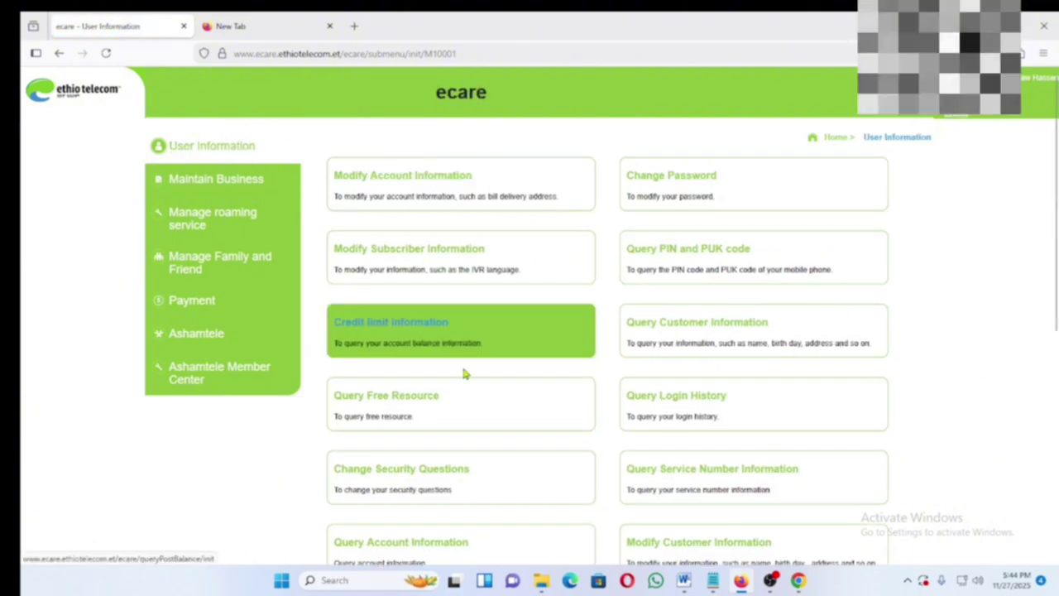
scroll(463, 374, down, 5)
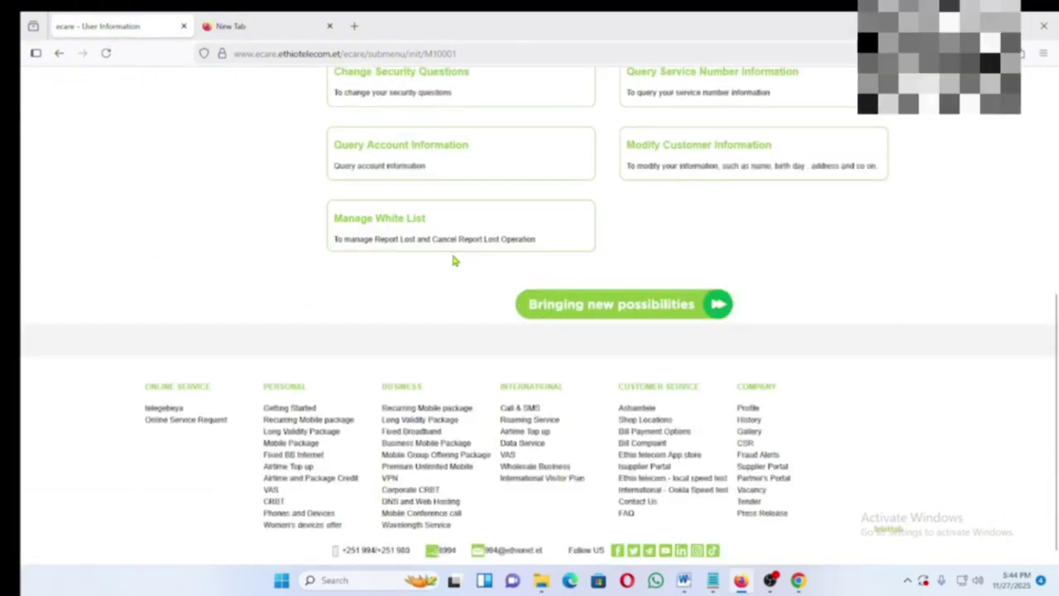
scroll(697, 239, up, 5)
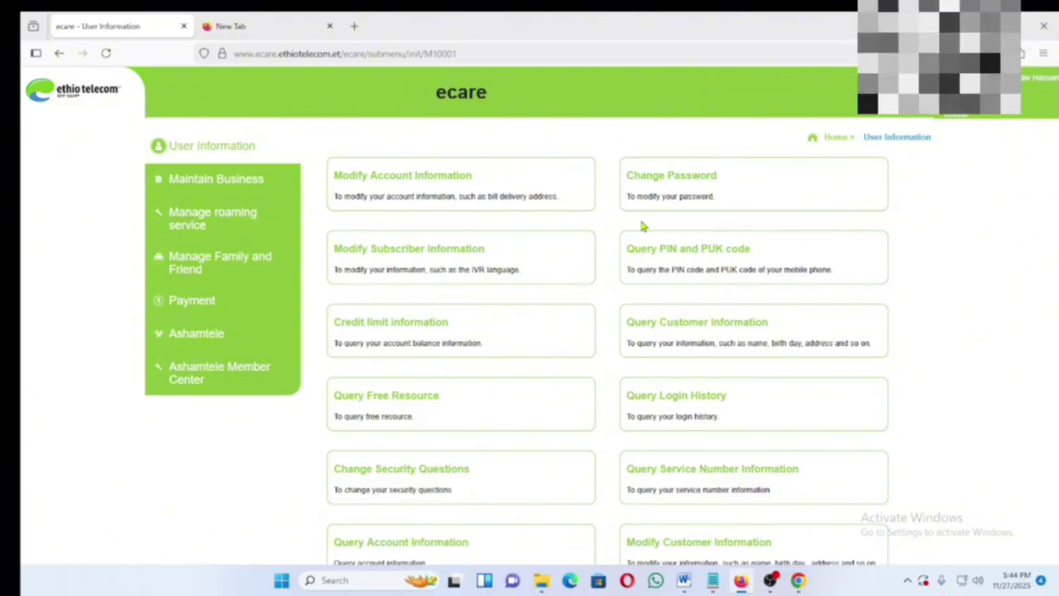
click(691, 177)
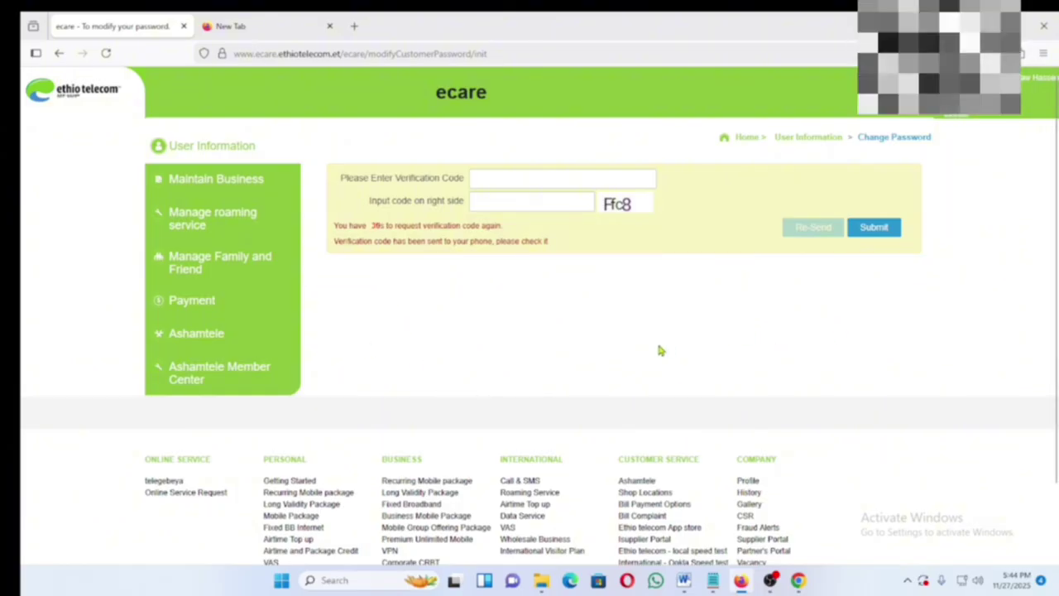
click(235, 148)
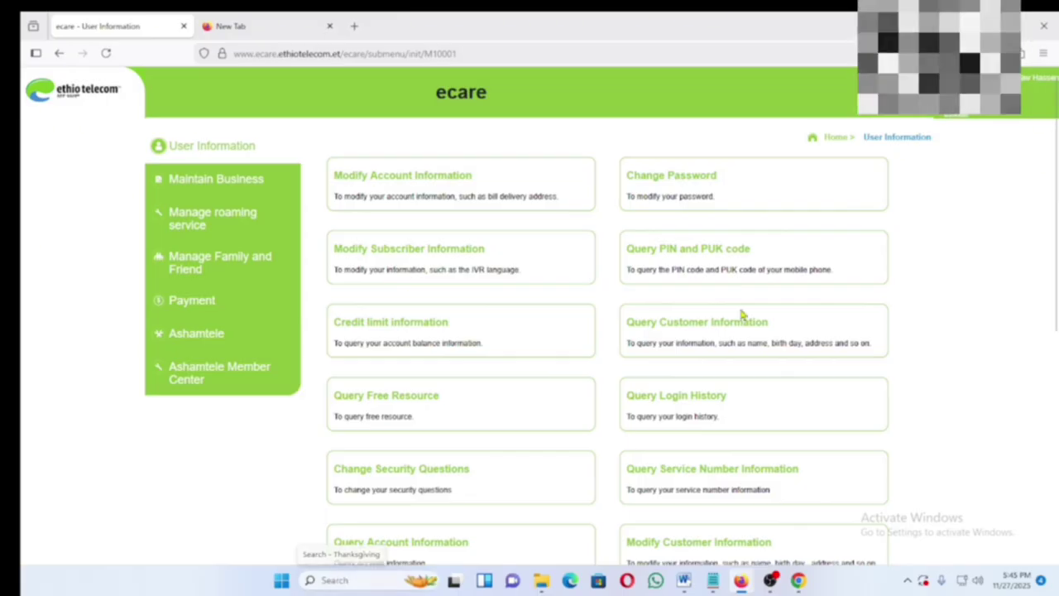
- Open Query PIN and PUK code and fill in the SMS code and refreshed captcha characters
click(710, 255)
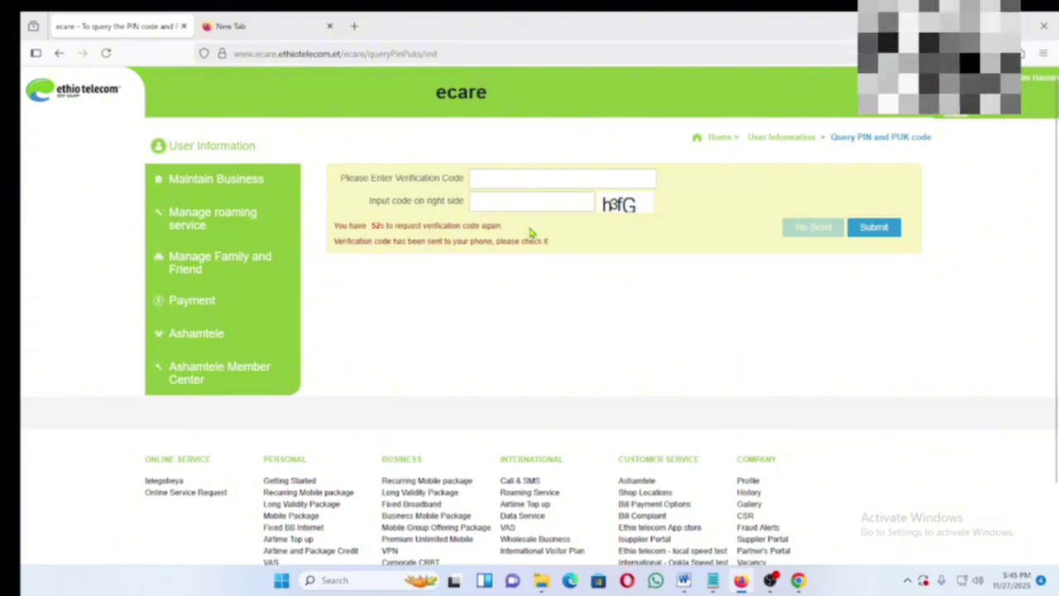
click(506, 177)
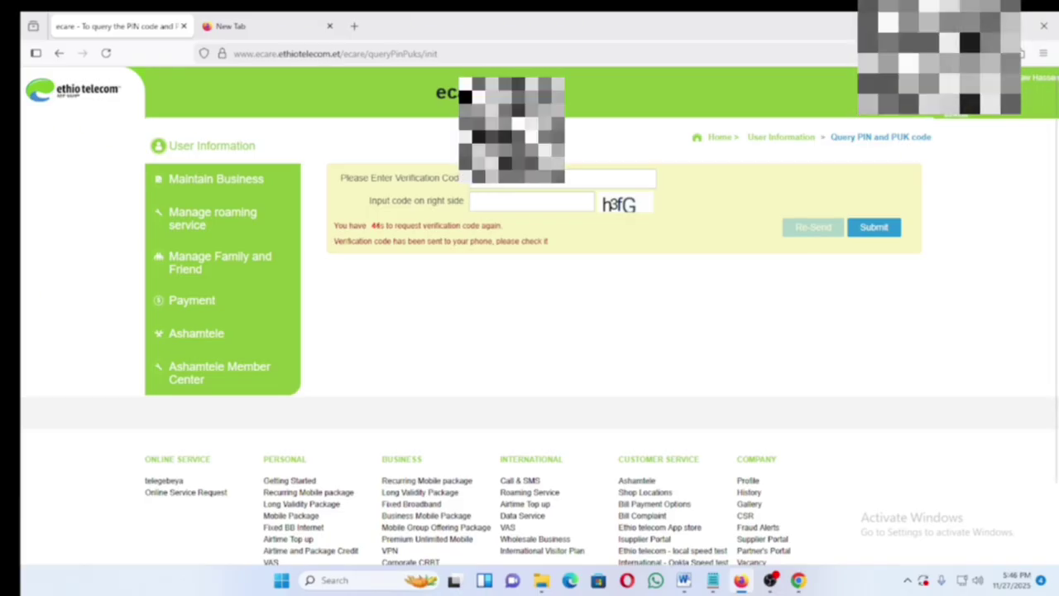
click(616, 209)
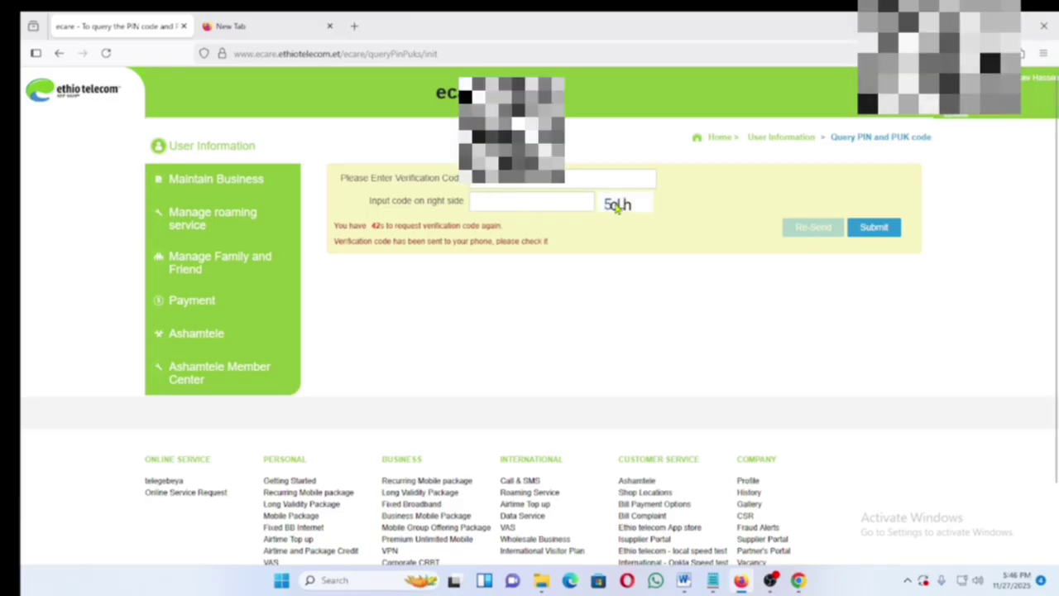
click(617, 208)
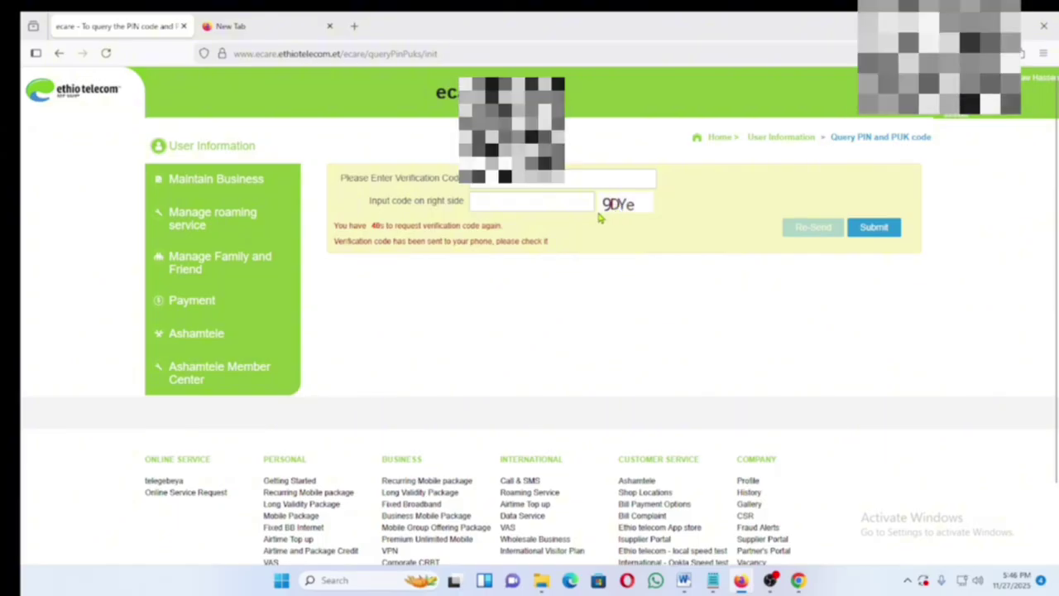
click(502, 205)
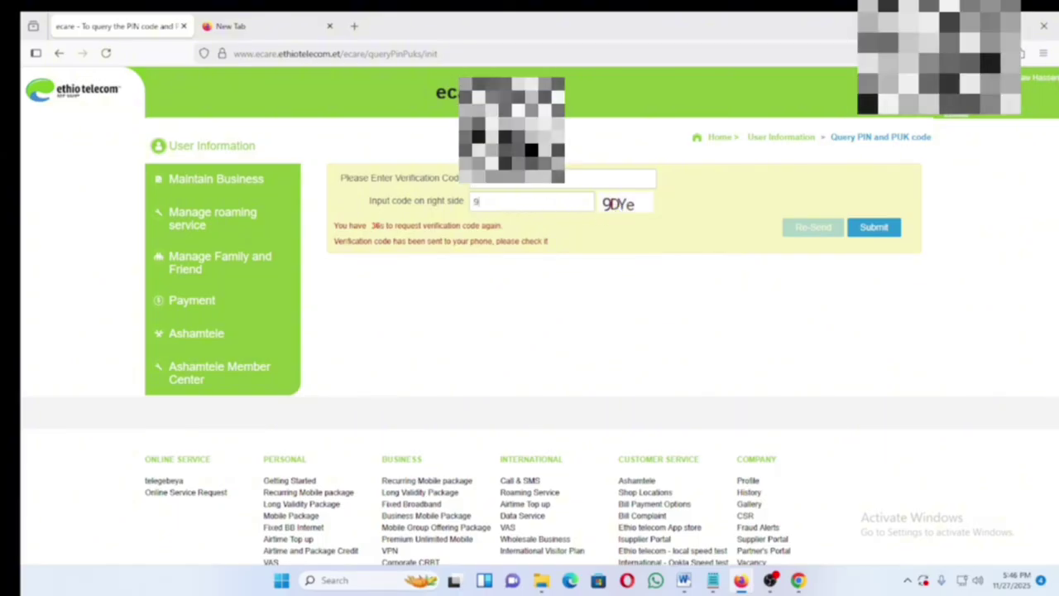
text(D)
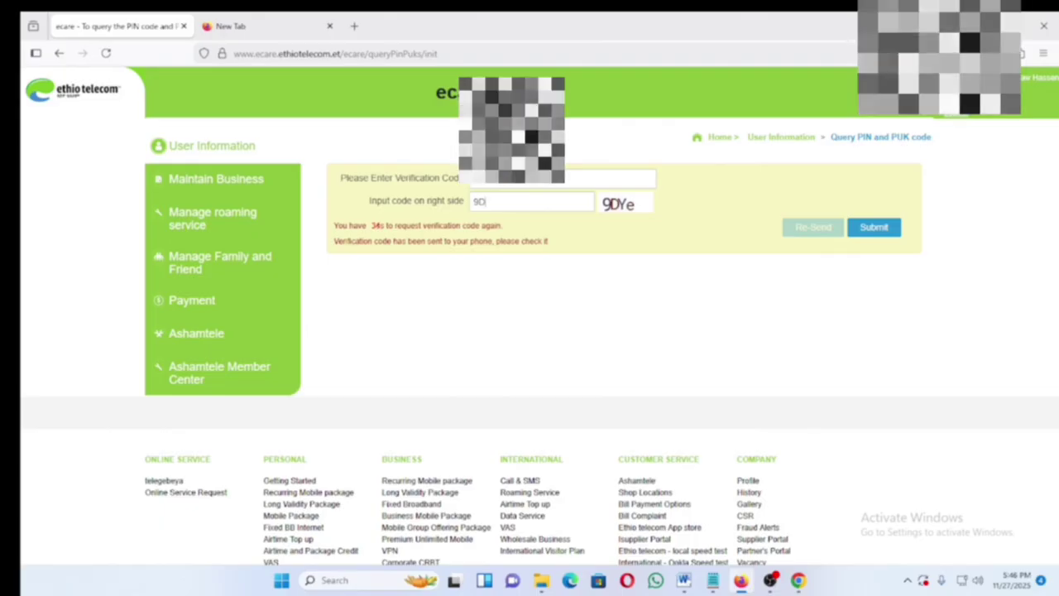
text(Y)
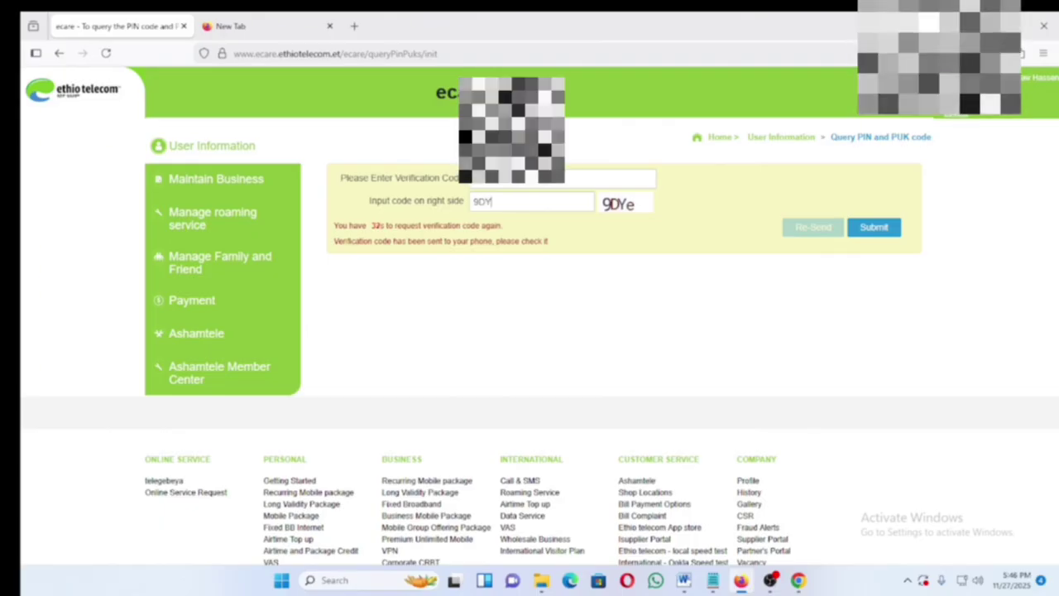
text(e)
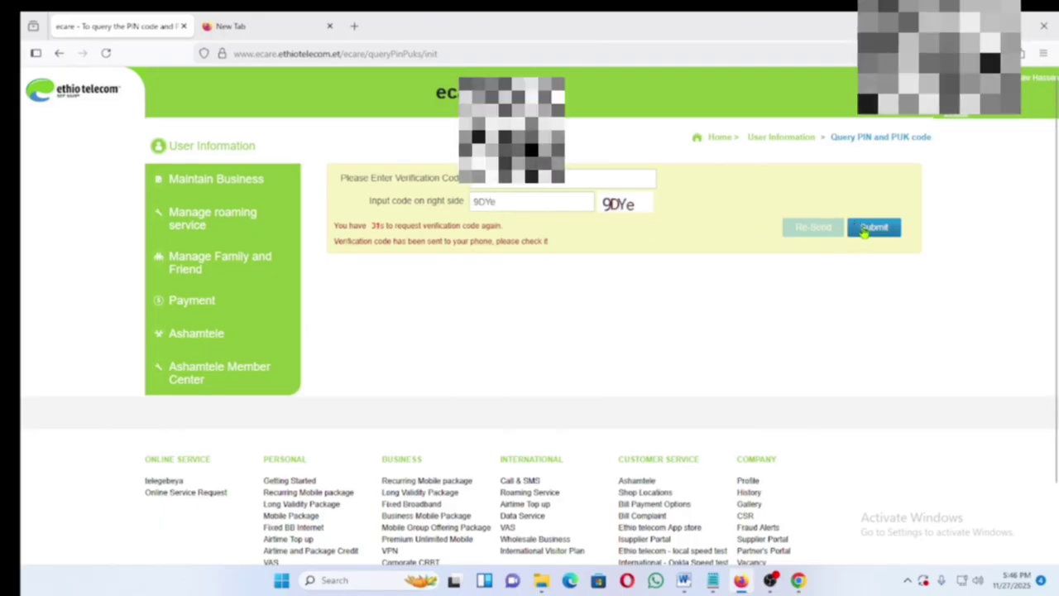
- Submit the PIN and PUK form to reveal the service number's PIN and PUK codes
click(871, 229)
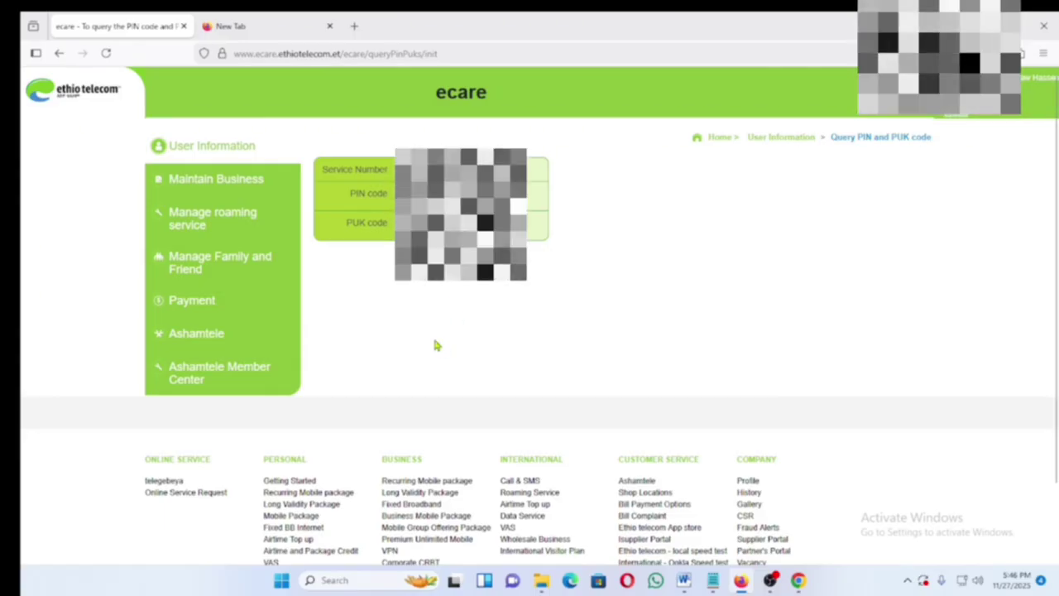
- Open Query Customer Information and enter the SMS verification code and a fresh image code
click(227, 154)
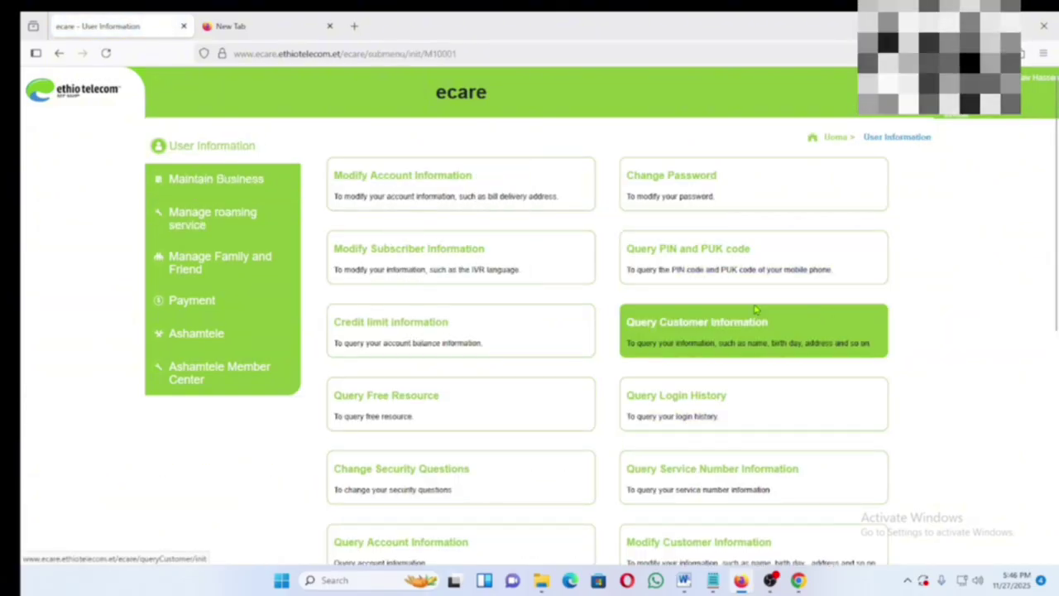
scroll(701, 347, down, 1)
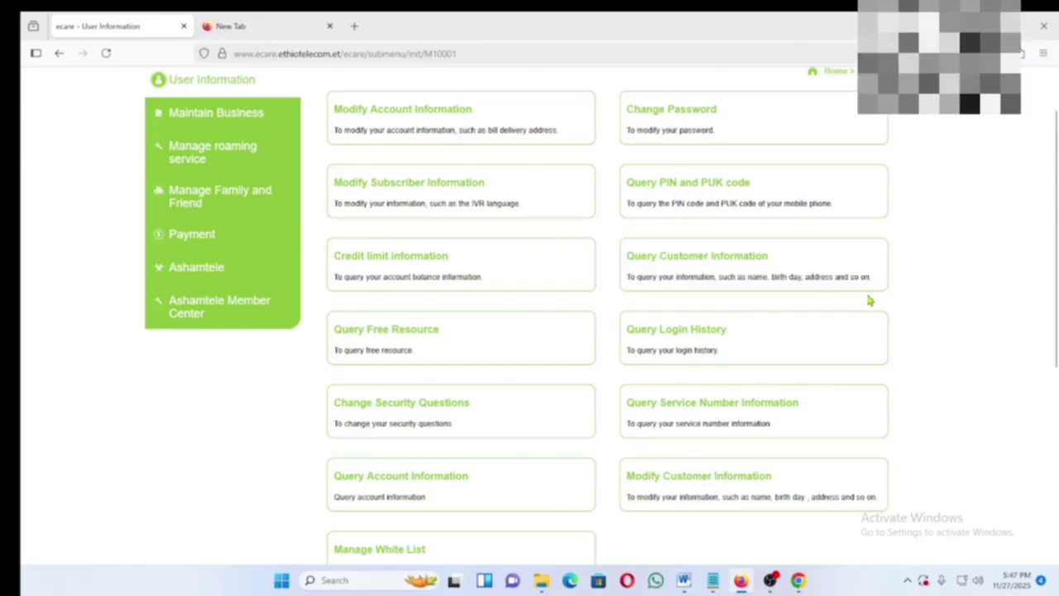
click(689, 263)
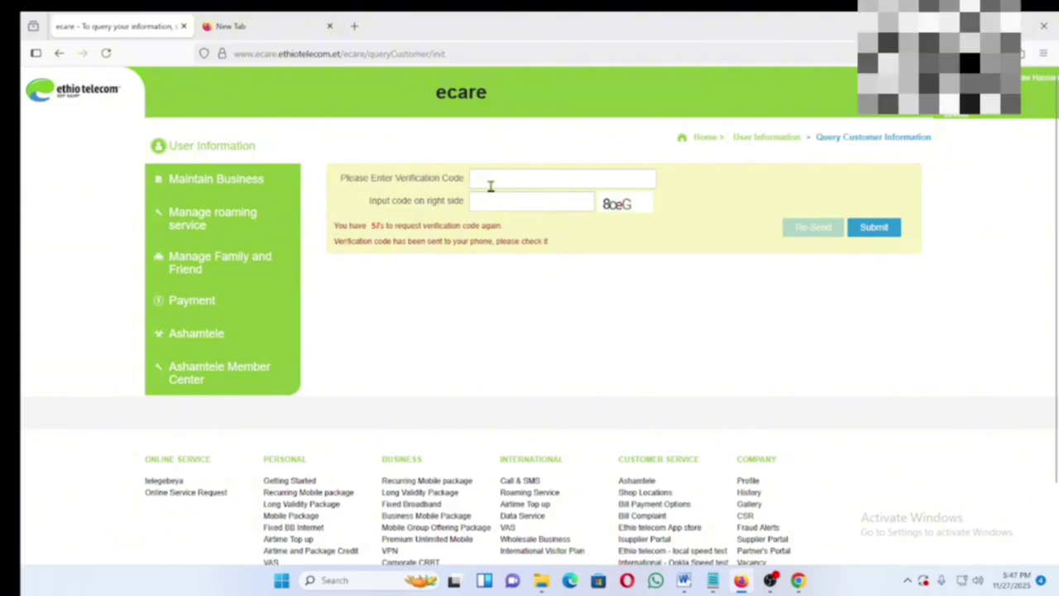
click(491, 186)
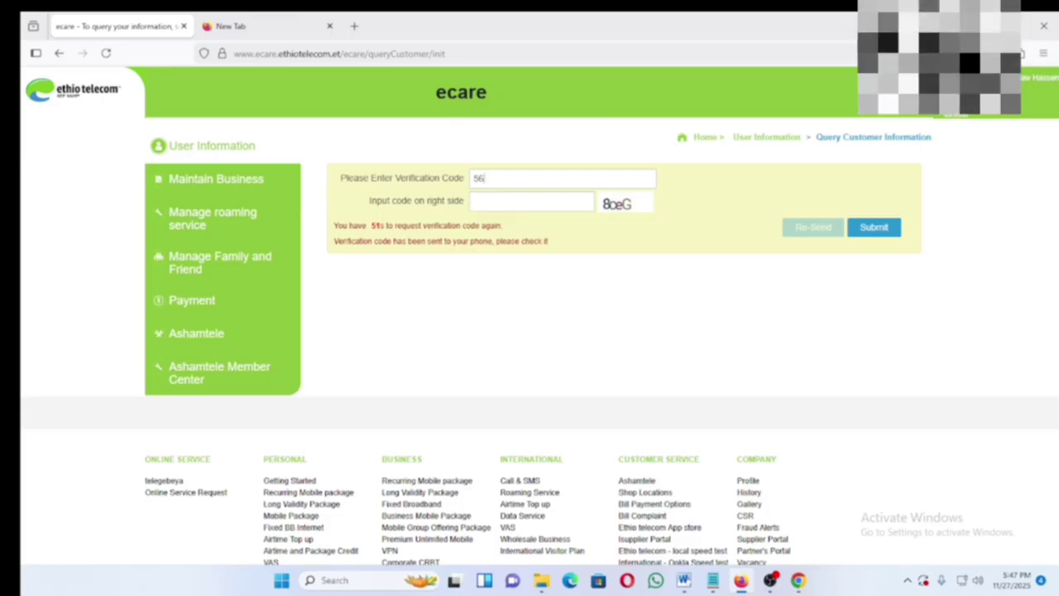
click(616, 205)
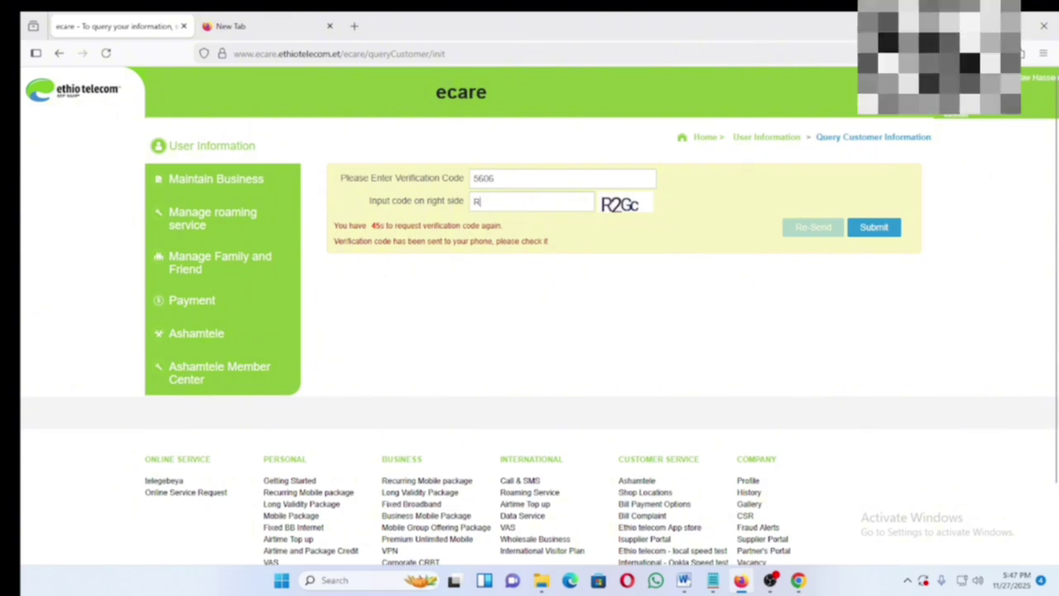
text(R2Gc)
- Submit the codes, review the customer's main, notification and contact details, then return to User Information
click(879, 234)
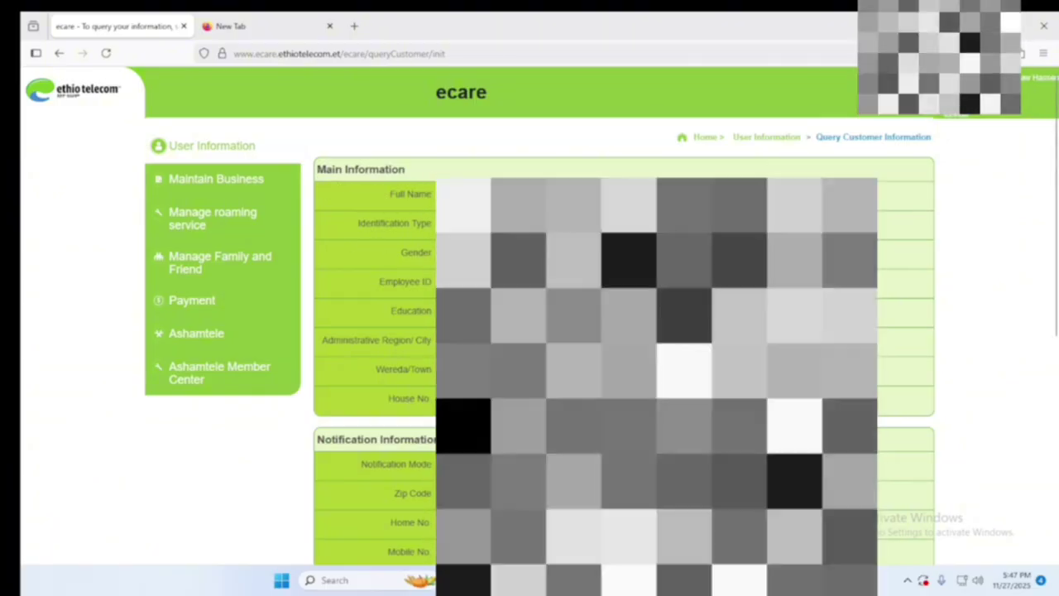
scroll(224, 331, down, 3)
scroll(224, 331, down, 3)
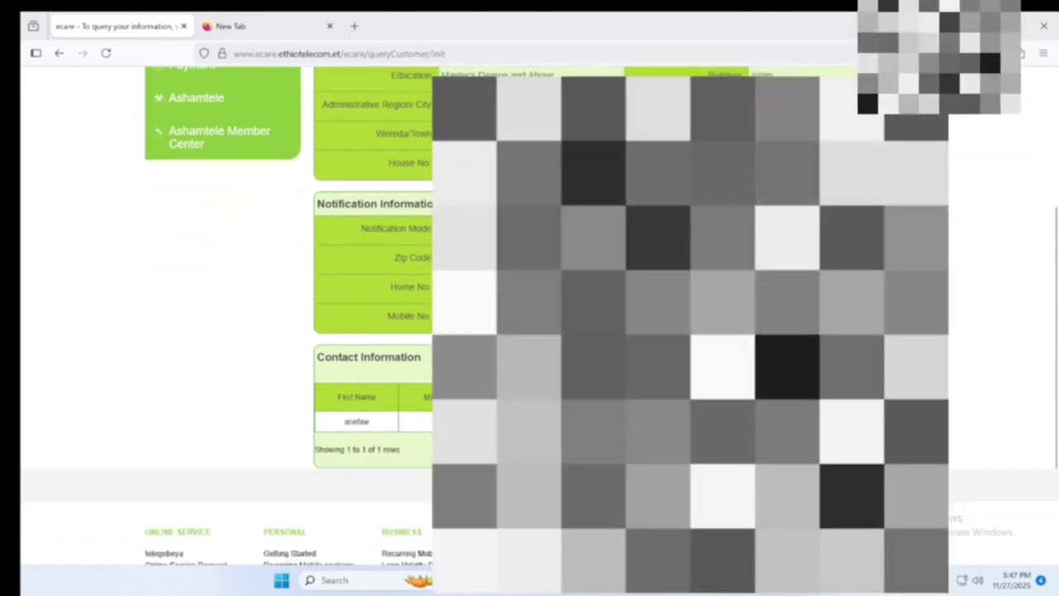
scroll(337, 191, up, 6)
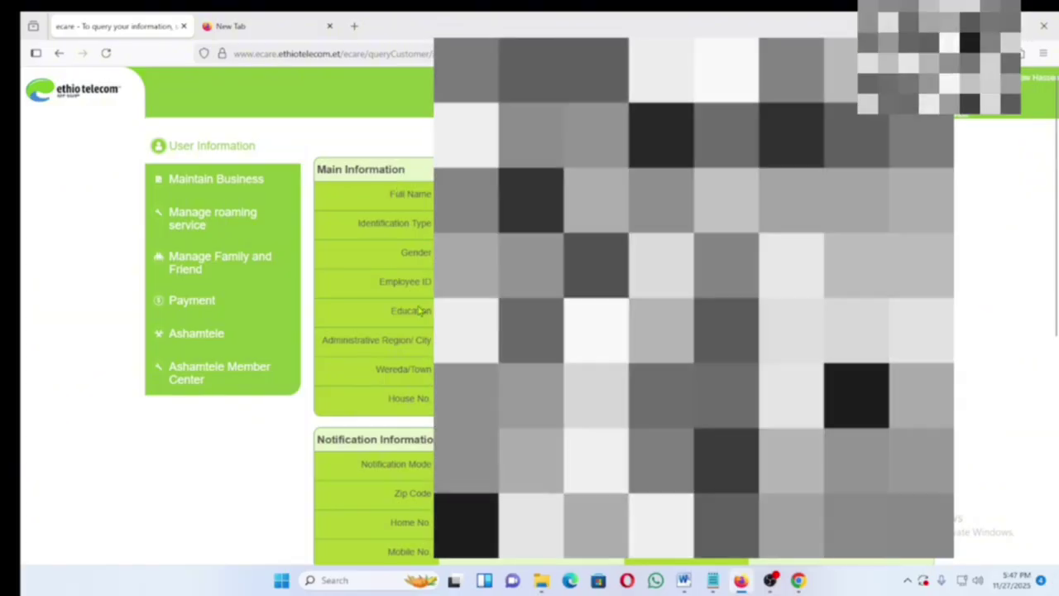
scroll(331, 331, down, 1)
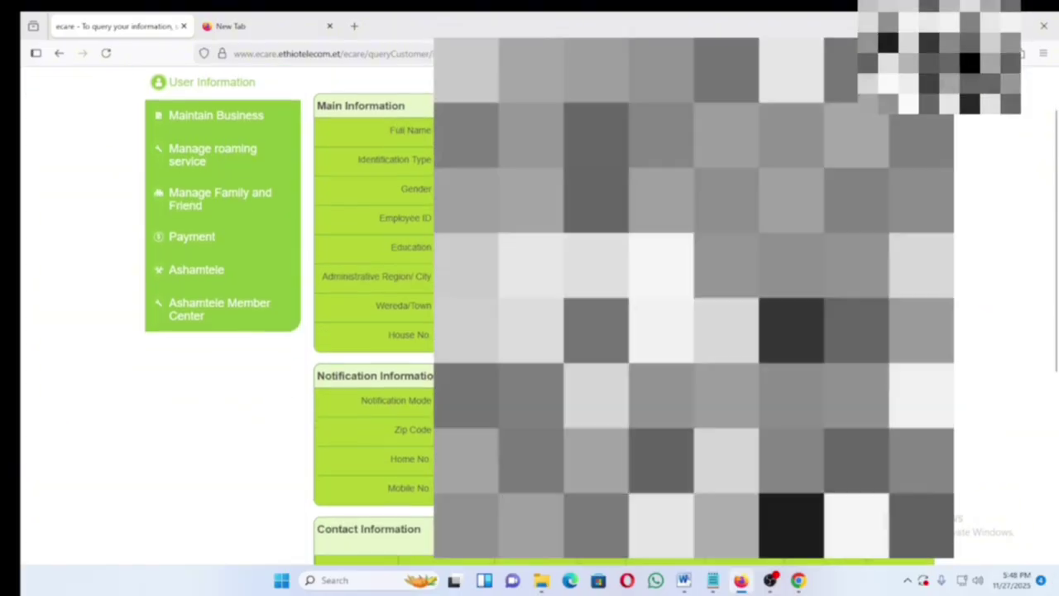
scroll(331, 330, down, 4)
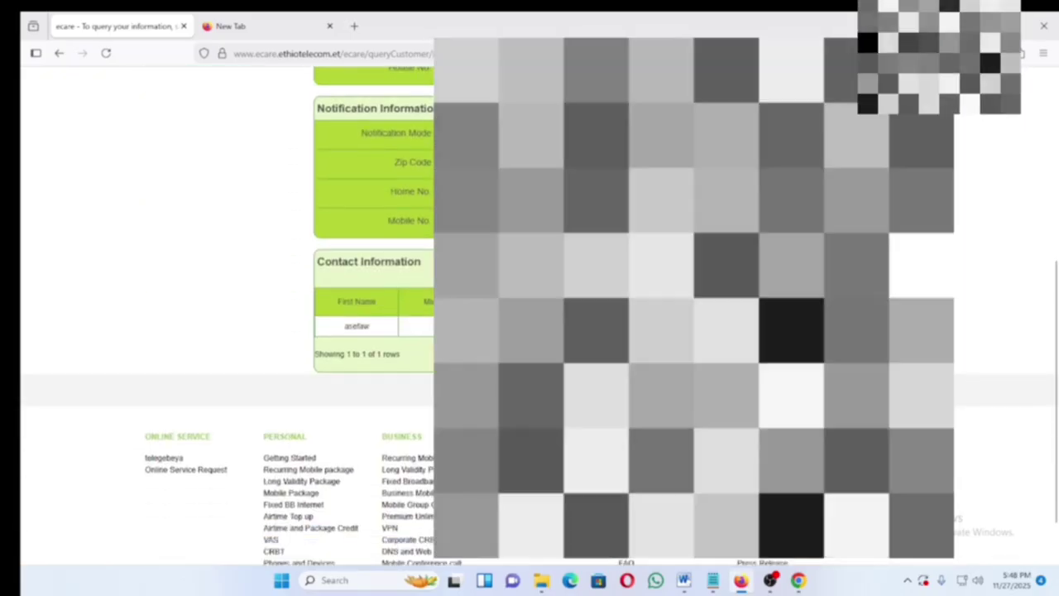
scroll(331, 331, up, 5)
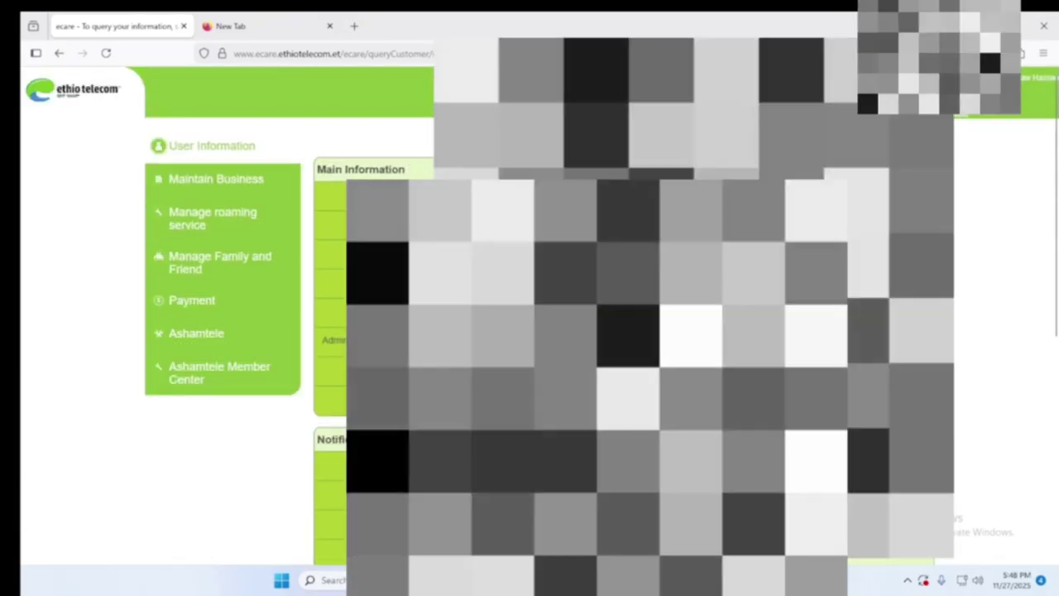
click(750, 136)
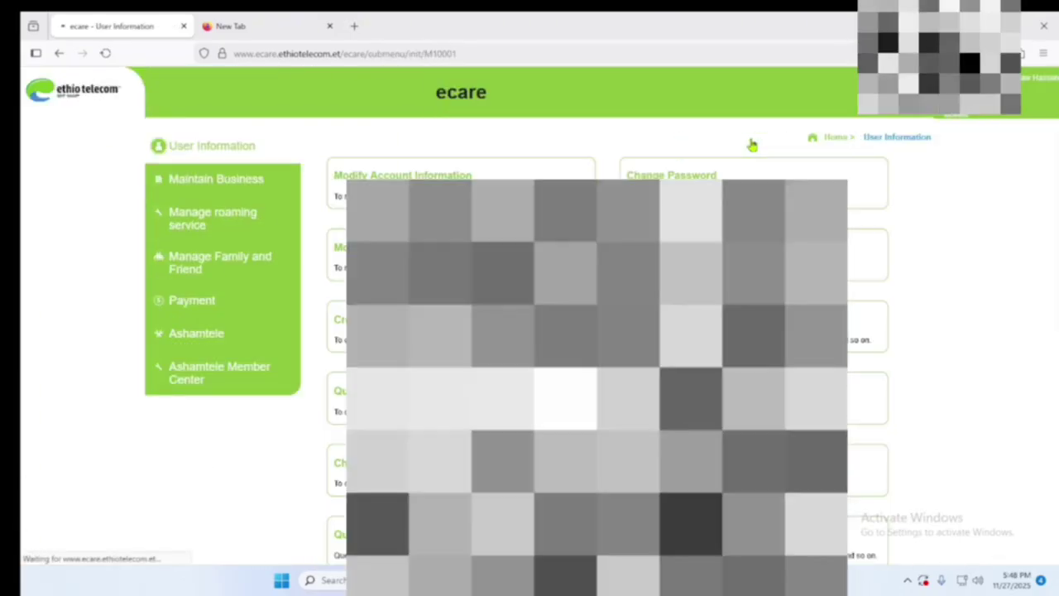
scroll(805, 404, down, 1)
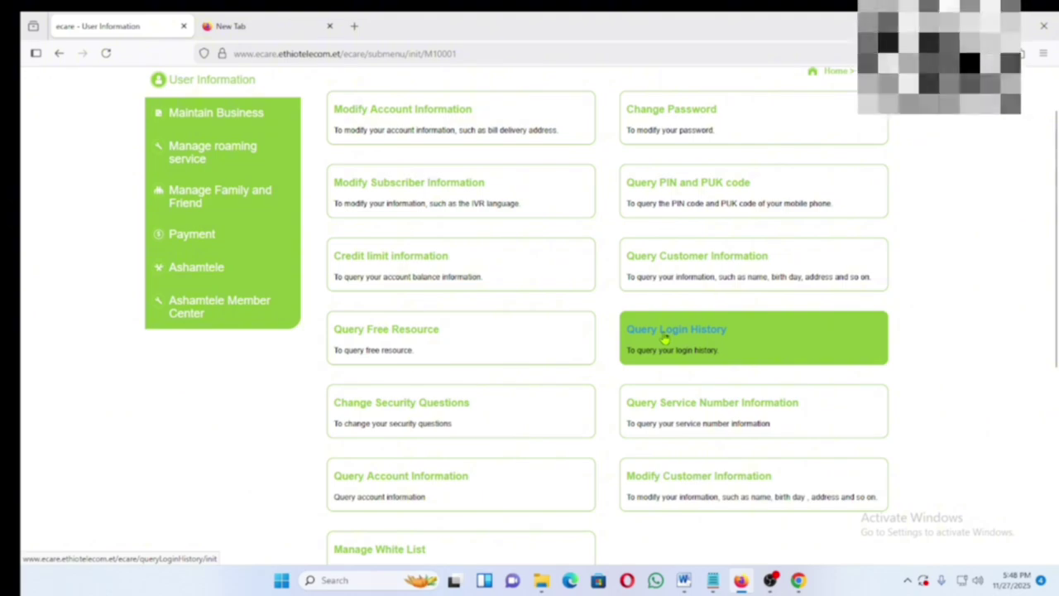
- Open Query Login History with the 27-10-2025 to 27-11-2025 date range
click(660, 335)
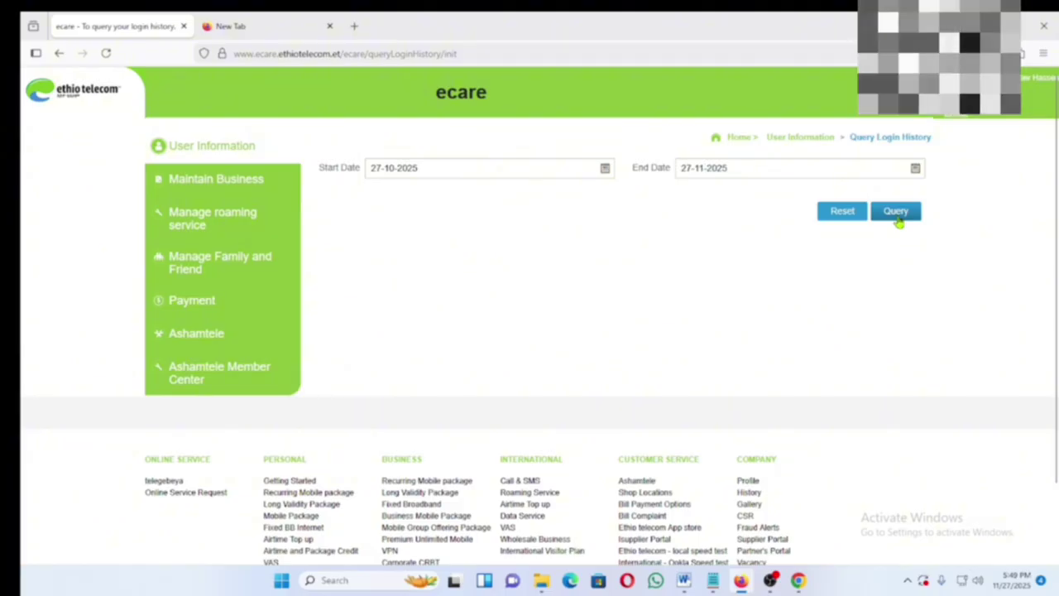
- Query the login history, highlight listed login times such as 13:16:24, and return to User Information
click(897, 214)
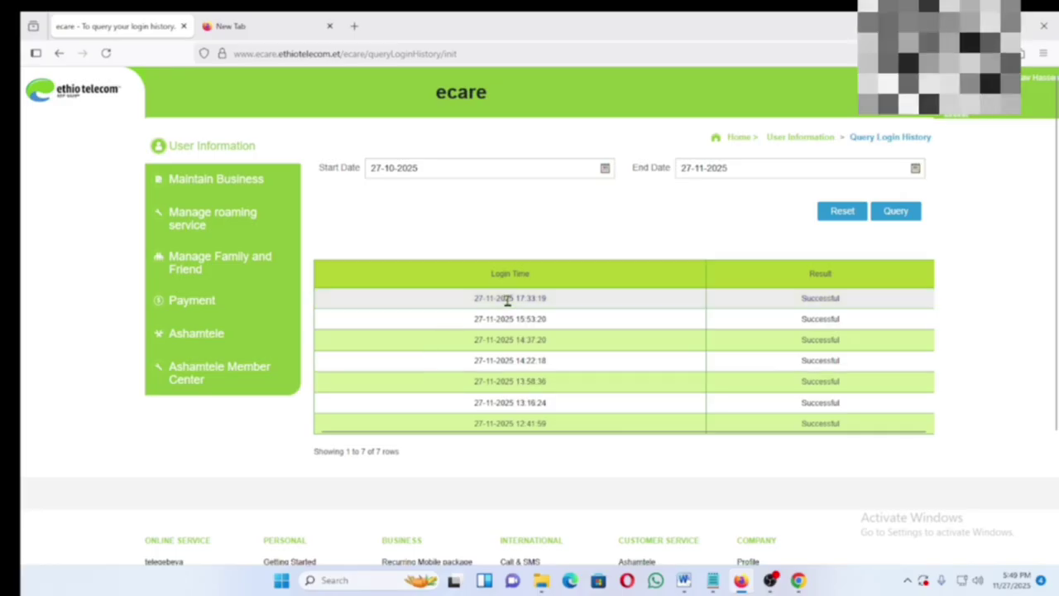
drag(548, 320, 514, 320)
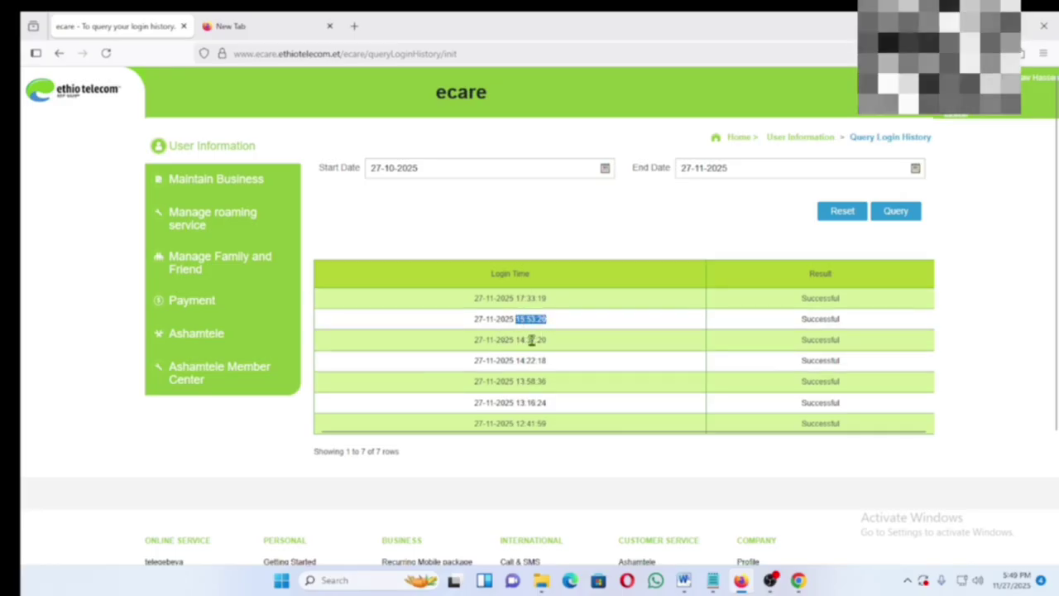
drag(548, 360, 524, 361)
click(539, 400)
drag(541, 402, 520, 402)
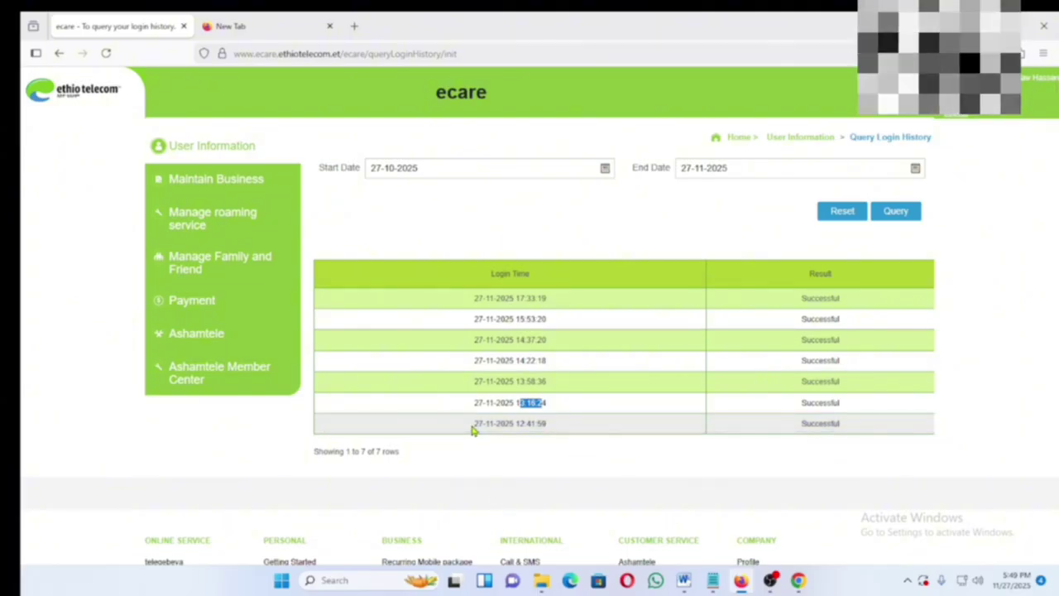
click(199, 147)
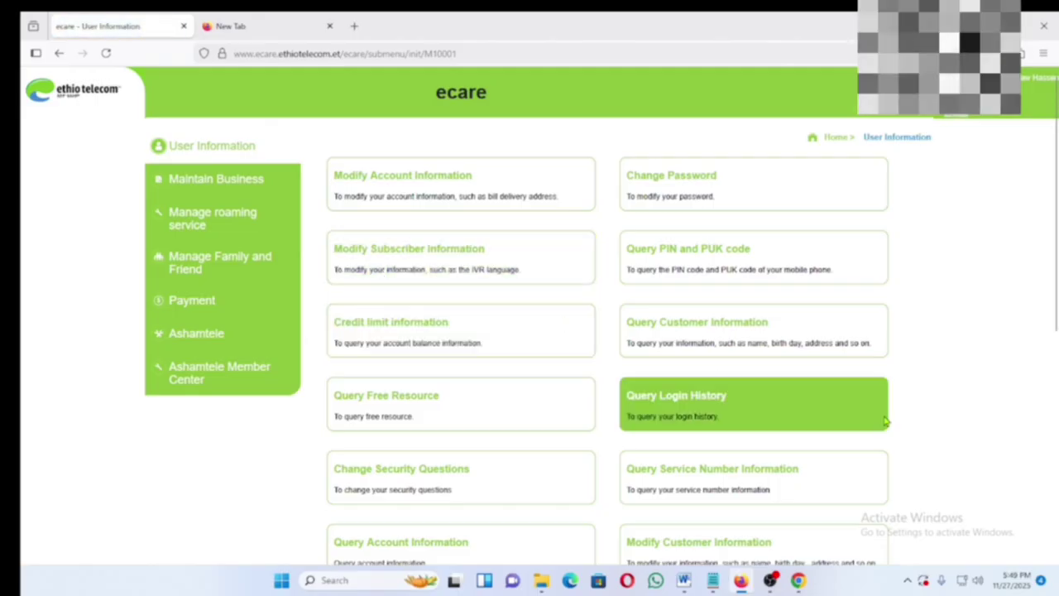
- Open Query Service Number Information to view sub language, MEID, SIM number, status and rating category
scroll(865, 427, down, 4)
scroll(733, 272, up, 2)
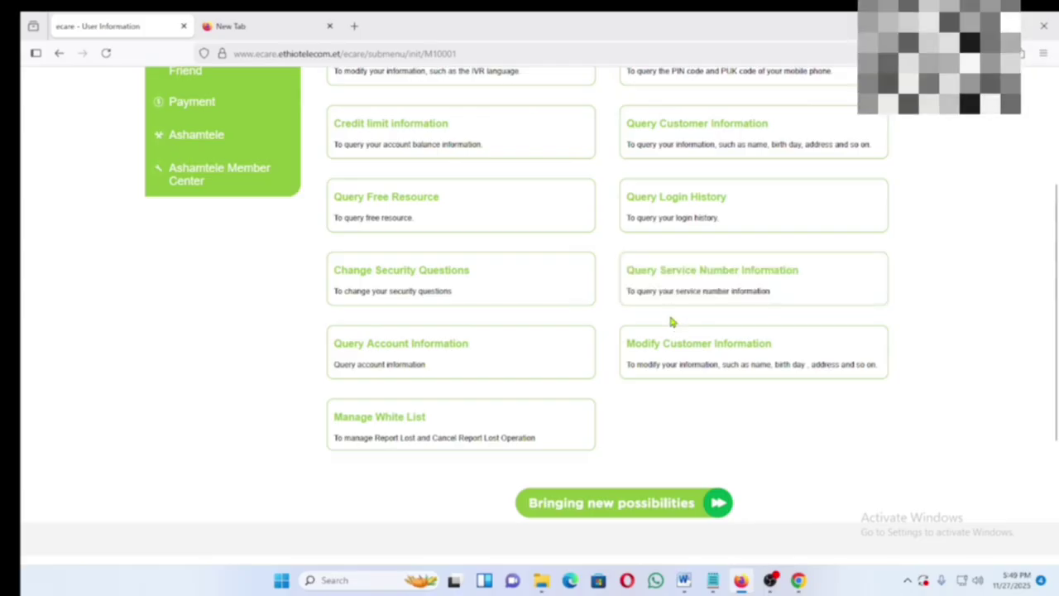
click(709, 278)
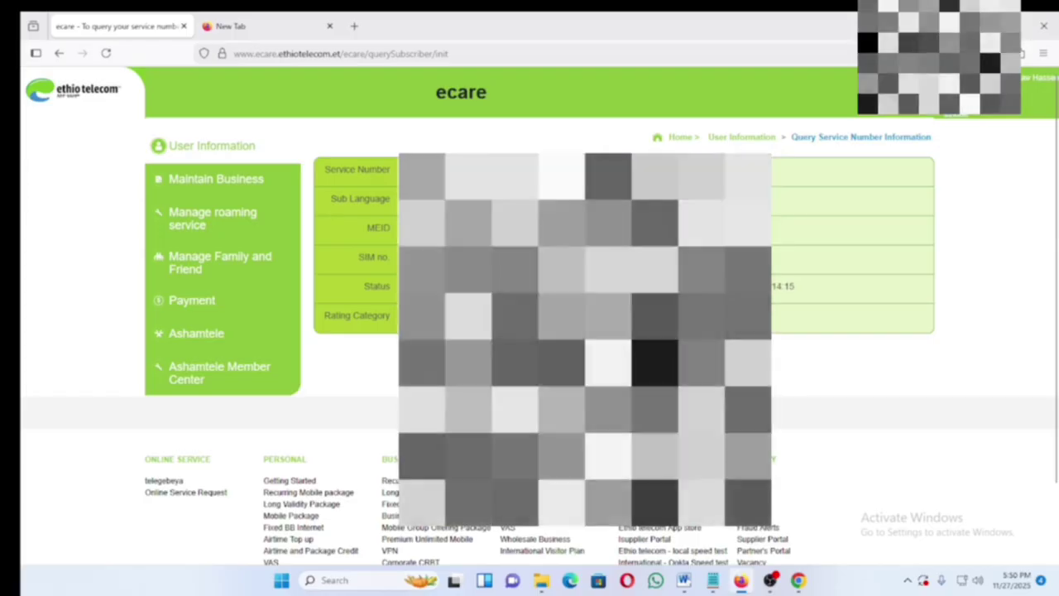
- Highlight the Status row time, then go back to the User Information cards and browse them
drag(787, 295, 745, 288)
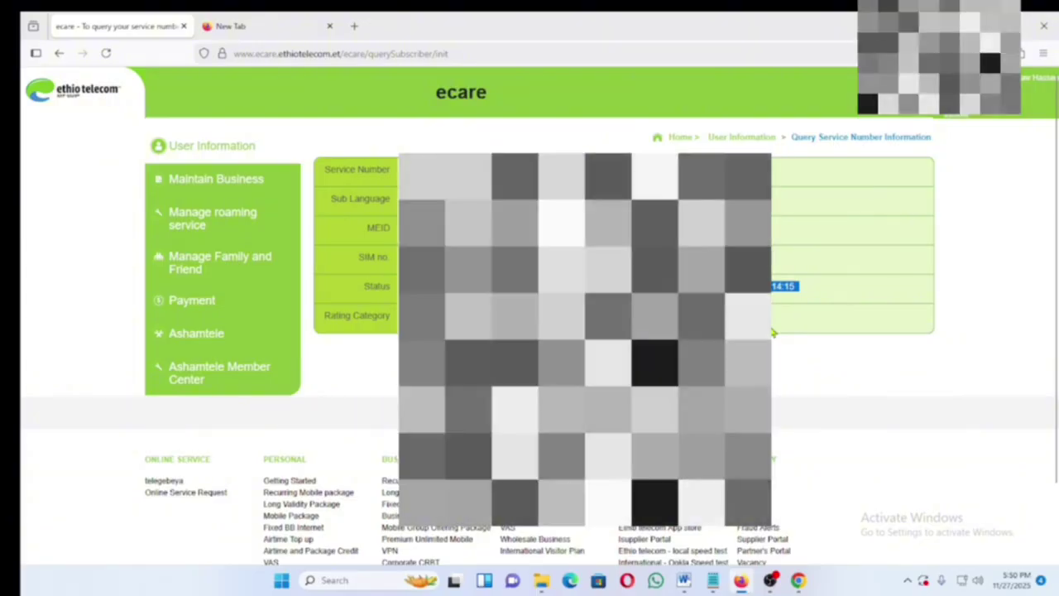
click(213, 147)
scroll(802, 422, down, 3)
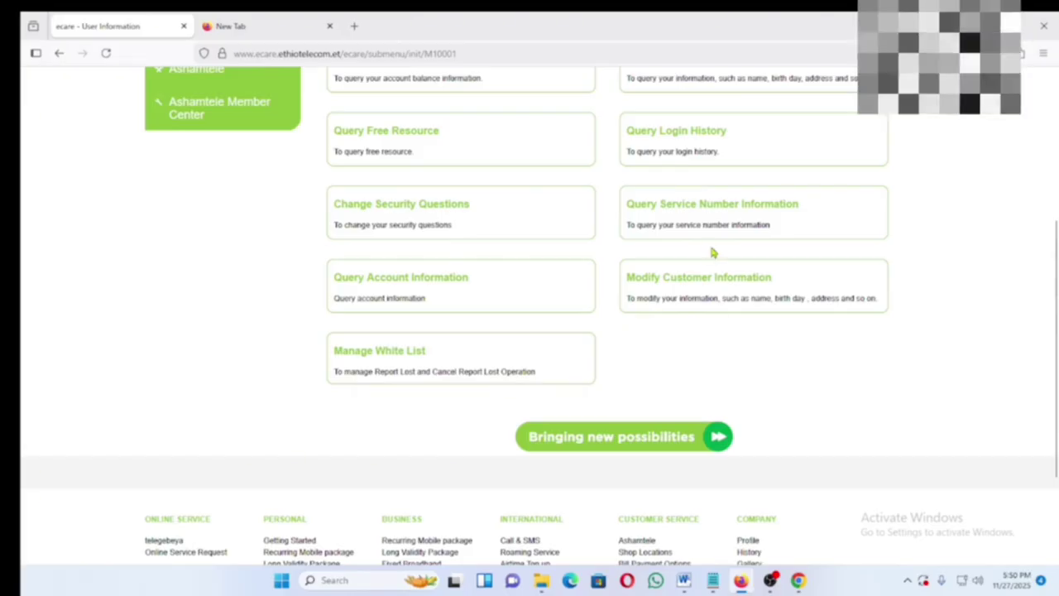
scroll(714, 338, up, 2)
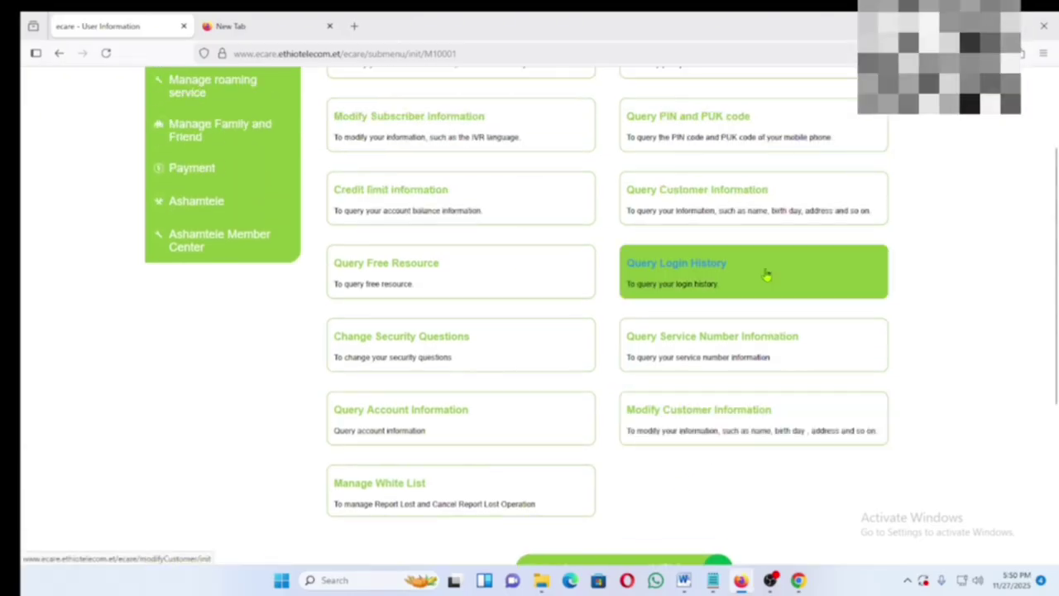
scroll(699, 421, down, 1)
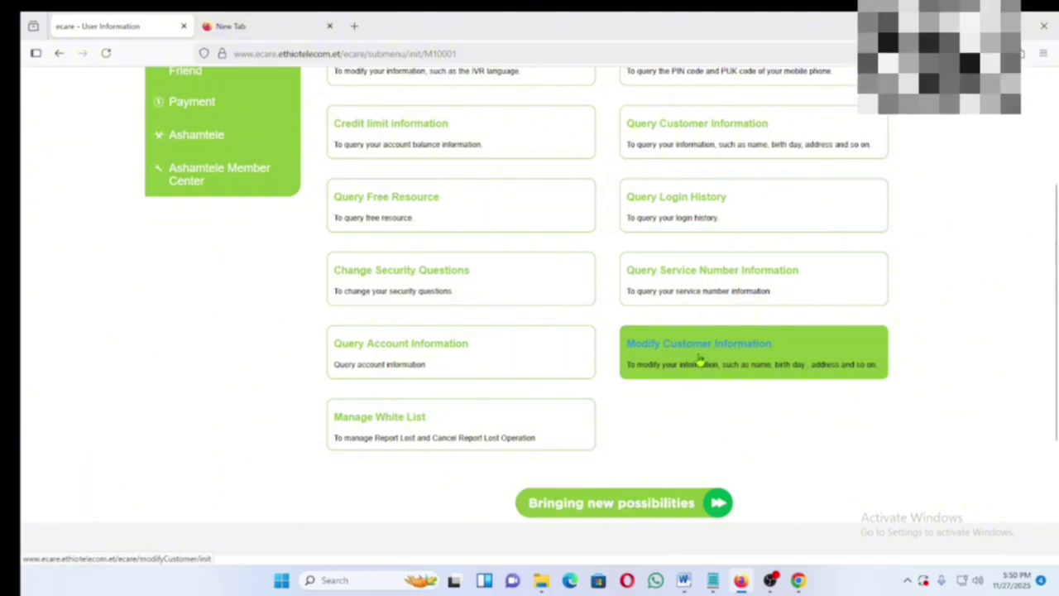
- Start Modify Customer Information and enter the texted verification code
click(700, 352)
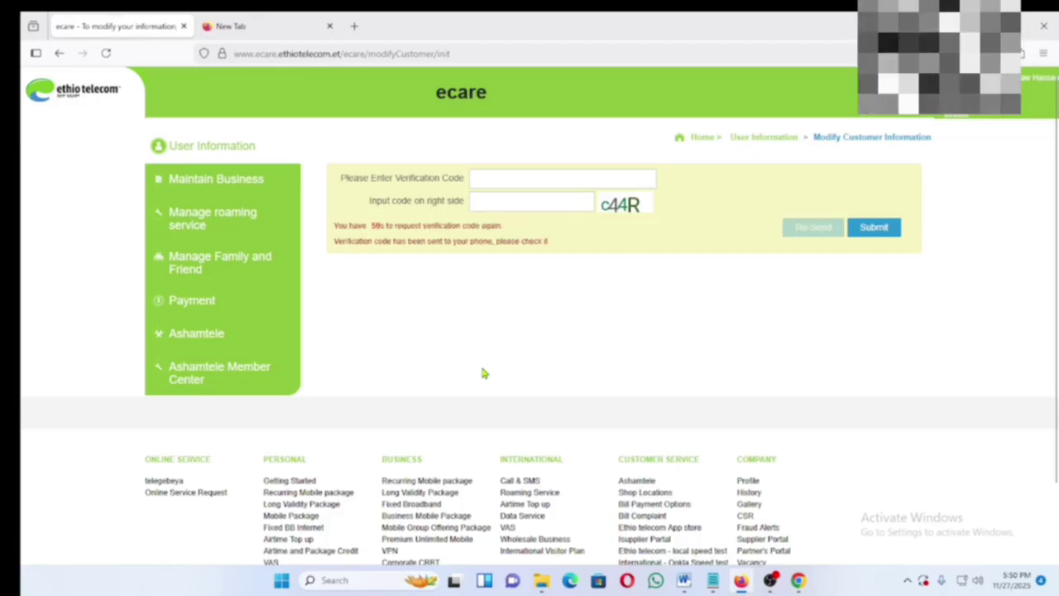
click(500, 186)
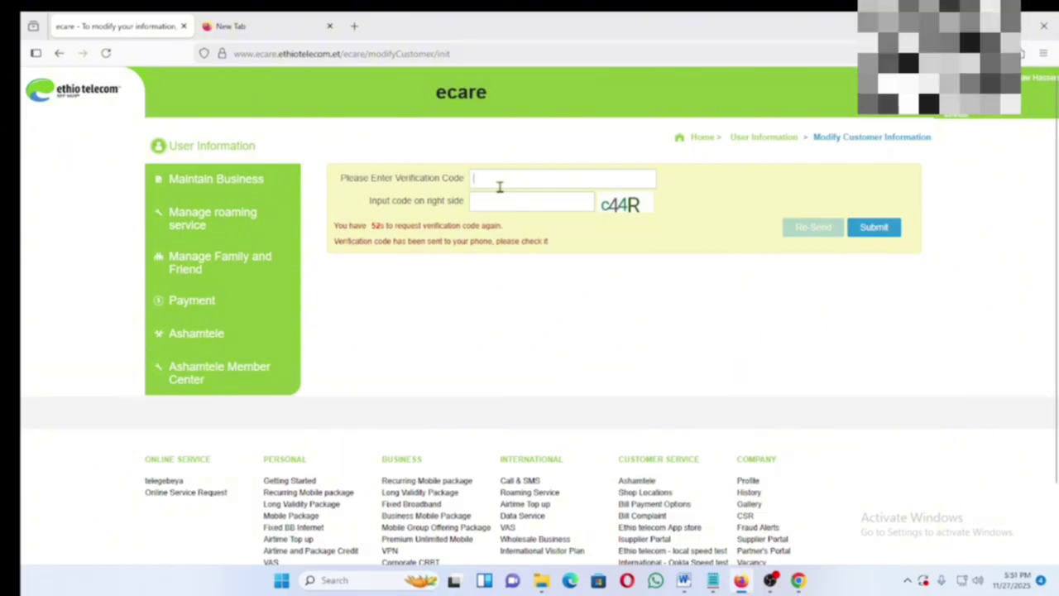
text(9)
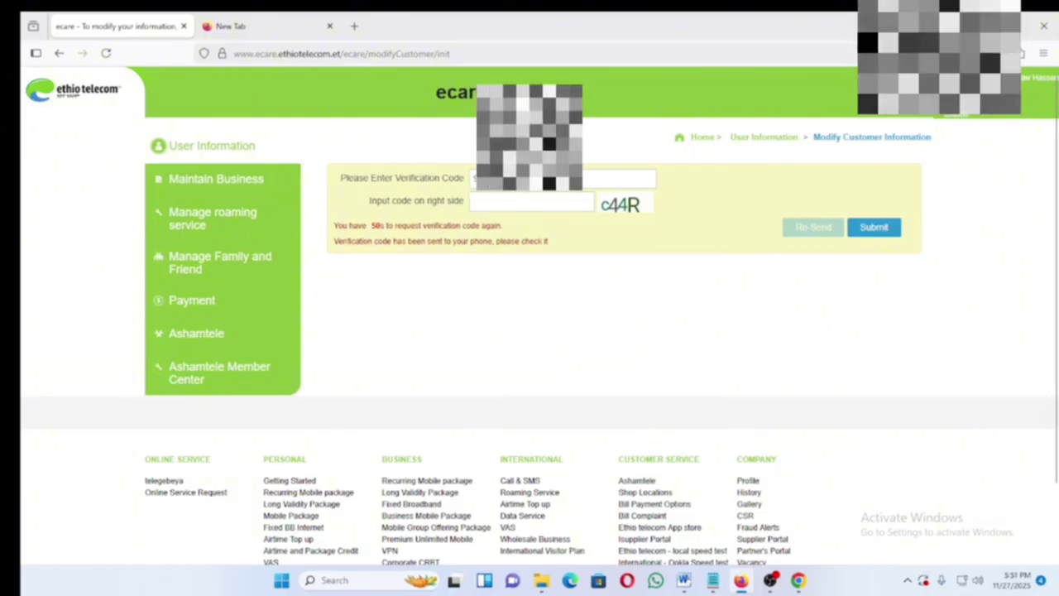
- Refresh the captcha, enter its characters in matching upper and lower case, and submit
click(630, 211)
click(520, 200)
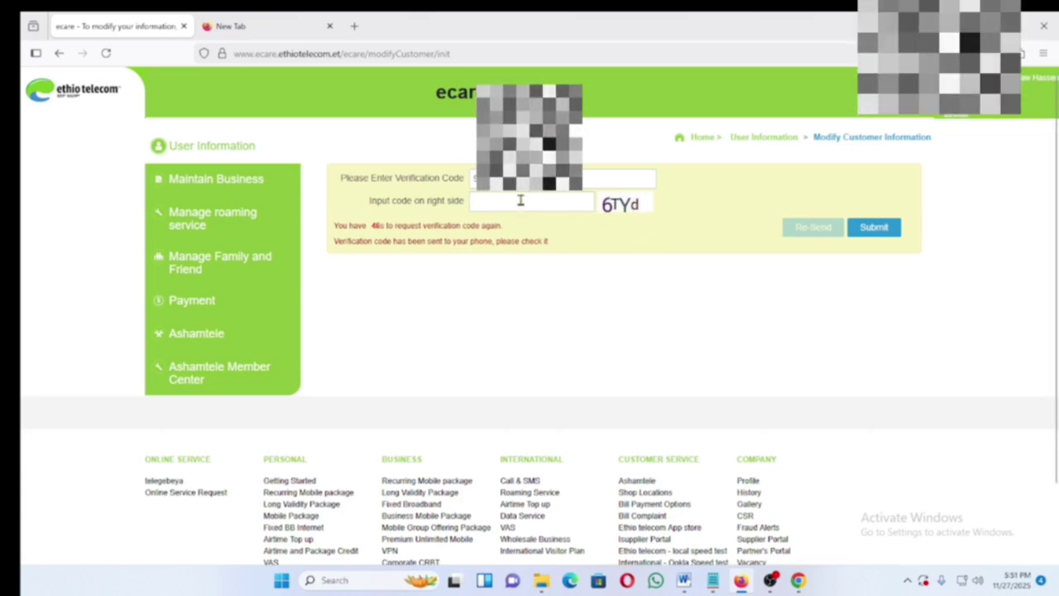
text(6)
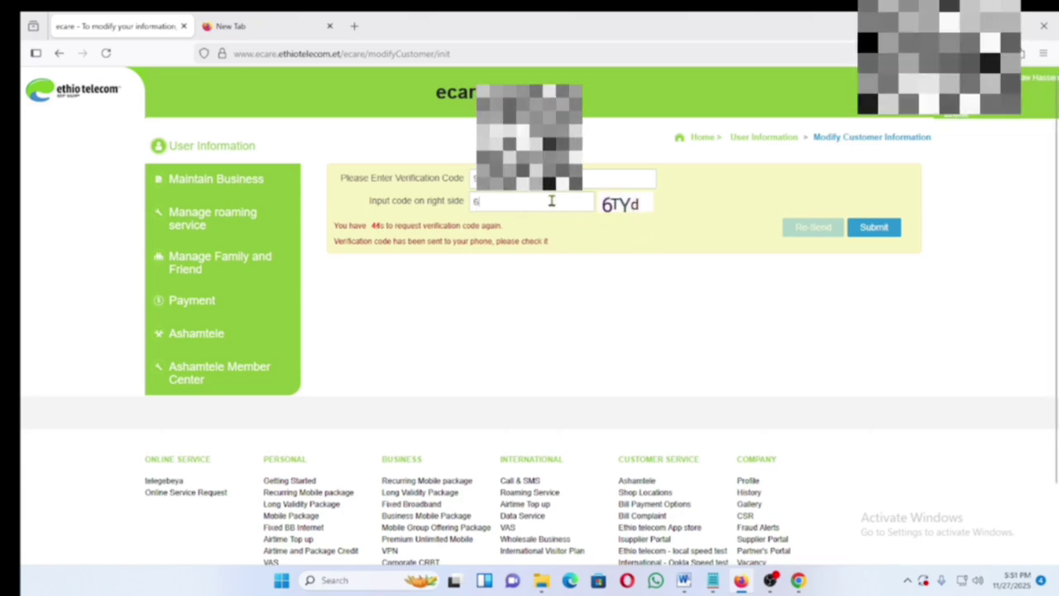
text(T)
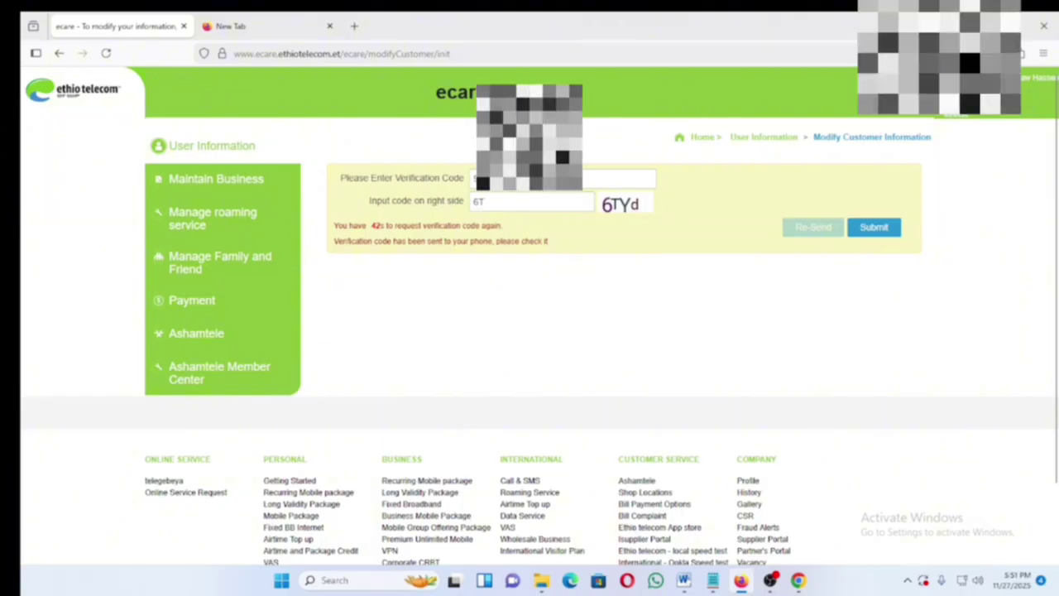
text(y)
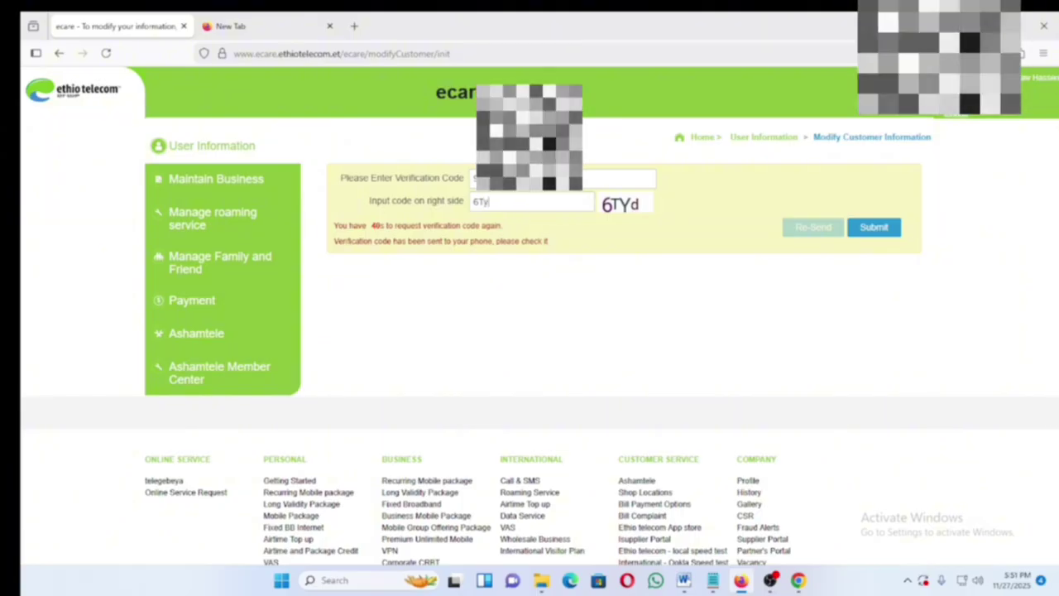
key(BackSpace)
text(Y)
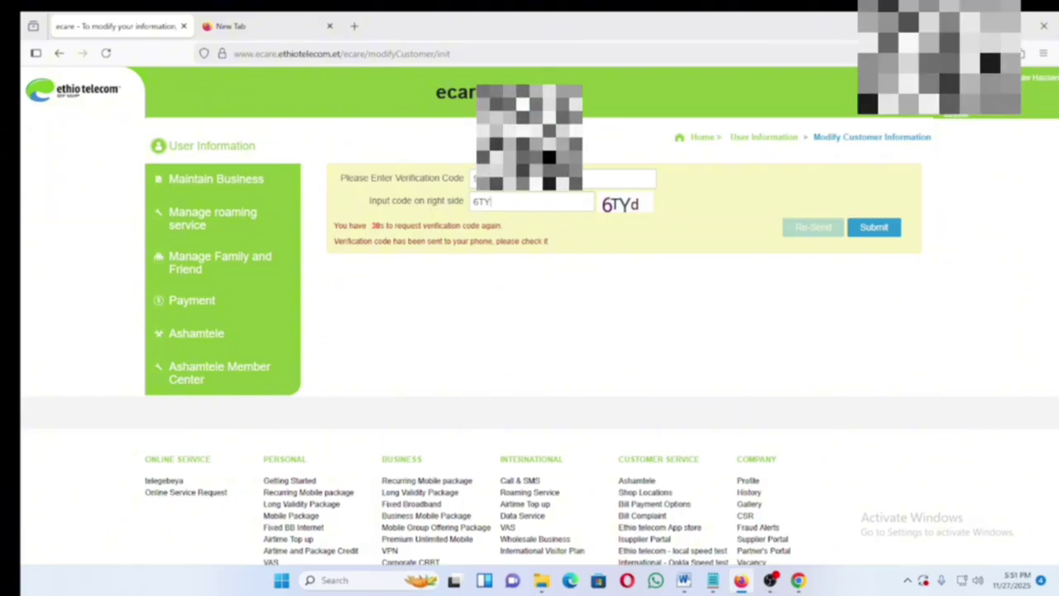
text(D)
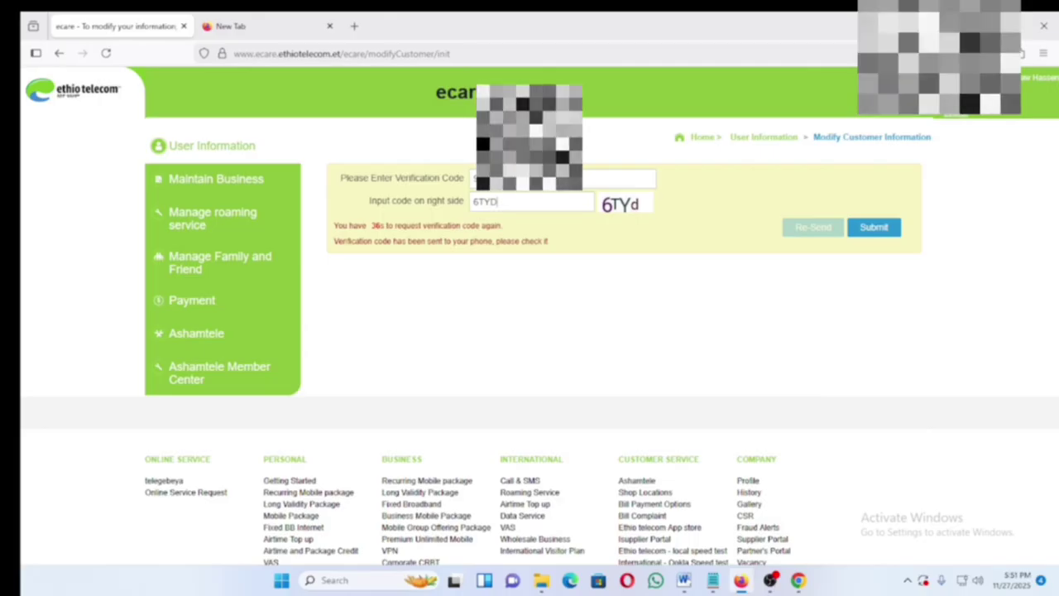
key(BackSpace)
text(d)
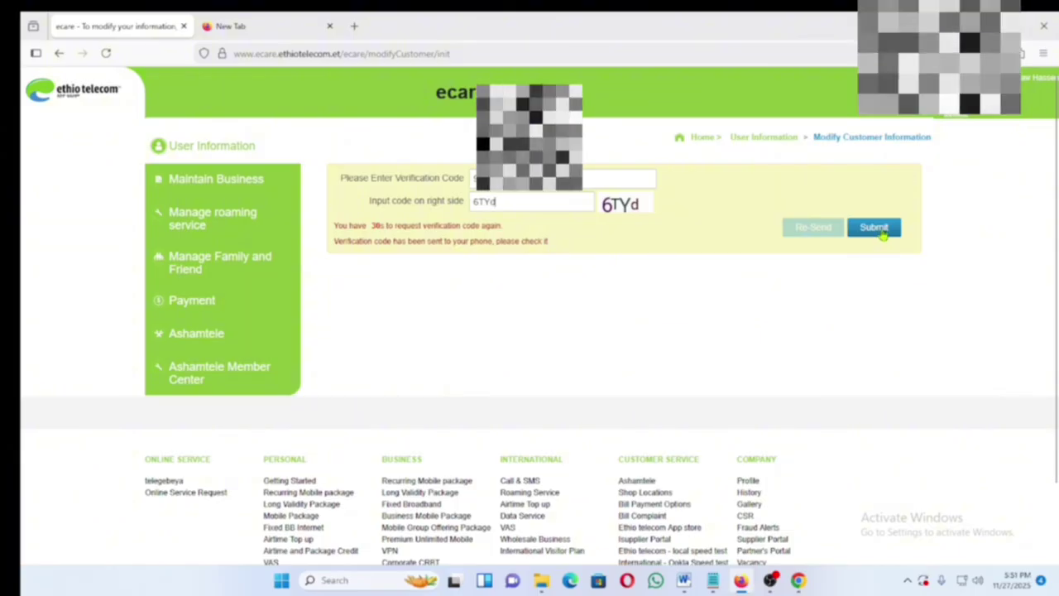
click(882, 233)
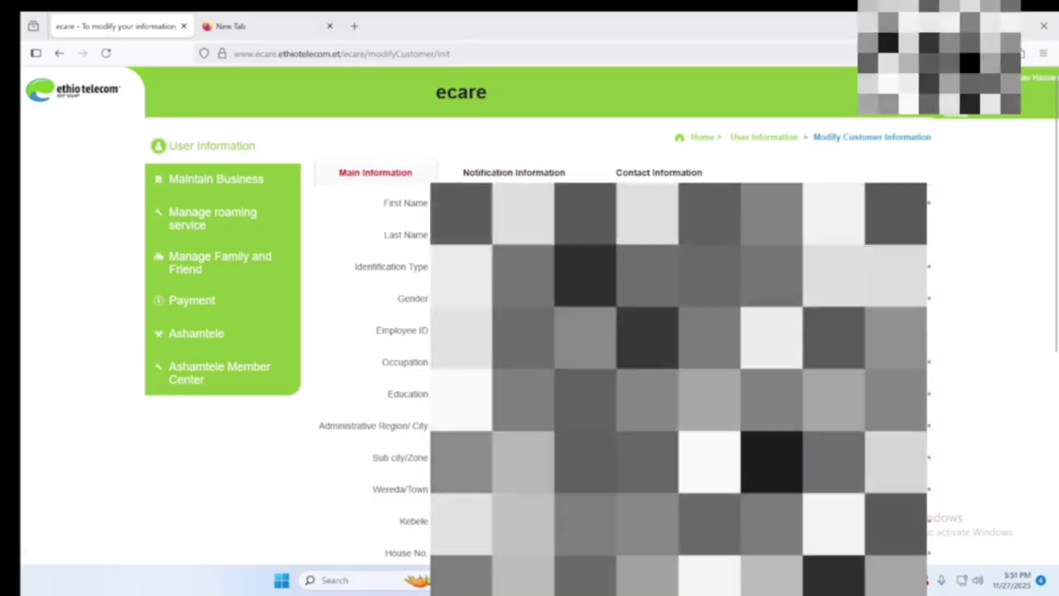
- Review the Main Information fields and submit the form, getting 'Operation is successful'
scroll(530, 331, down, 3)
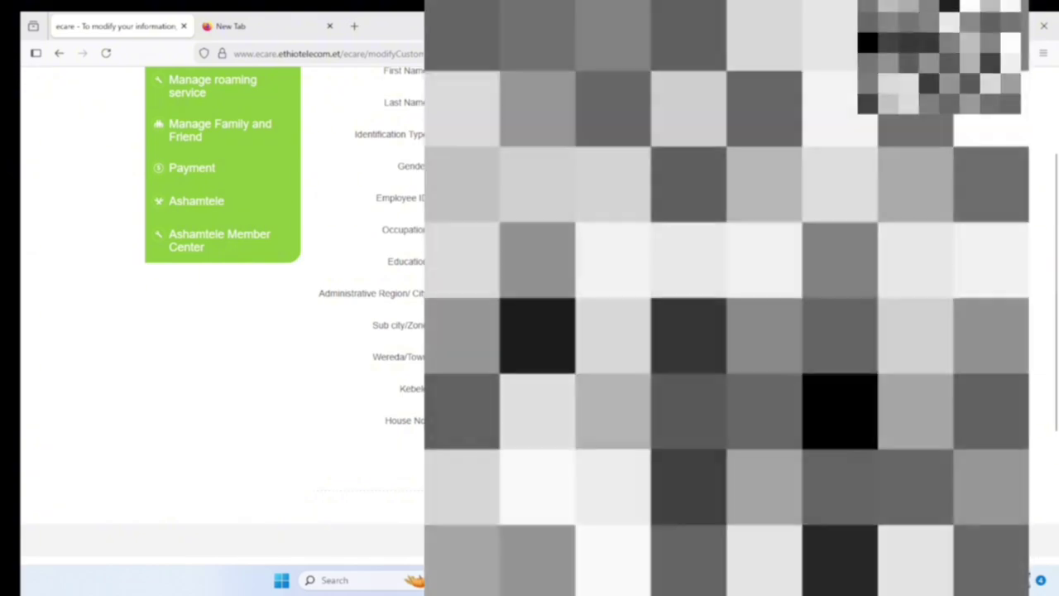
scroll(224, 315, up, 2)
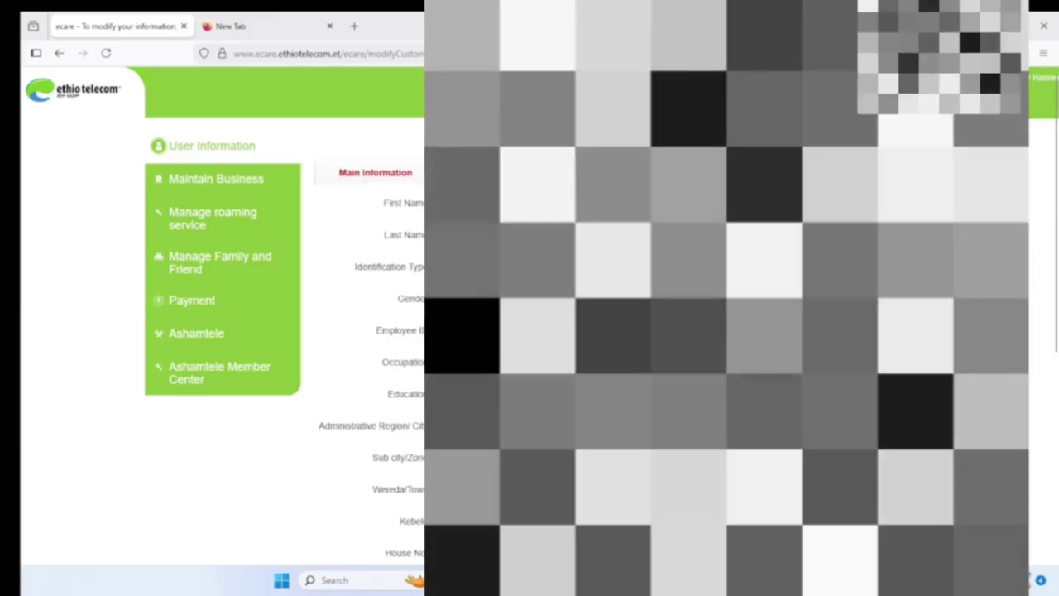
scroll(223, 315, down, 5)
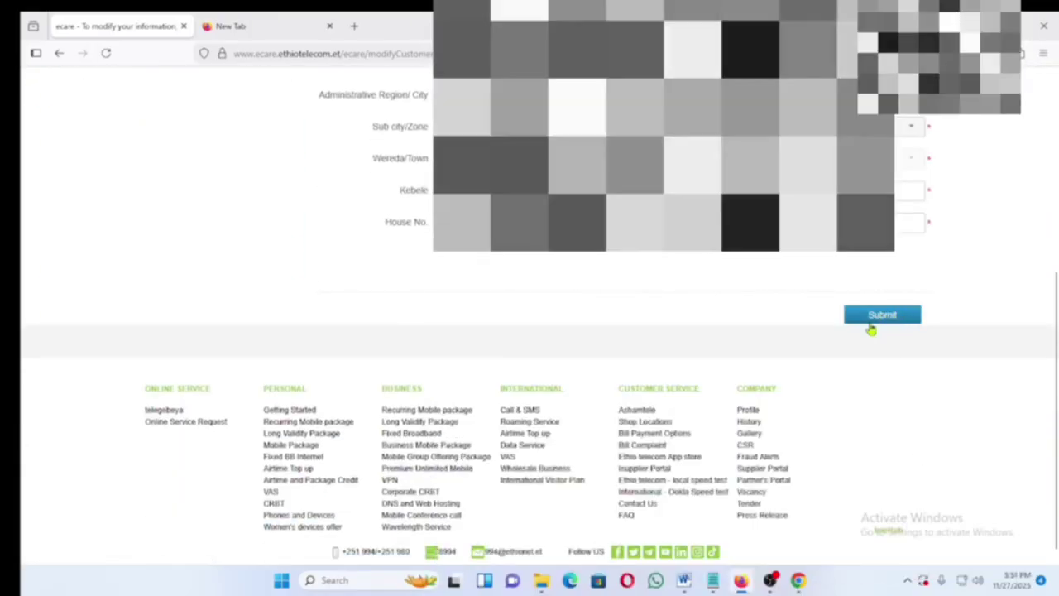
scroll(871, 329, up, 1)
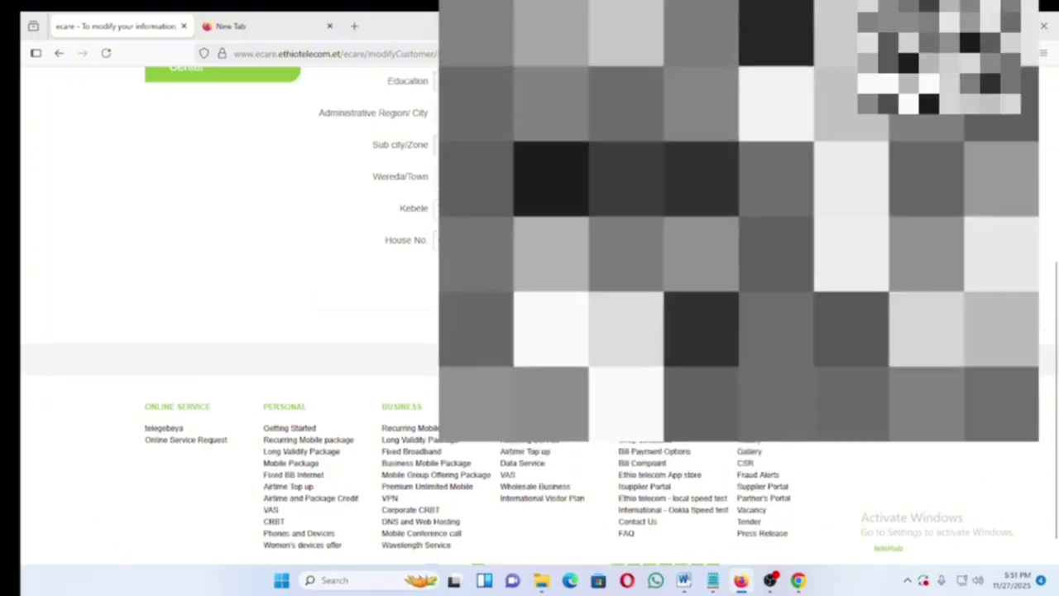
scroll(871, 329, up, 1)
scroll(871, 330, up, 4)
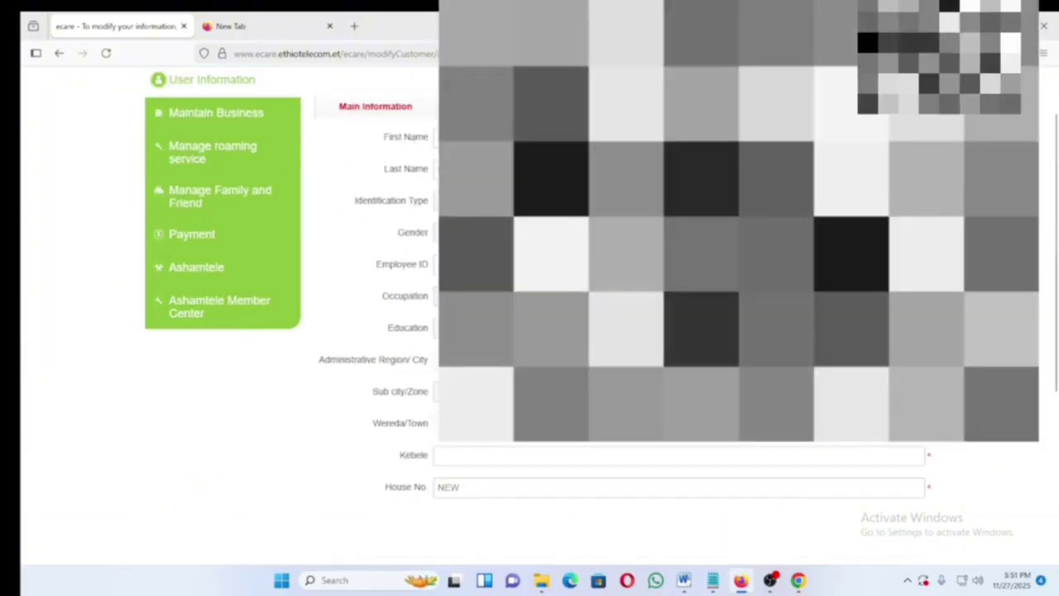
scroll(871, 330, down, 4)
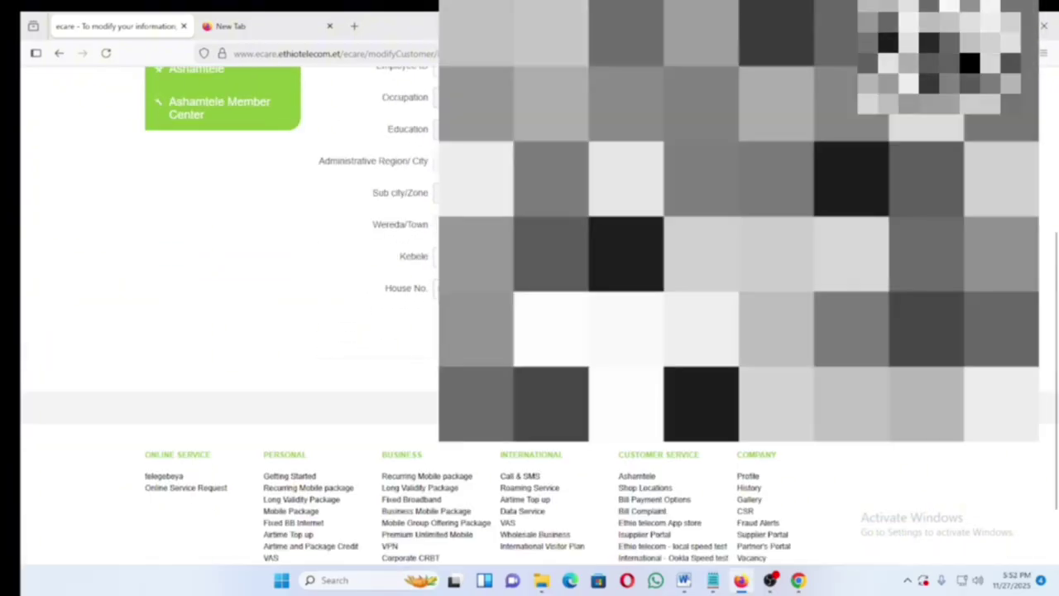
click(902, 329)
scroll(828, 290, up, 2)
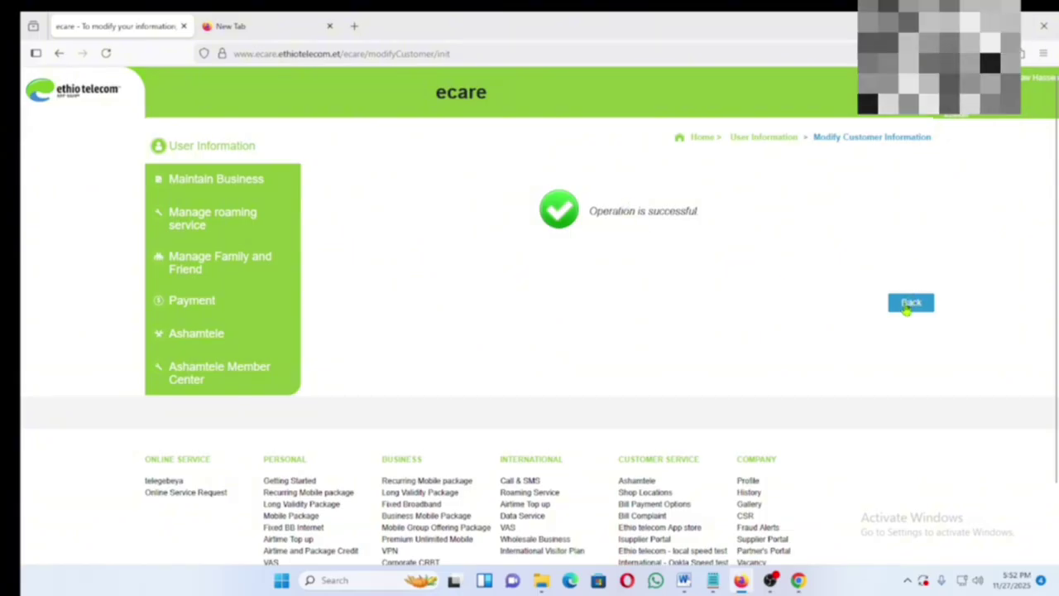
- Leave the success message, re-send the verification code, and browse the User Information cards
click(910, 303)
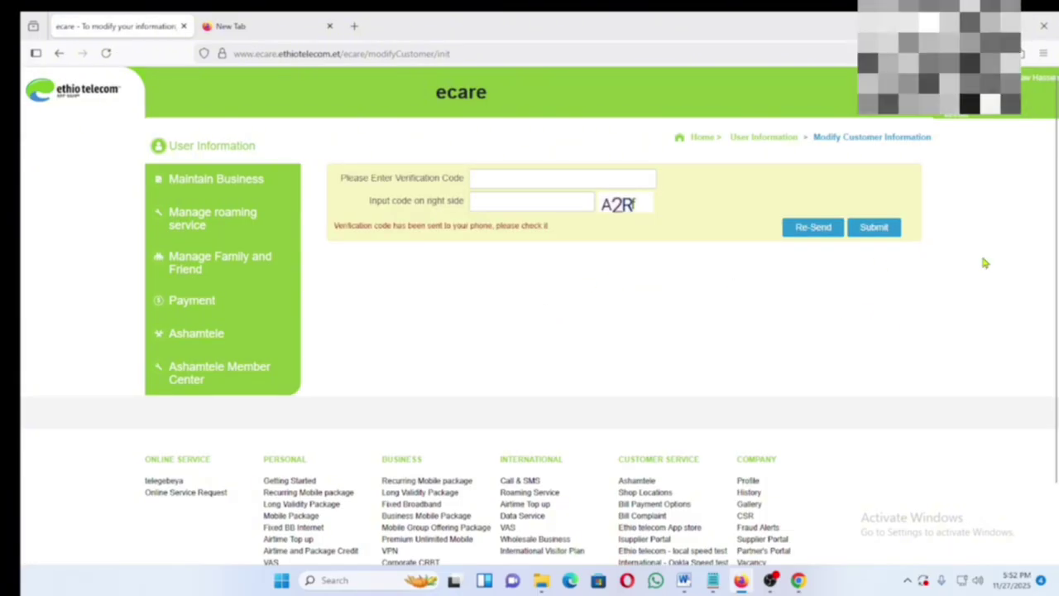
click(806, 228)
click(204, 146)
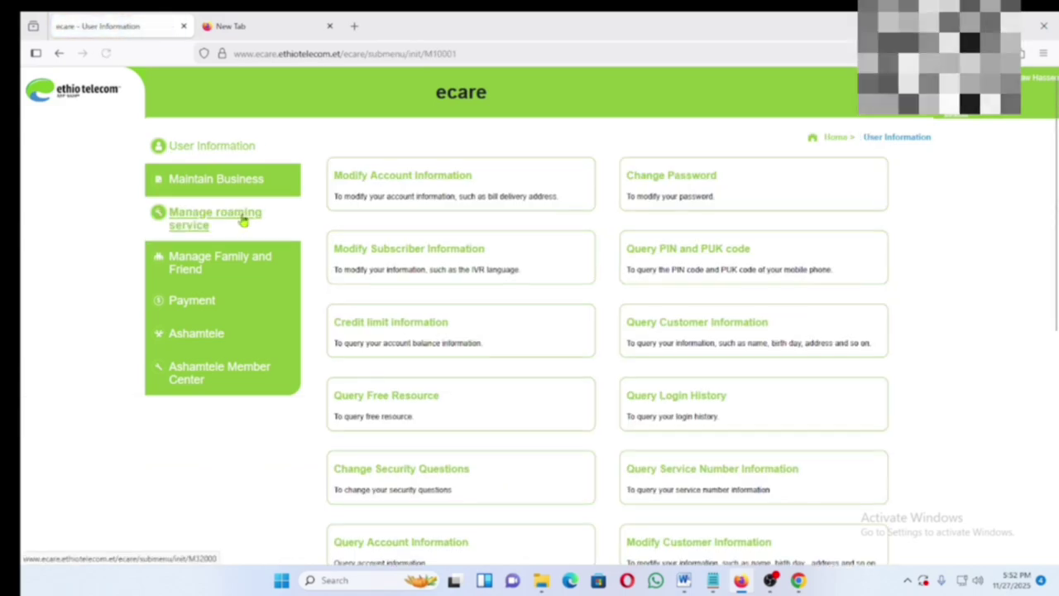
scroll(703, 356, down, 4)
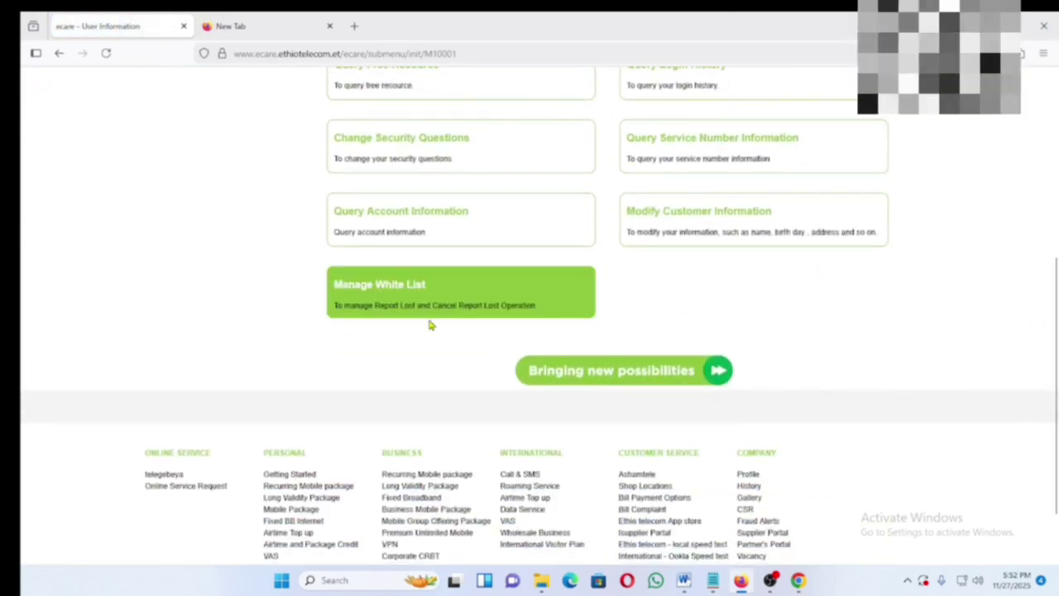
scroll(414, 395, up, 4)
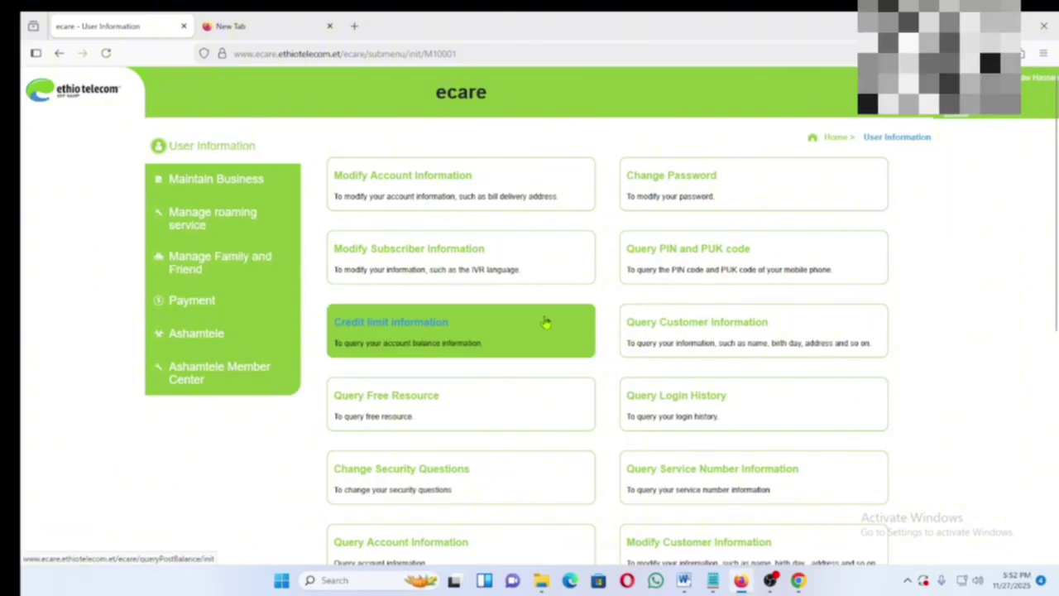
scroll(605, 341, down, 3)
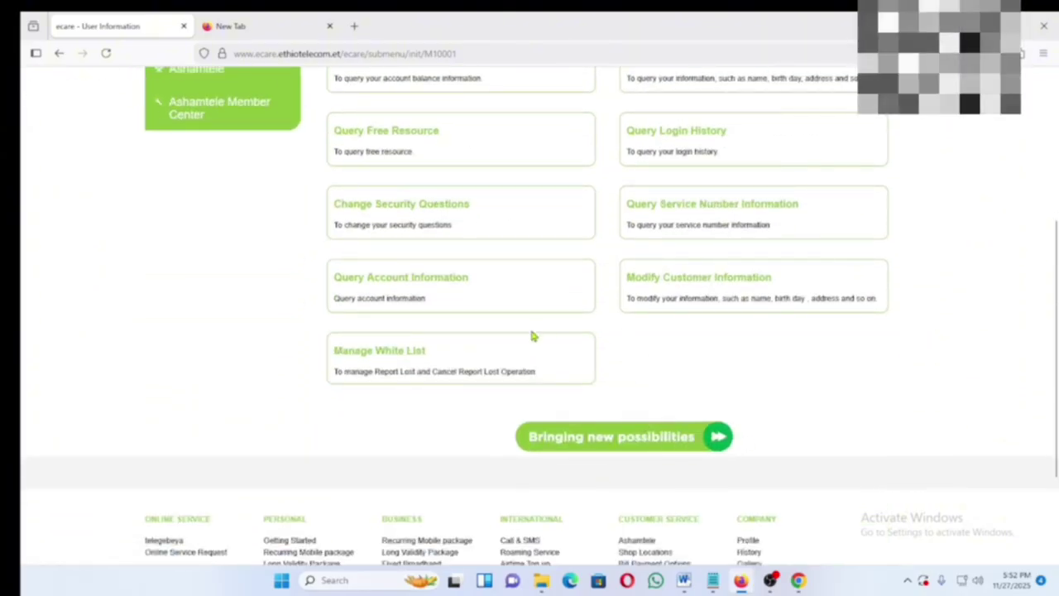
scroll(422, 400, up, 3)
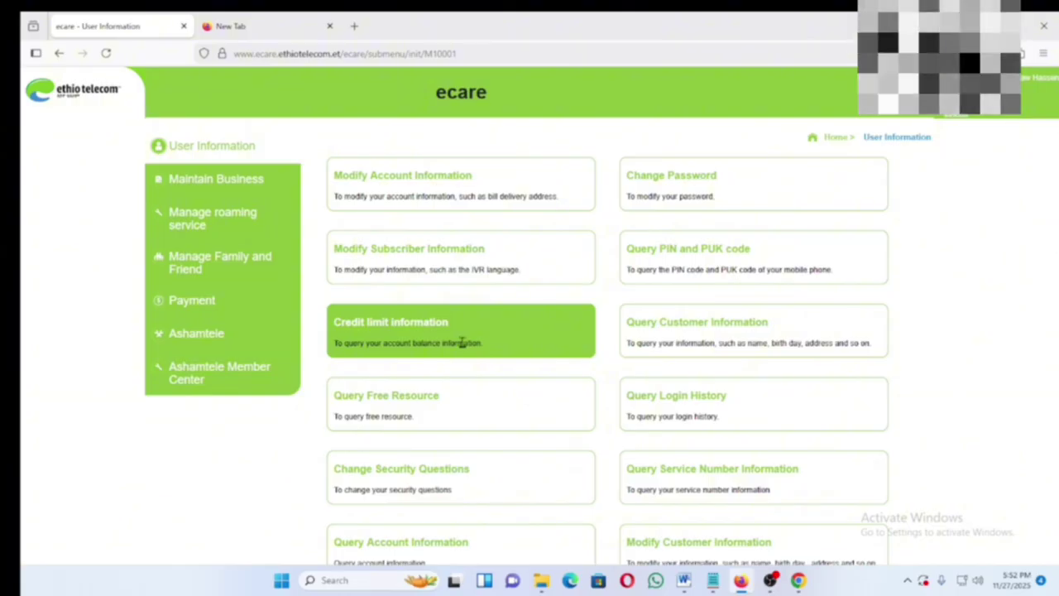
click(218, 189)
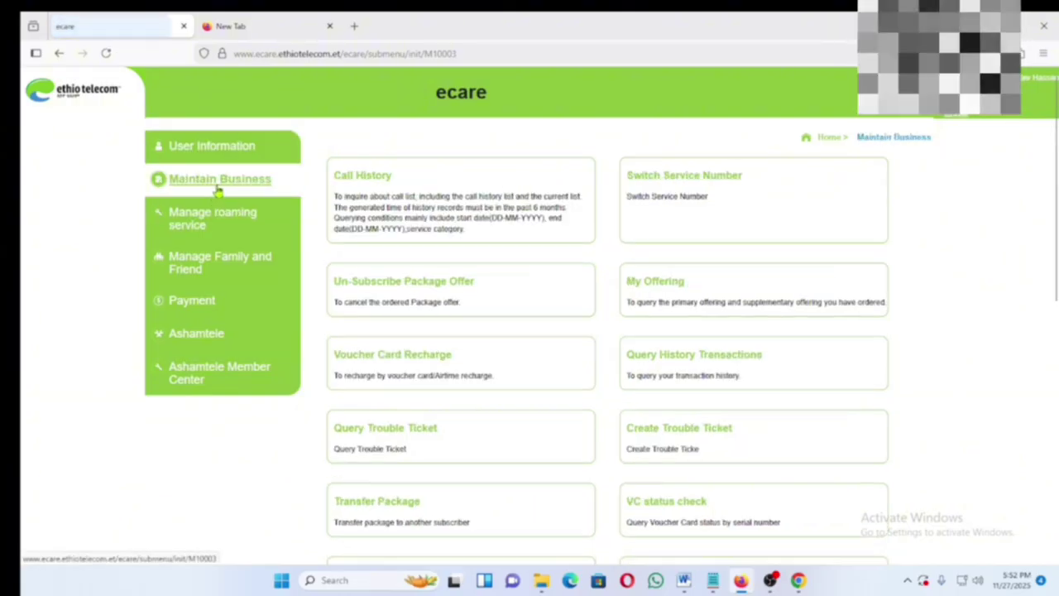
click(207, 145)
click(212, 184)
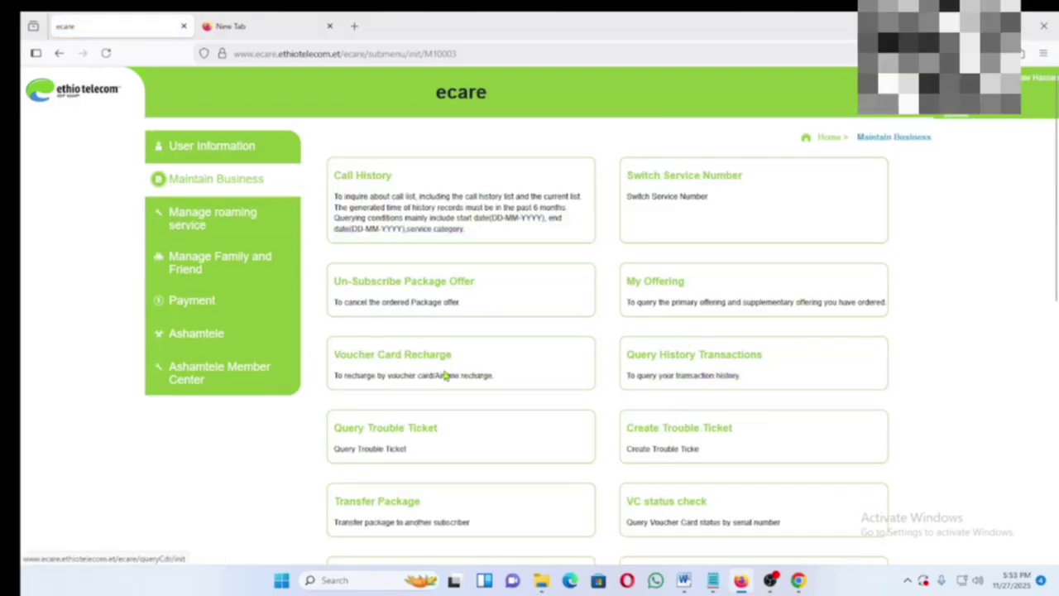
scroll(446, 424, down, 4)
scroll(449, 429, up, 4)
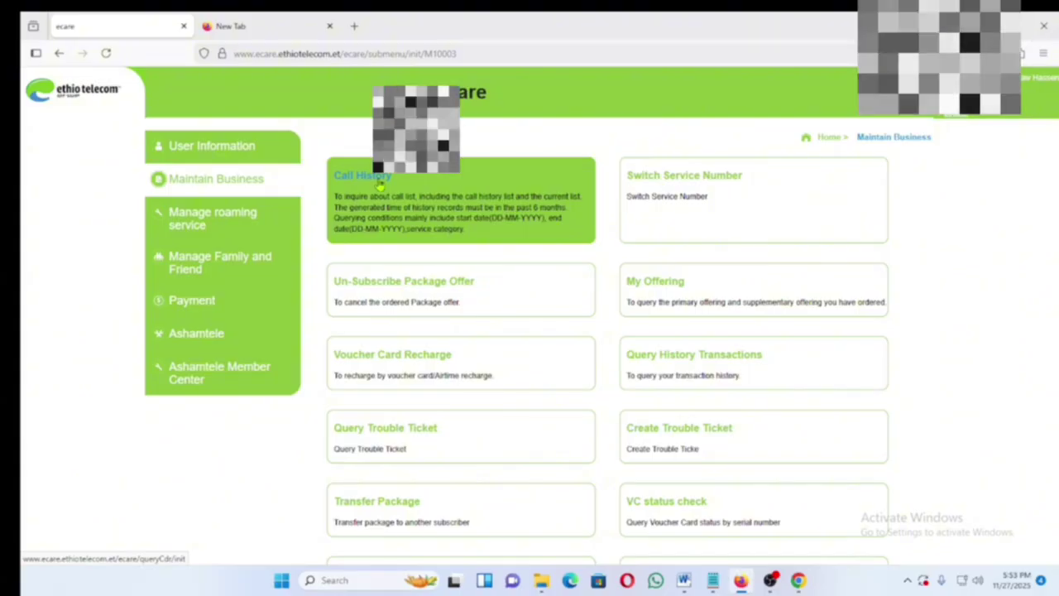
- Query call history for All services from 27-10-2025 to 27-11-2025, keeping the default filters
click(380, 183)
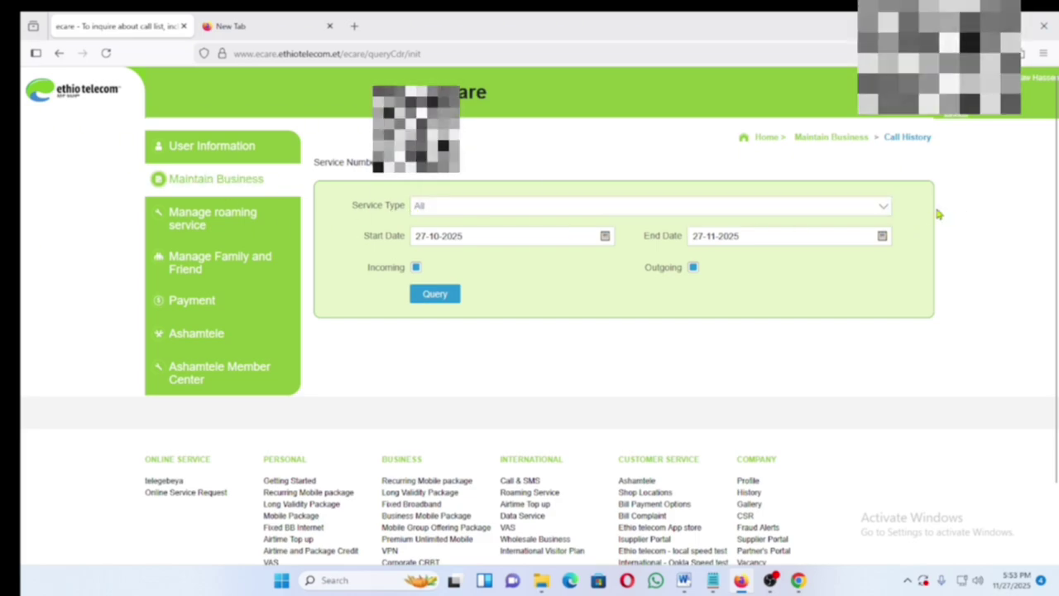
click(884, 209)
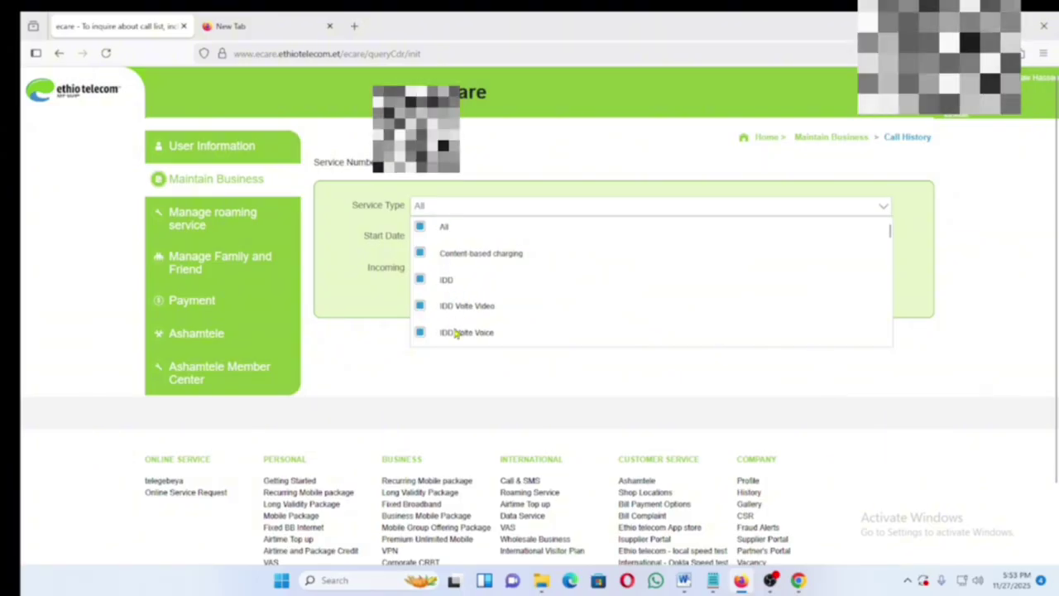
click(442, 210)
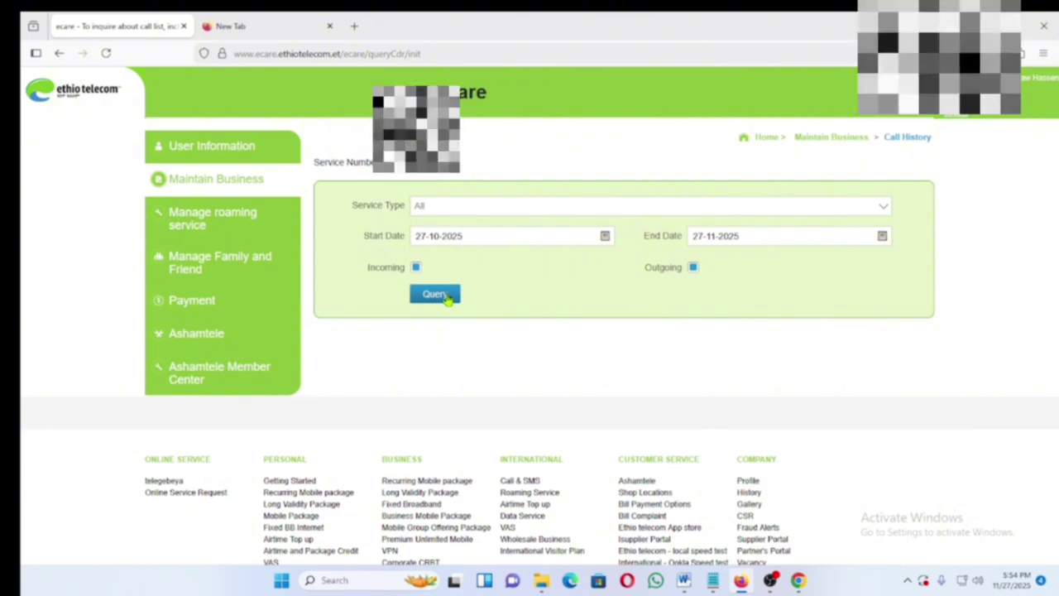
click(605, 237)
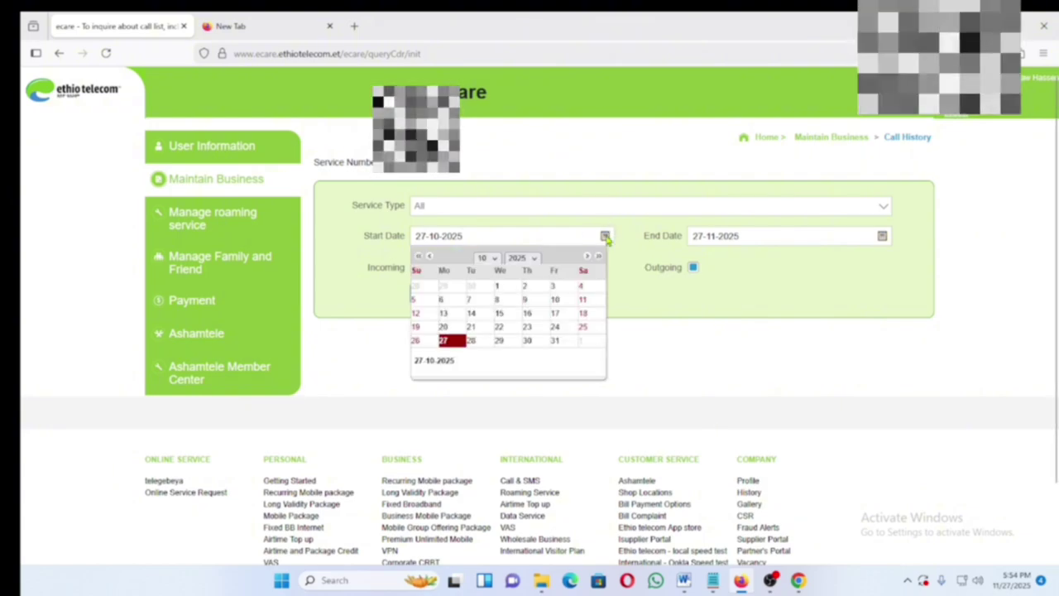
click(401, 238)
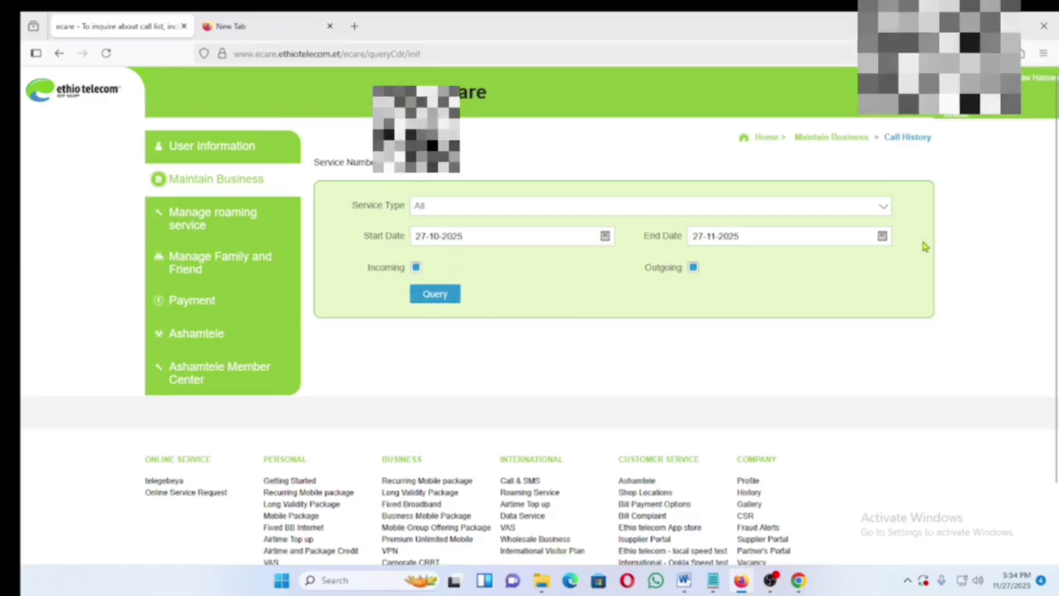
click(436, 296)
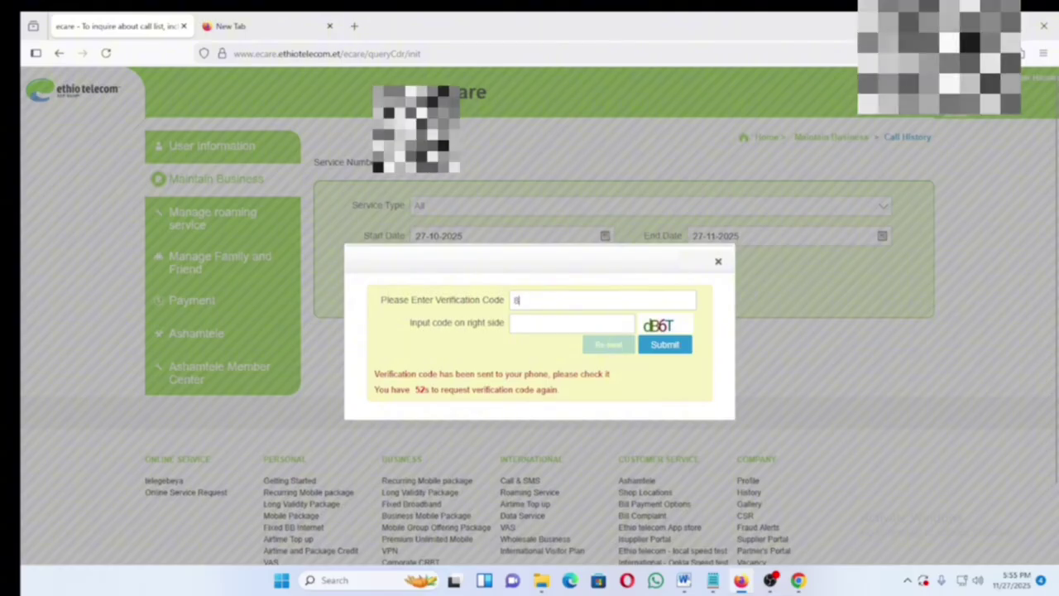
- Enter the texted verification code and the on-screen check code, then submit them
text(4)
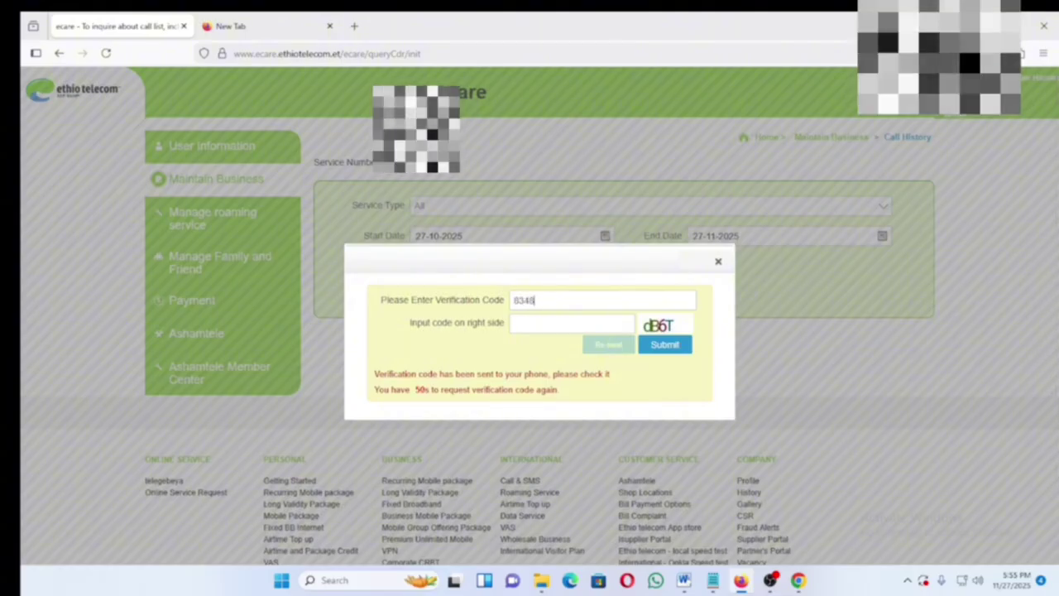
text(8)
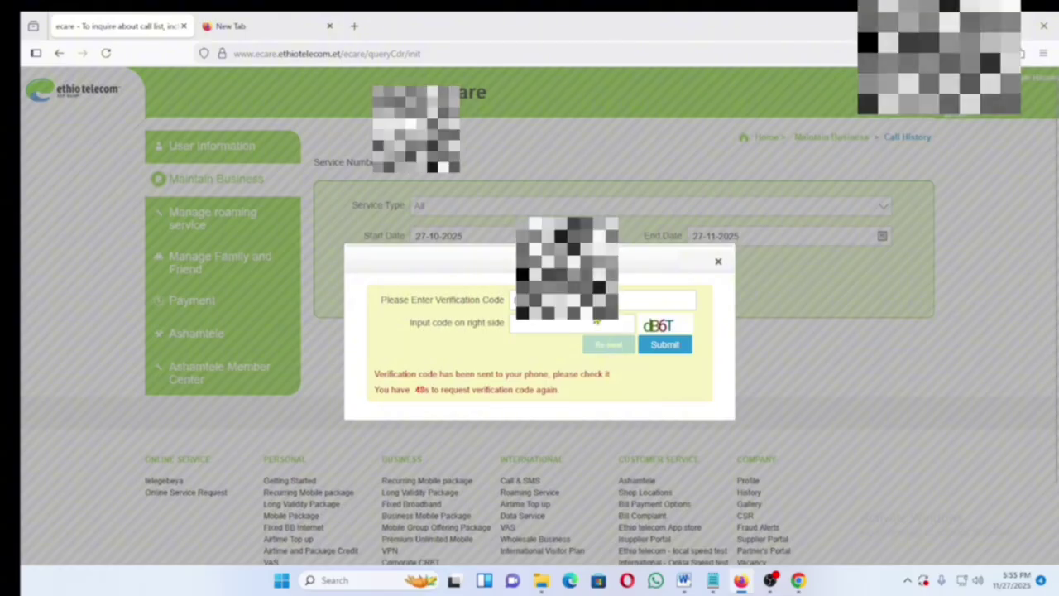
click(540, 326)
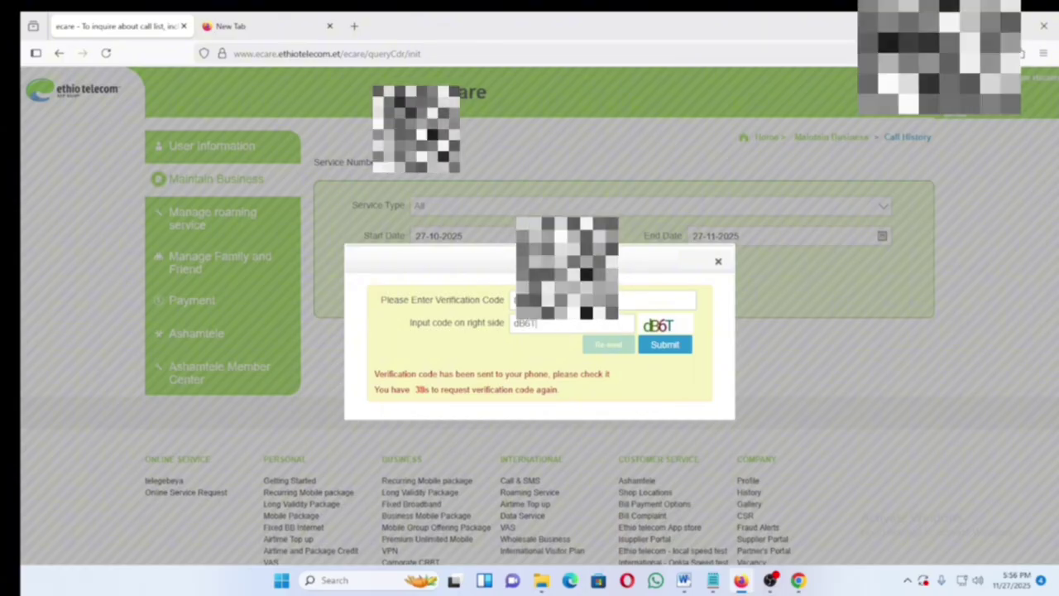
click(668, 350)
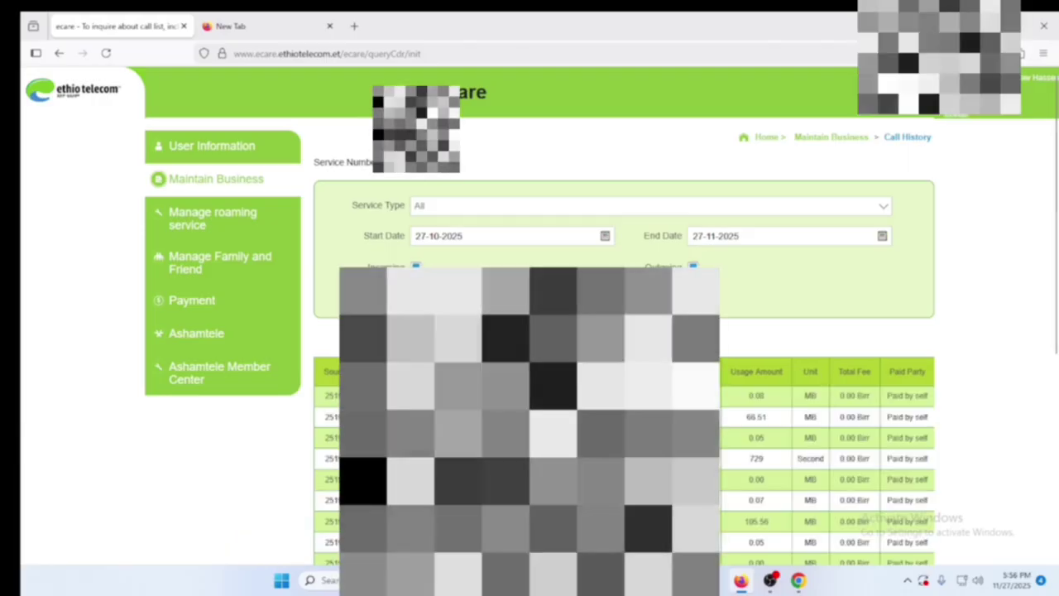
- Show more rows per page in the usage records table, reducing it from 135 to 27 pages
scroll(544, 497, down, 1)
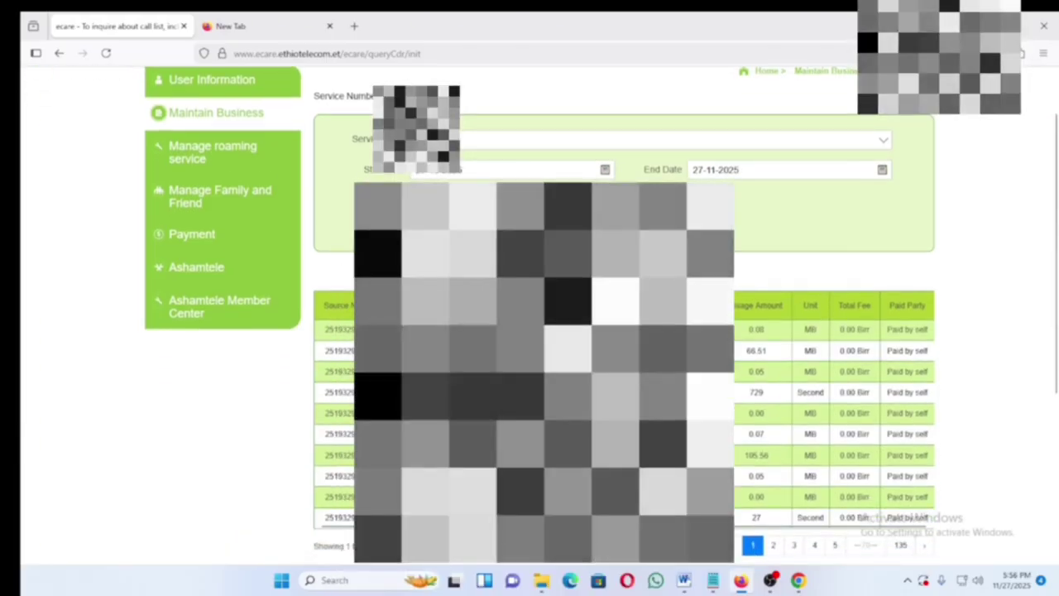
scroll(544, 331, down, 1)
scroll(544, 331, down, 1)
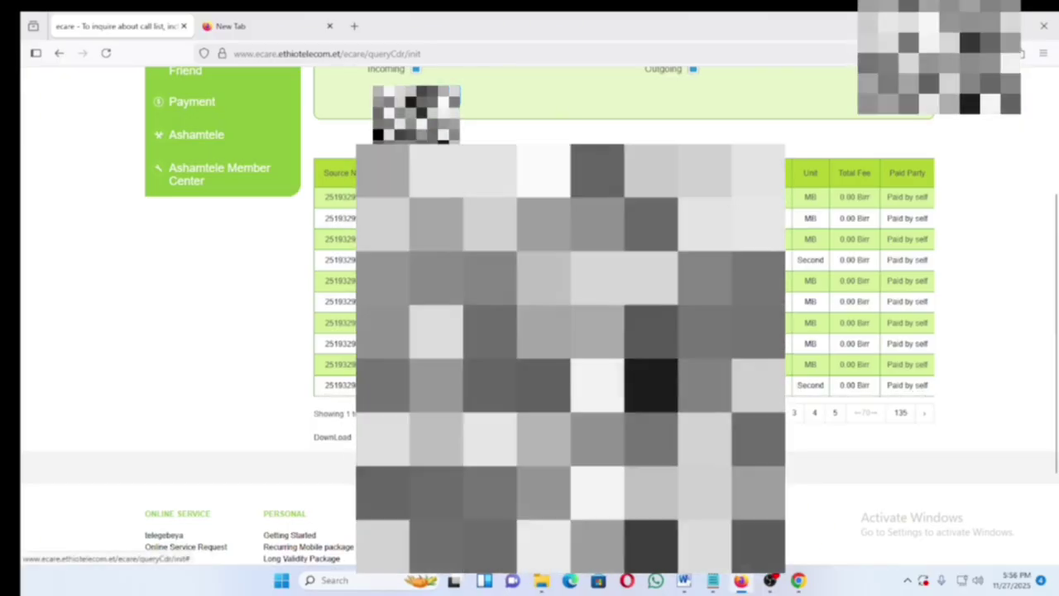
click(435, 367)
scroll(629, 331, down, 1)
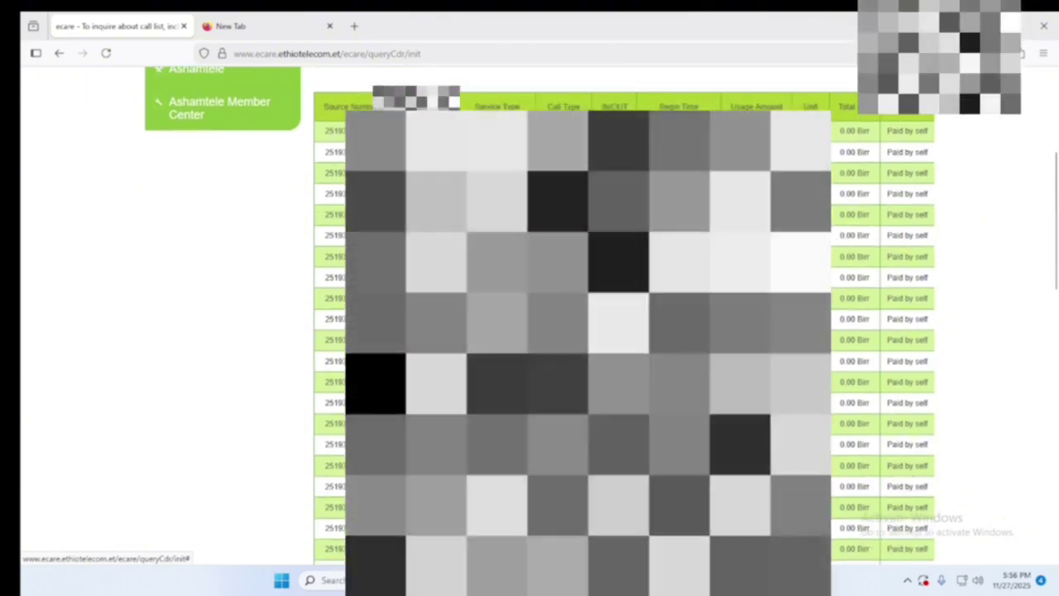
scroll(629, 331, up, 2)
scroll(629, 331, down, 2)
scroll(629, 330, down, 4)
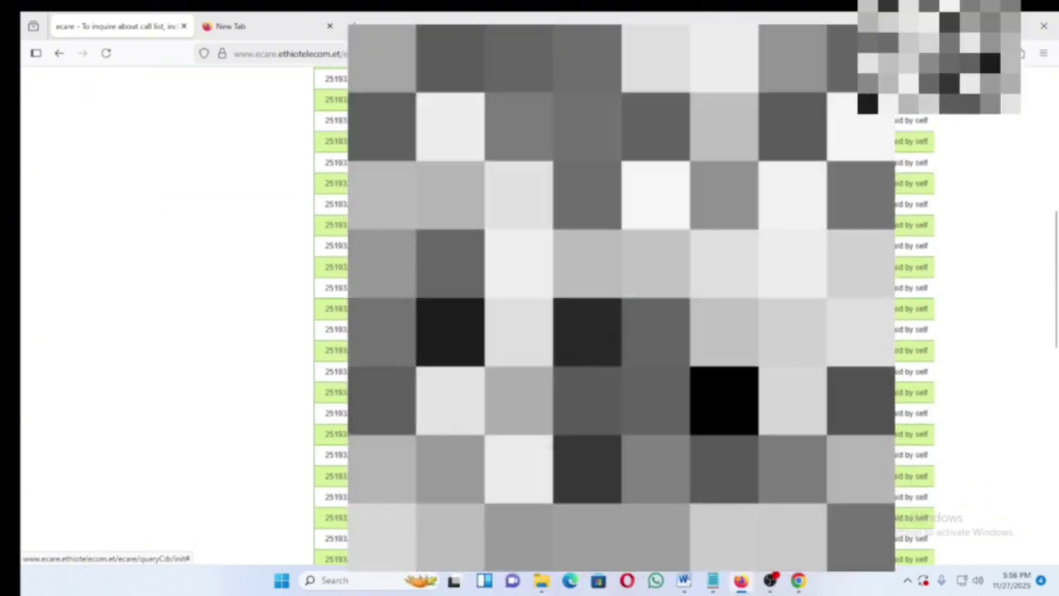
scroll(629, 331, up, 5)
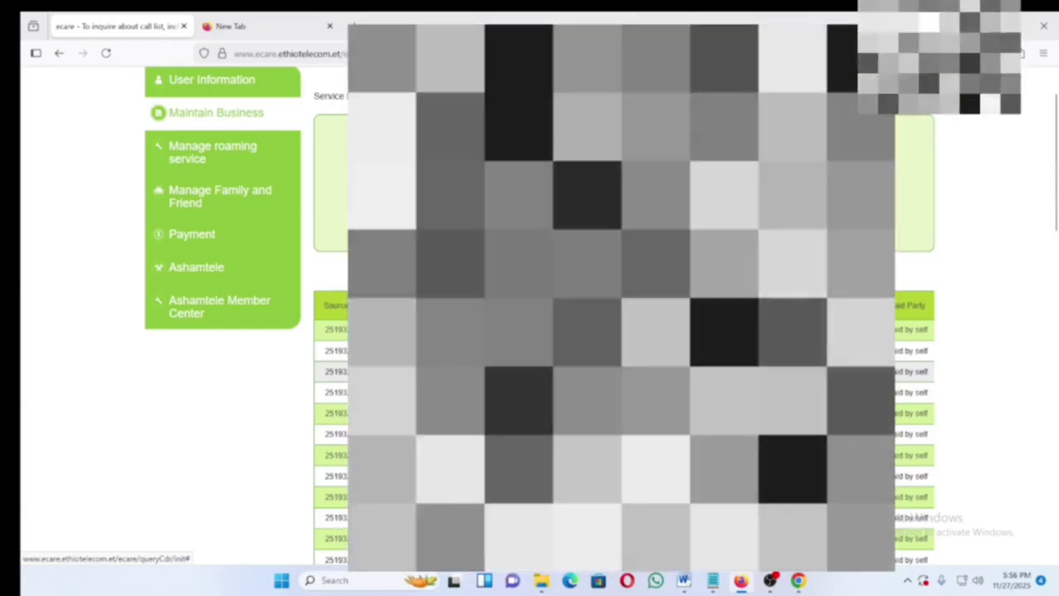
scroll(629, 331, down, 2)
scroll(629, 331, down, 1)
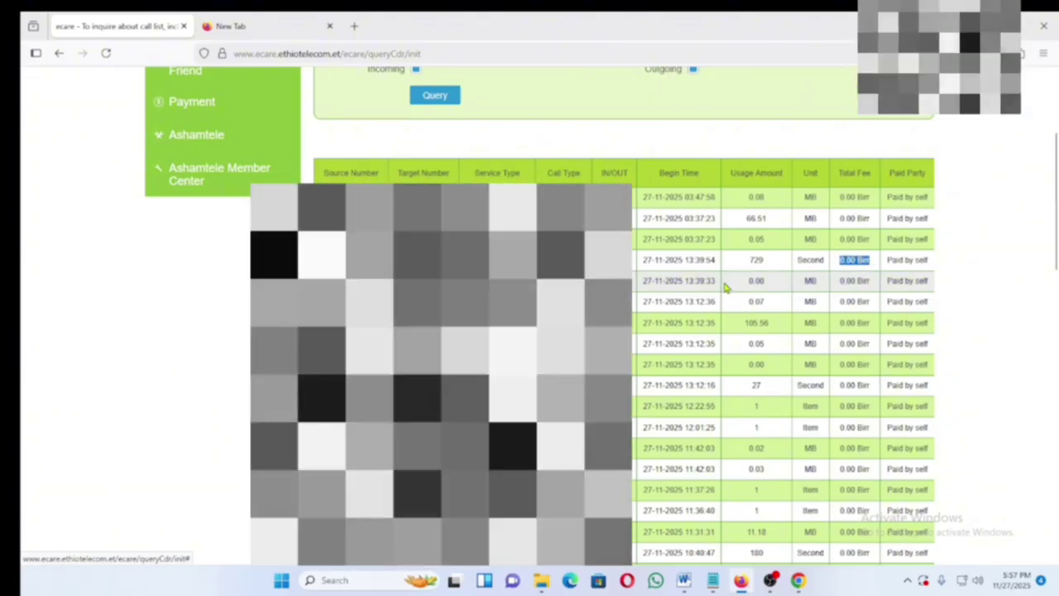
- Highlight the 729 usage amount and the 0.00 Birr total fees in the records
double_click(755, 260)
drag(752, 261, 748, 265)
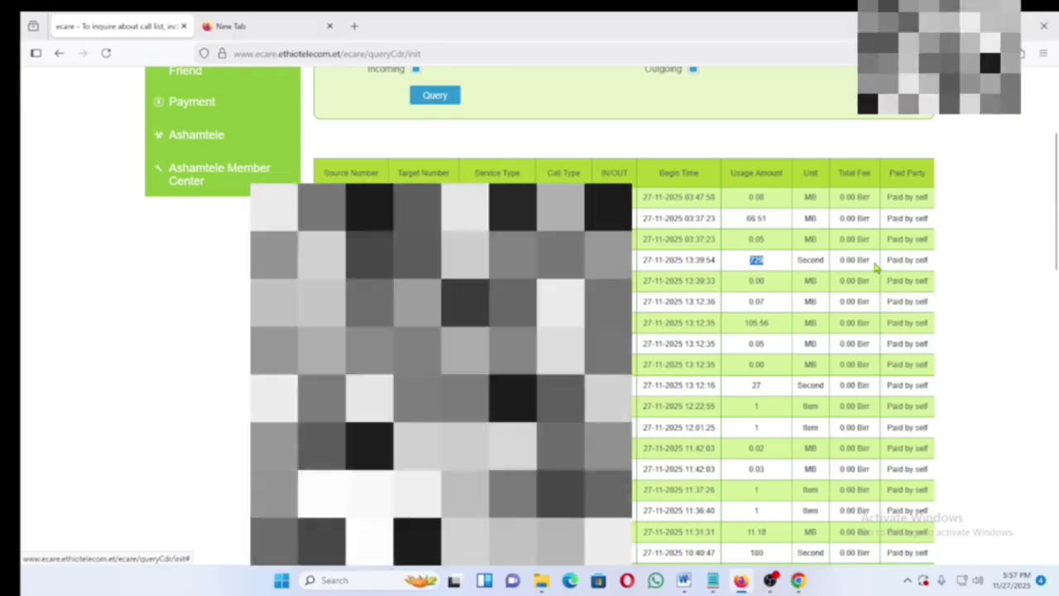
drag(871, 261, 841, 261)
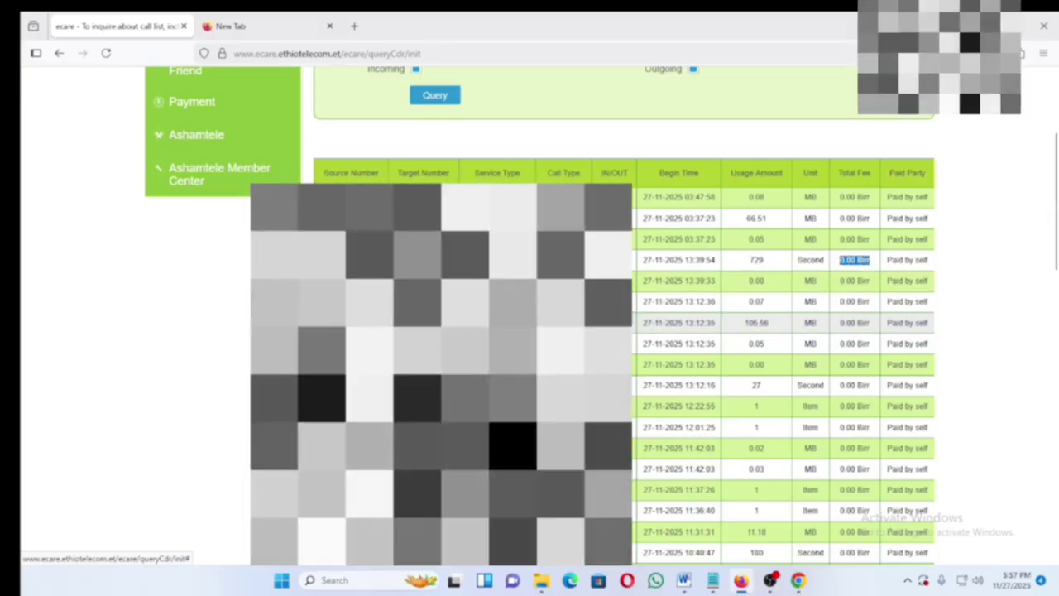
scroll(729, 313, down, 2)
scroll(729, 312, down, 2)
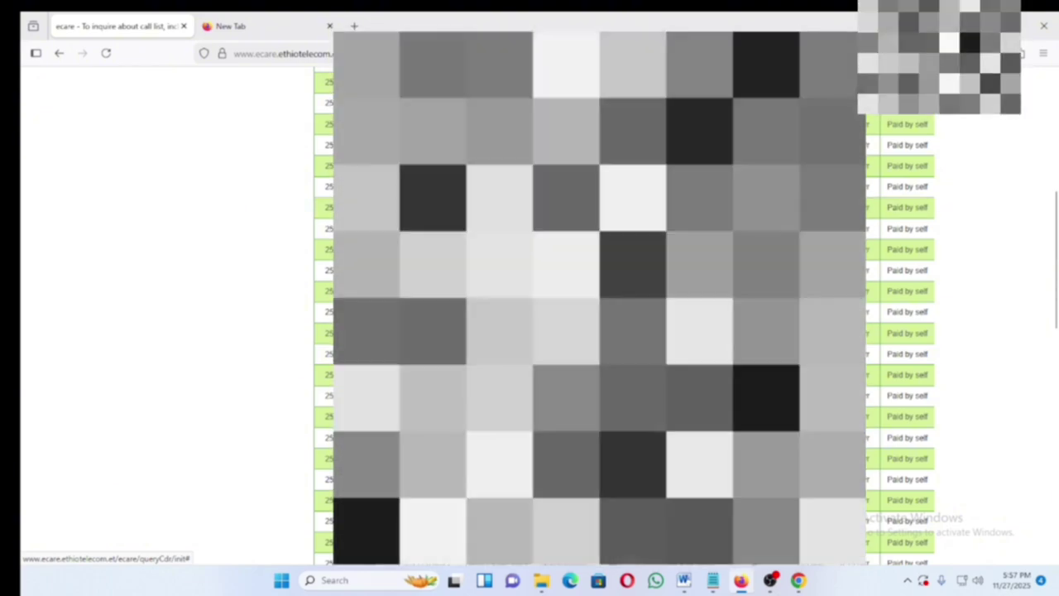
scroll(629, 314, up, 5)
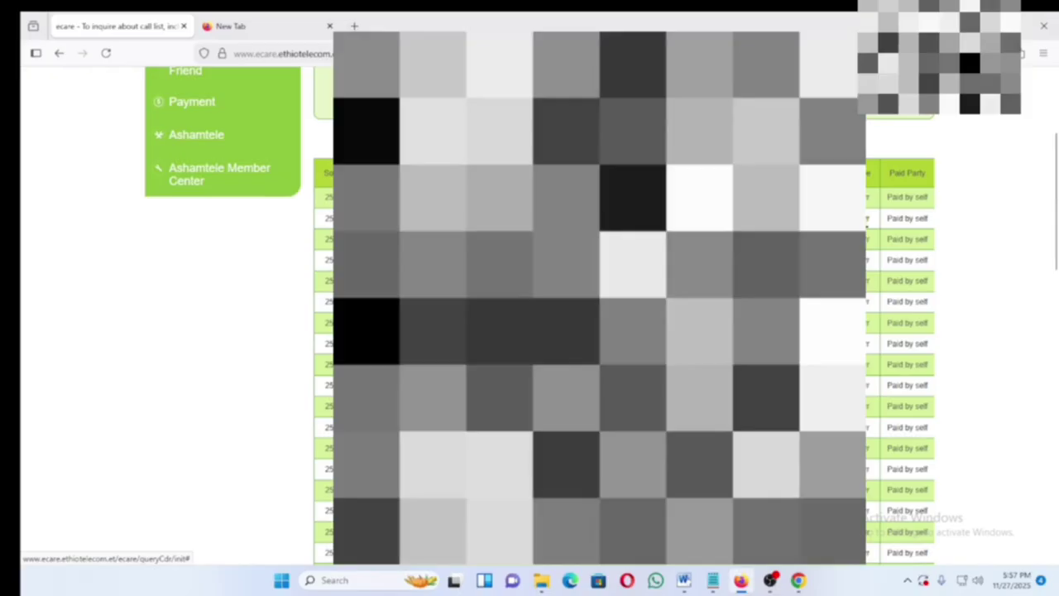
drag(839, 218, 865, 218)
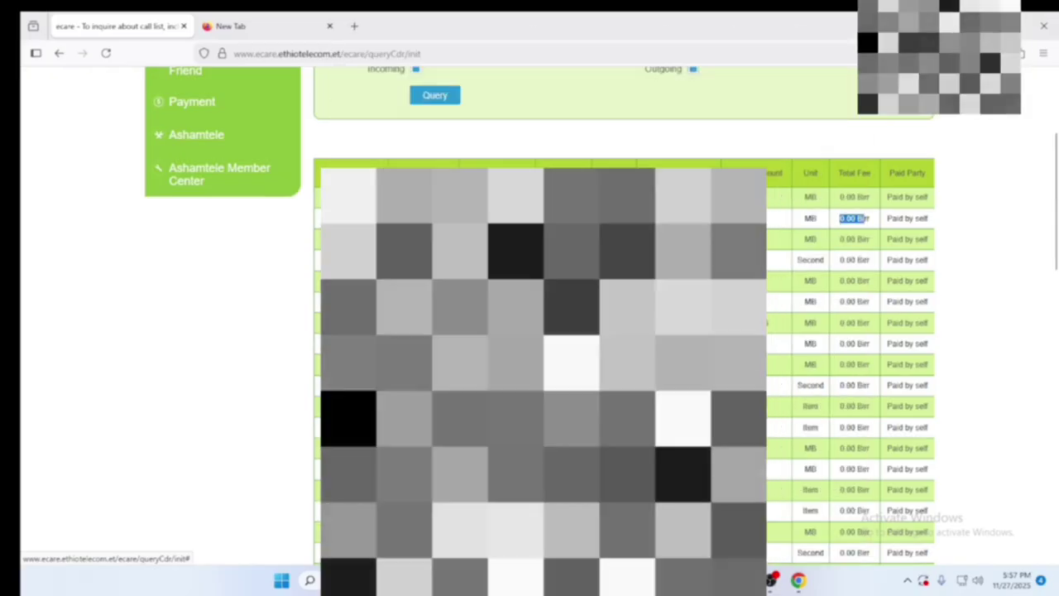
scroll(629, 331, down, 5)
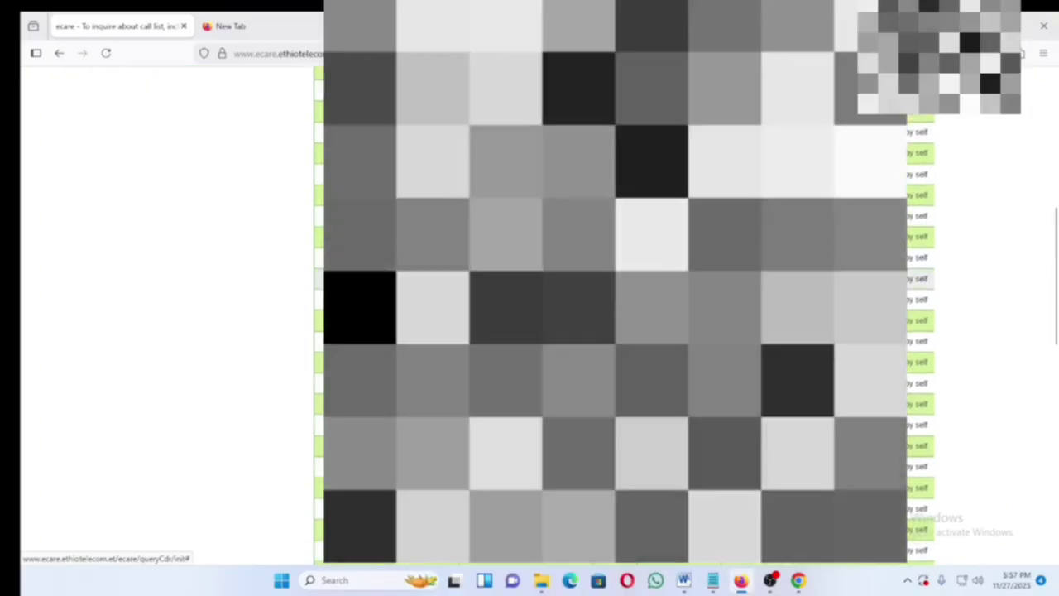
scroll(629, 330, down, 3)
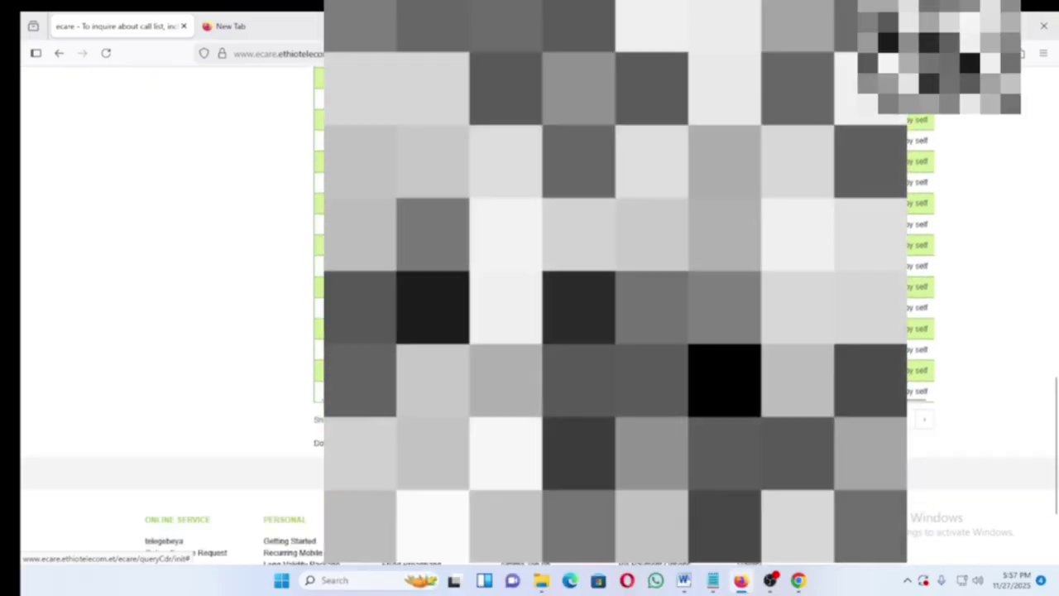
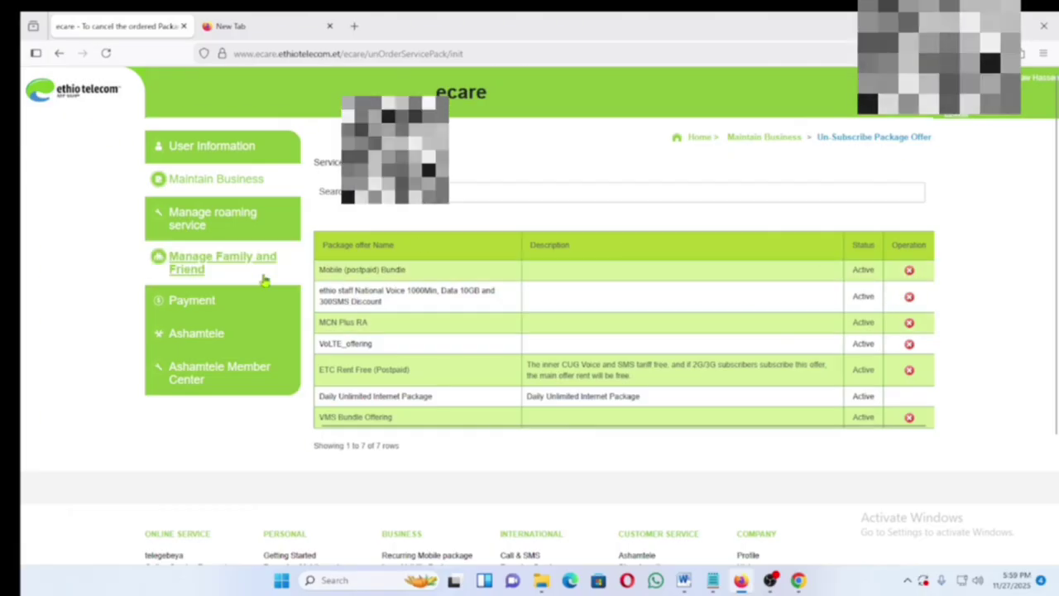
- Open the Voucher Card Recharge form from the Maintain Business service list
click(245, 180)
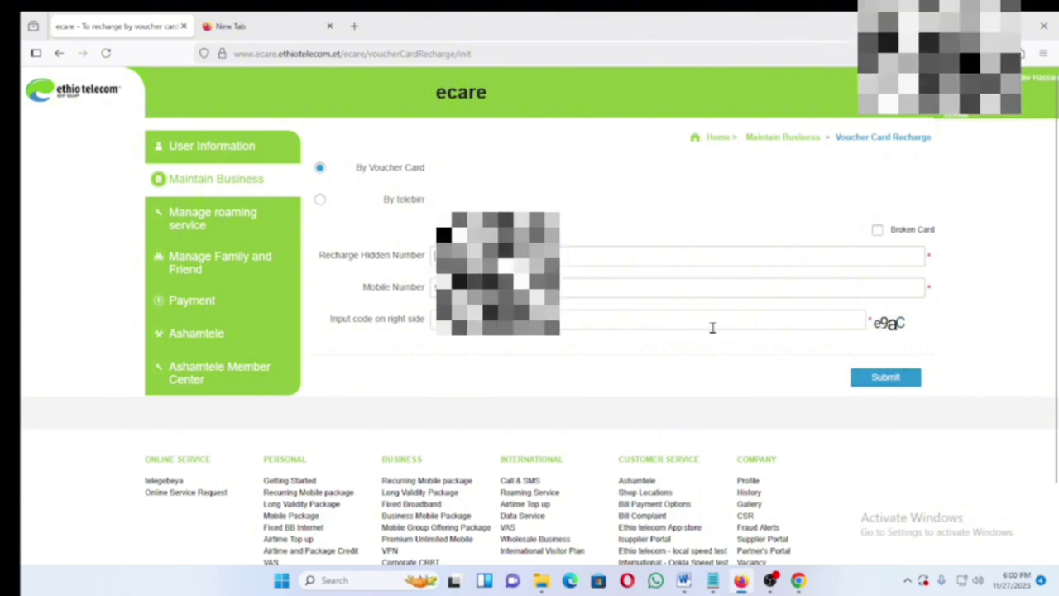
- Choose By telebirr as the recharge method and place the cursor in the image code field
click(320, 200)
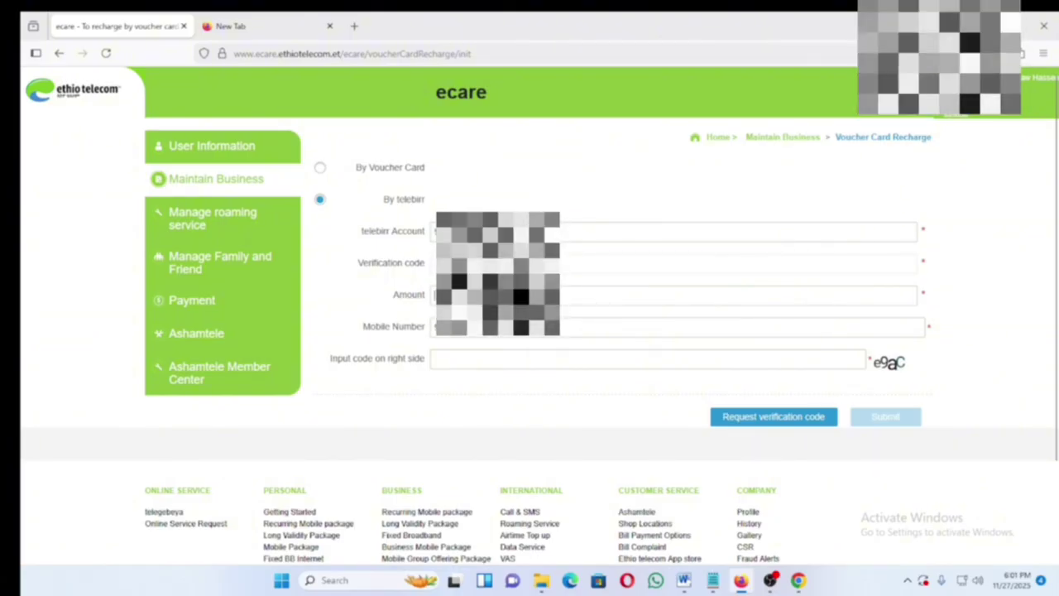
click(471, 360)
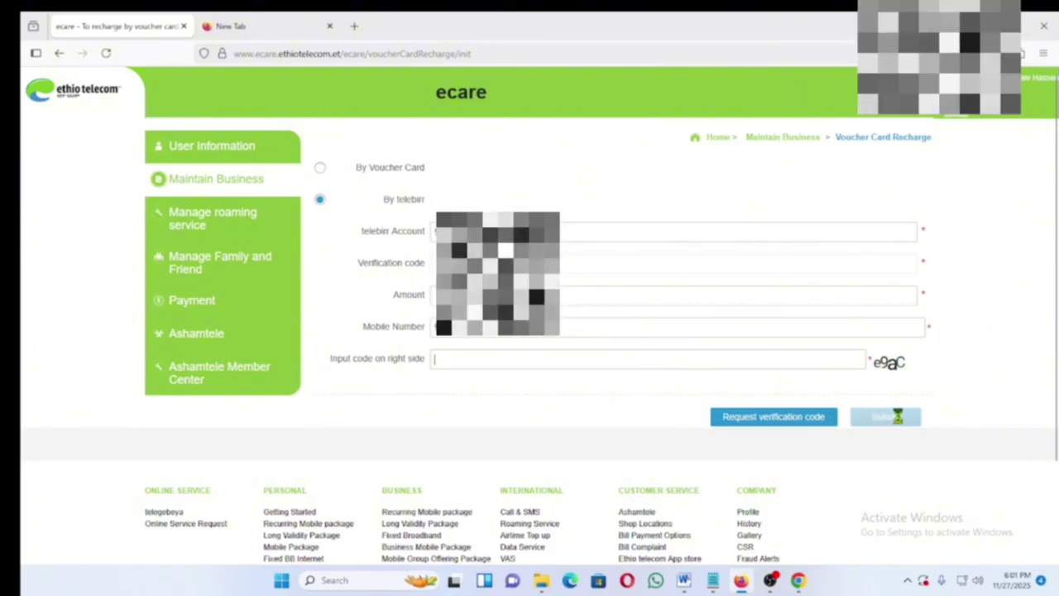
- Open the Query Trouble Ticket page from the Maintain Business service cards
click(218, 180)
scroll(447, 364, down, 1)
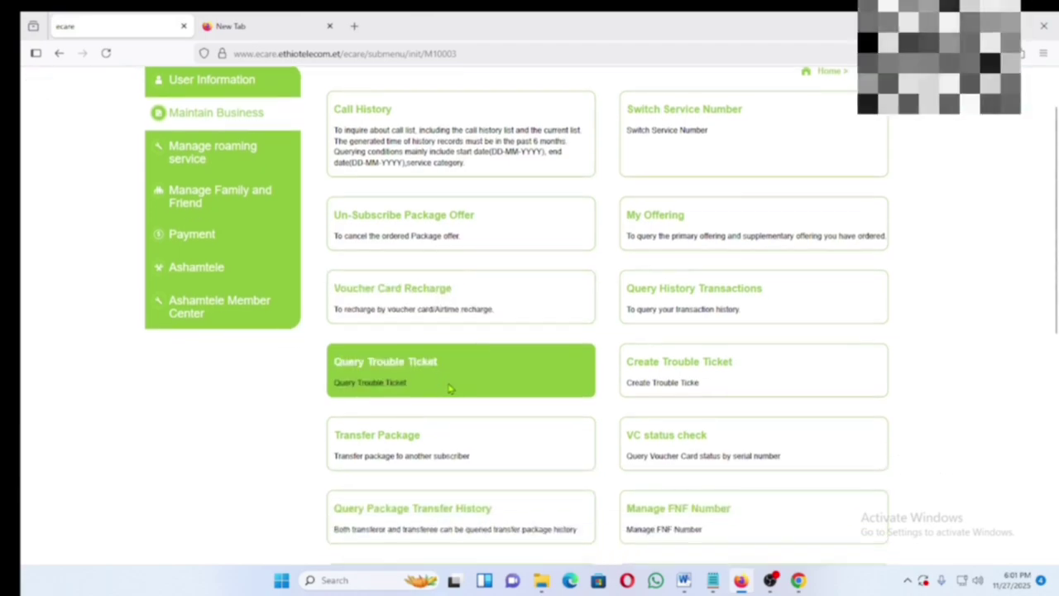
scroll(450, 387, down, 1)
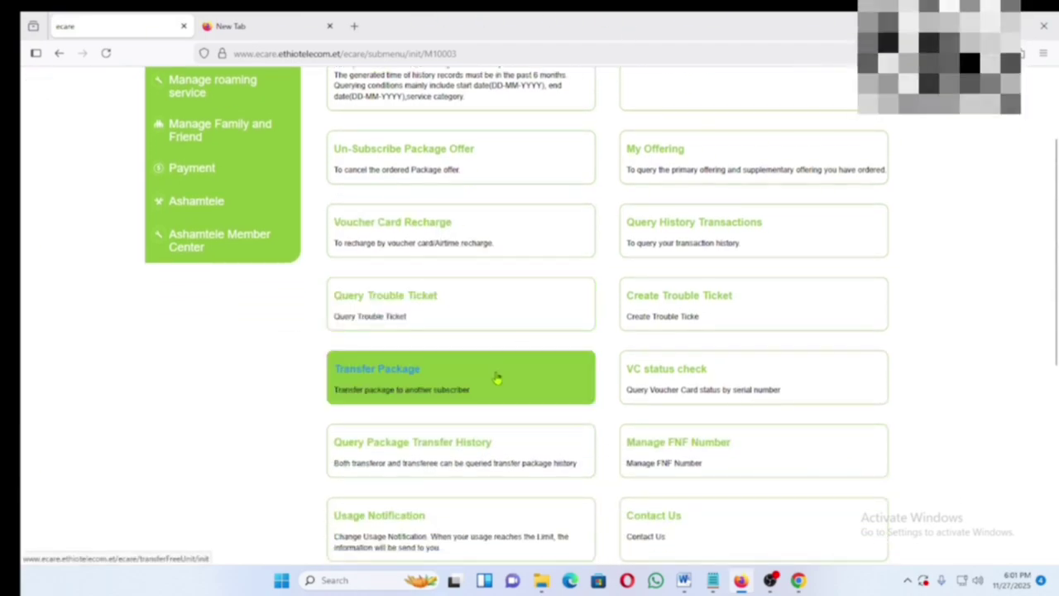
scroll(401, 258, up, 2)
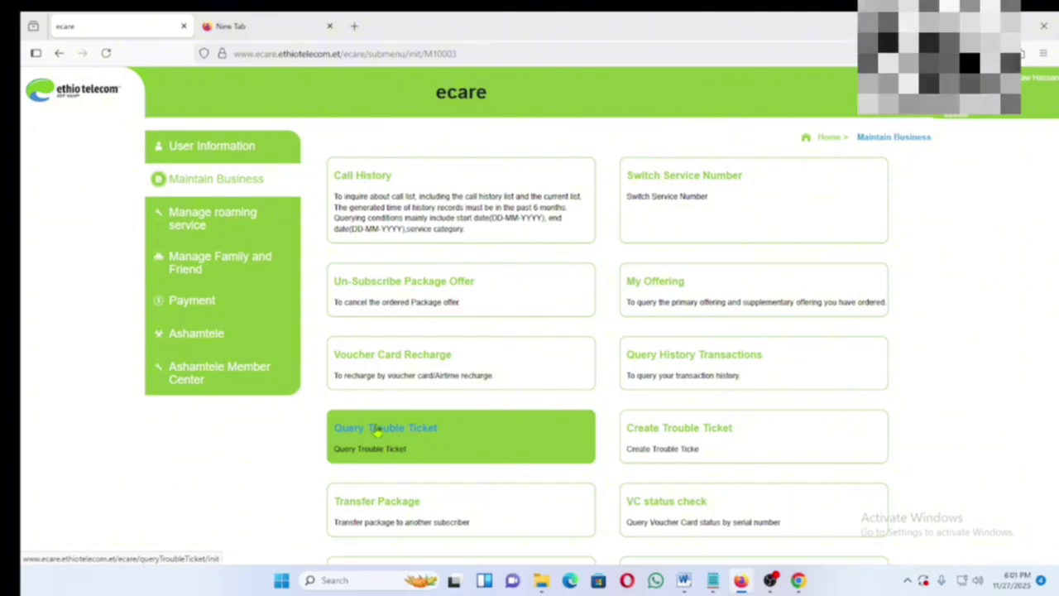
click(377, 429)
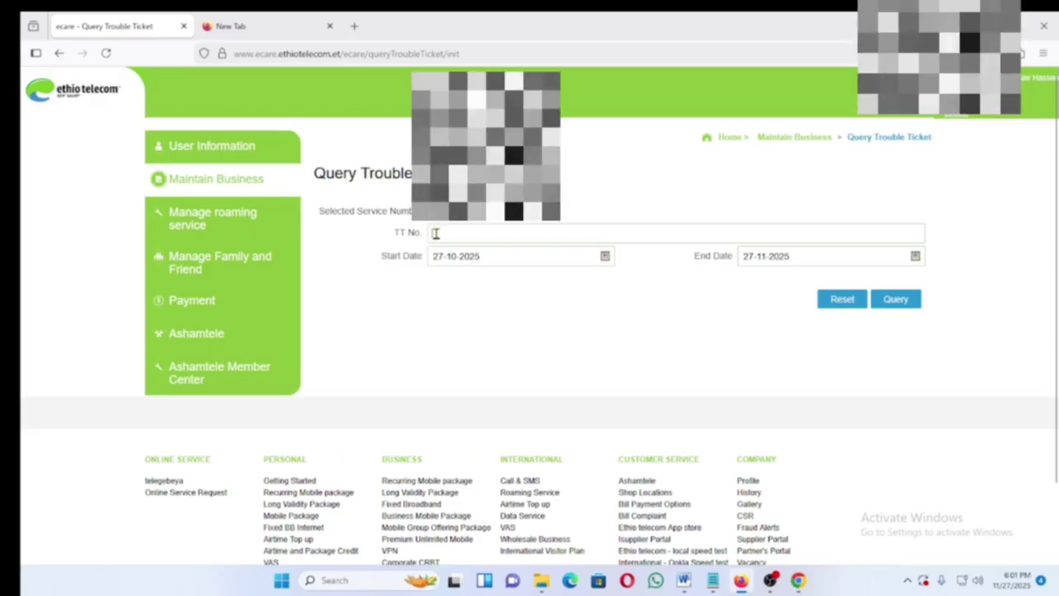
- Reopen the Query Trouble Ticket page through Maintain Business
click(436, 233)
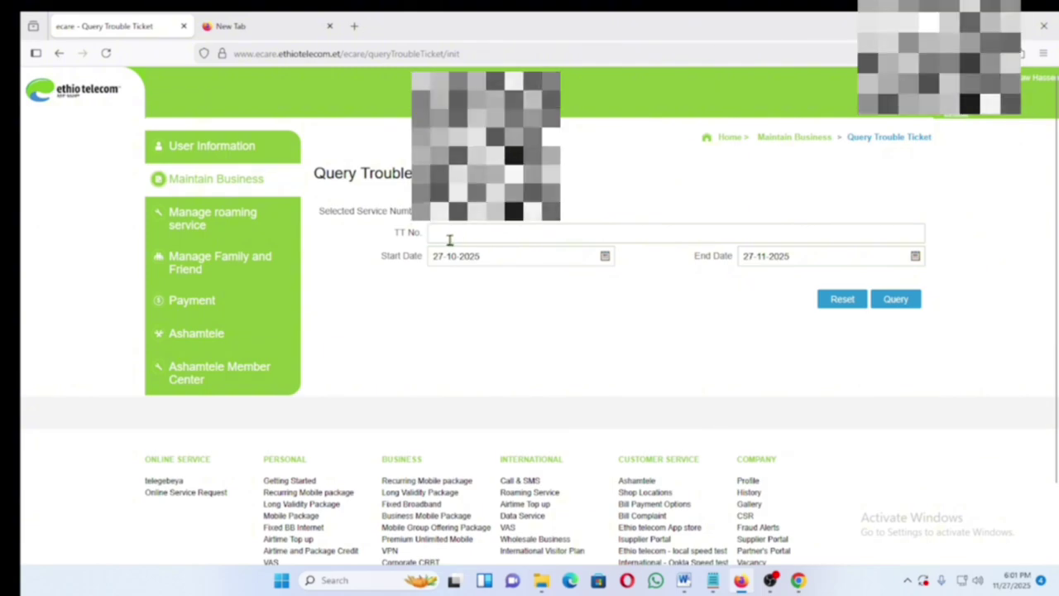
click(203, 180)
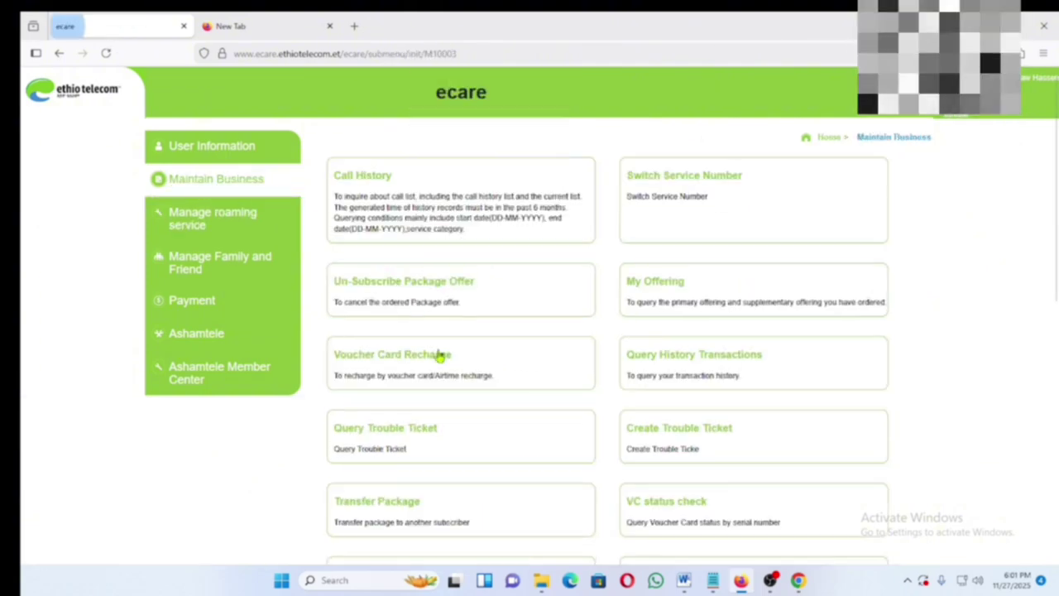
scroll(439, 413, down, 1)
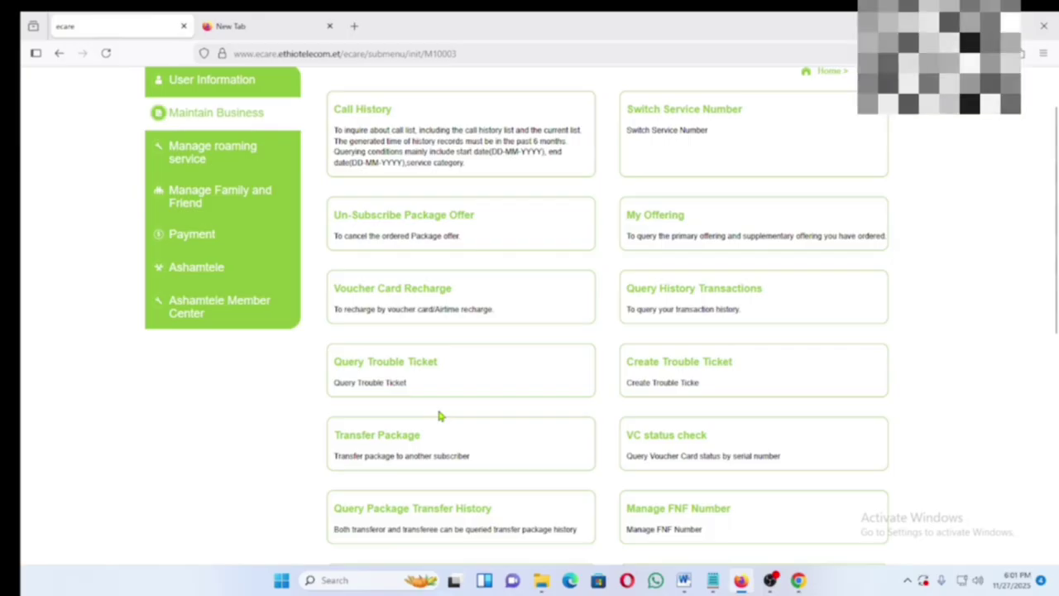
click(390, 370)
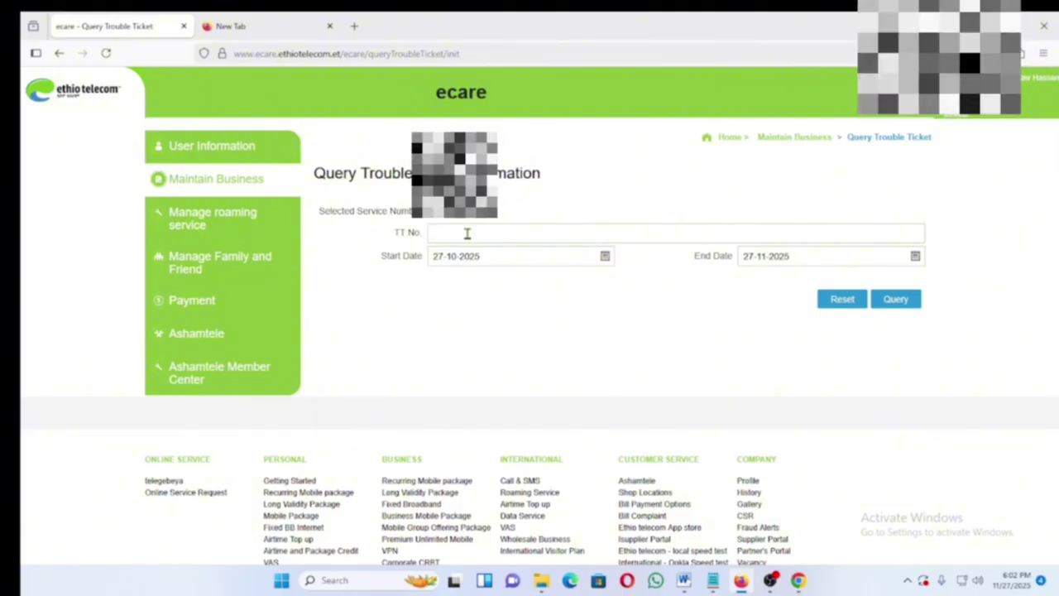
- Enter a trouble ticket number in the TT No. field, then go back to Maintain Business
text(cc)
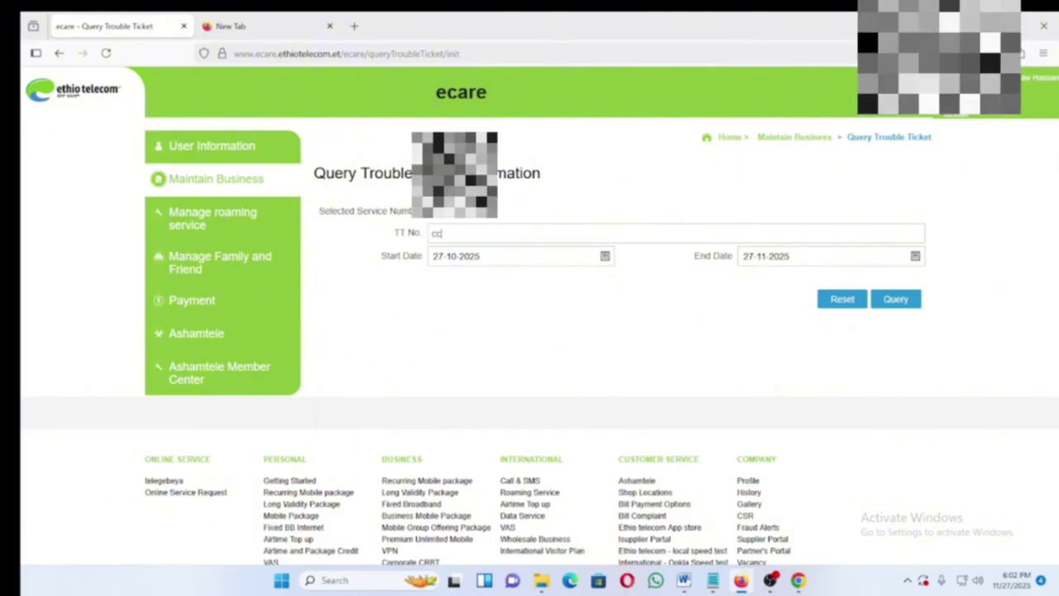
key(BackSpace)
key(BackSpace)
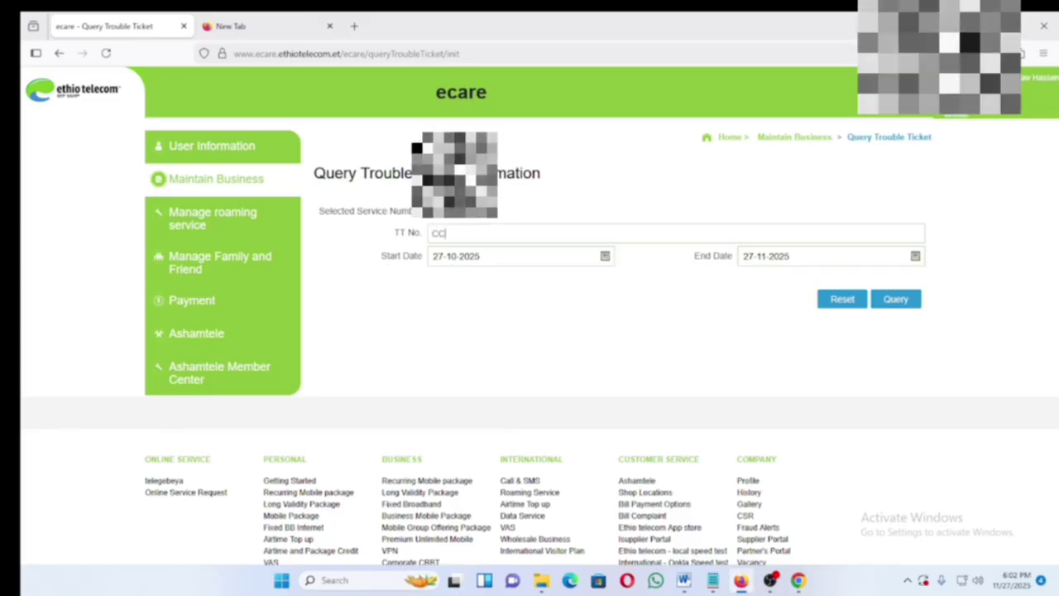
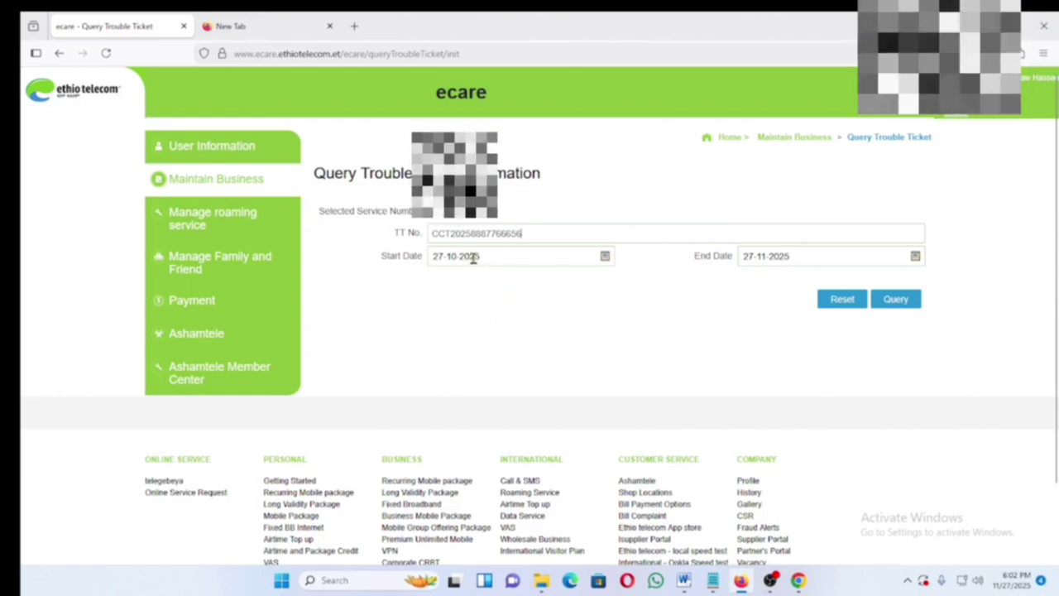
click(220, 180)
- Open the Transfer Package page, bring up its package transfer form, then close it
scroll(423, 358, down, 1)
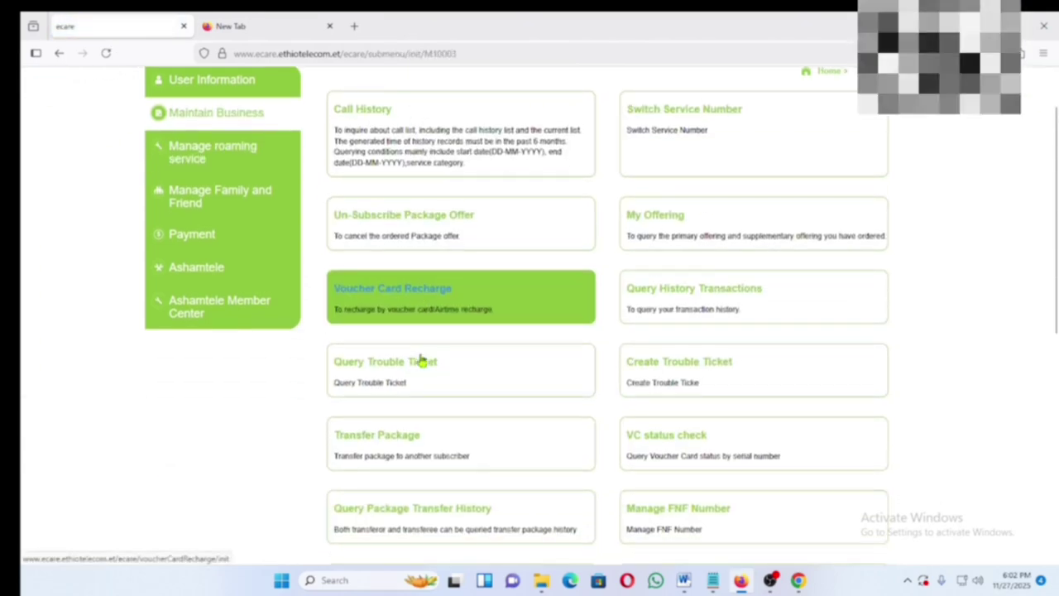
scroll(415, 412, down, 1)
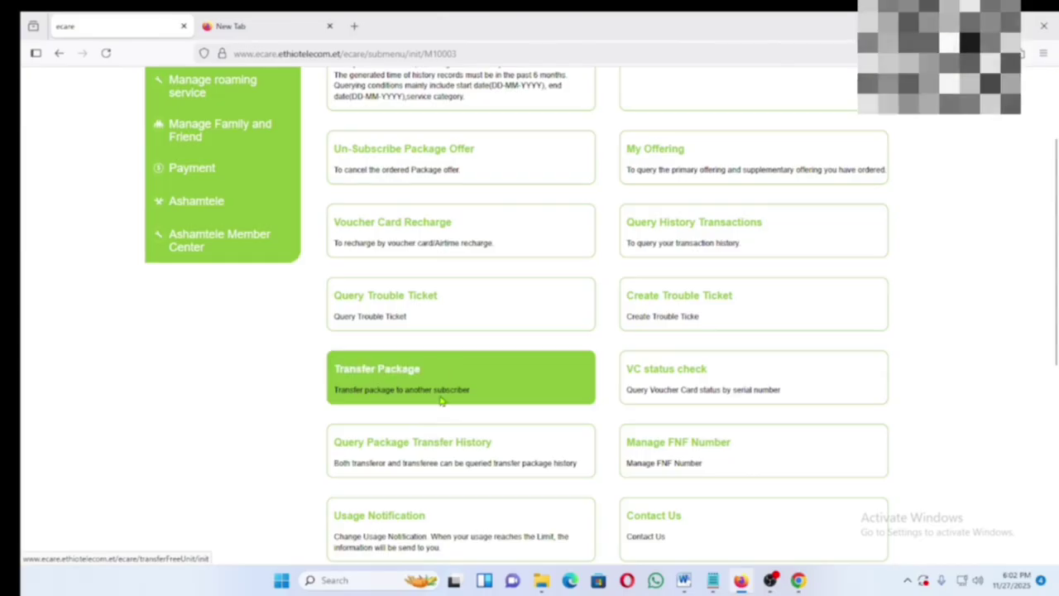
scroll(441, 400, down, 1)
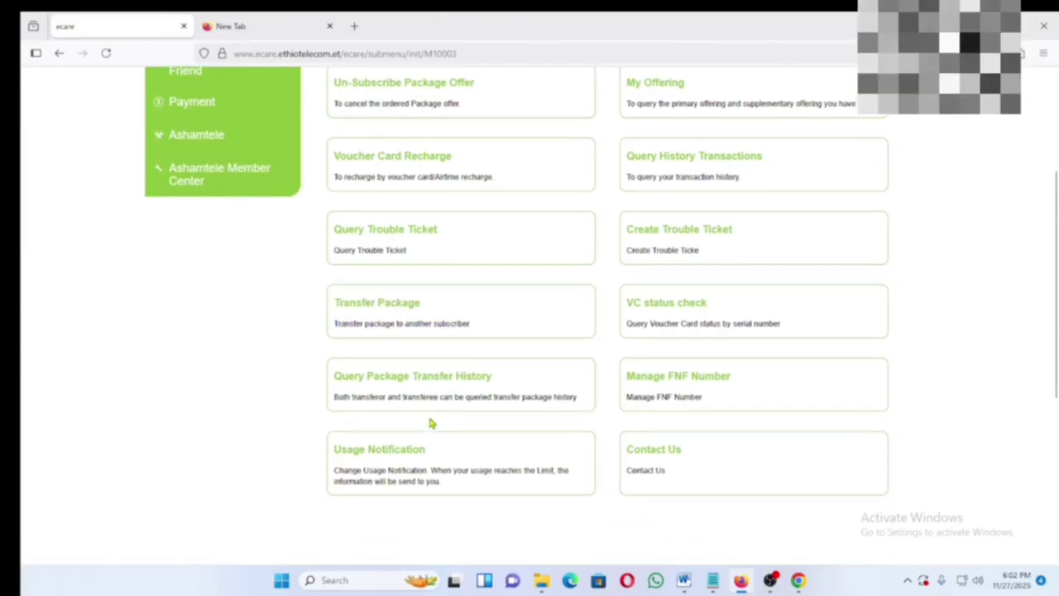
click(379, 306)
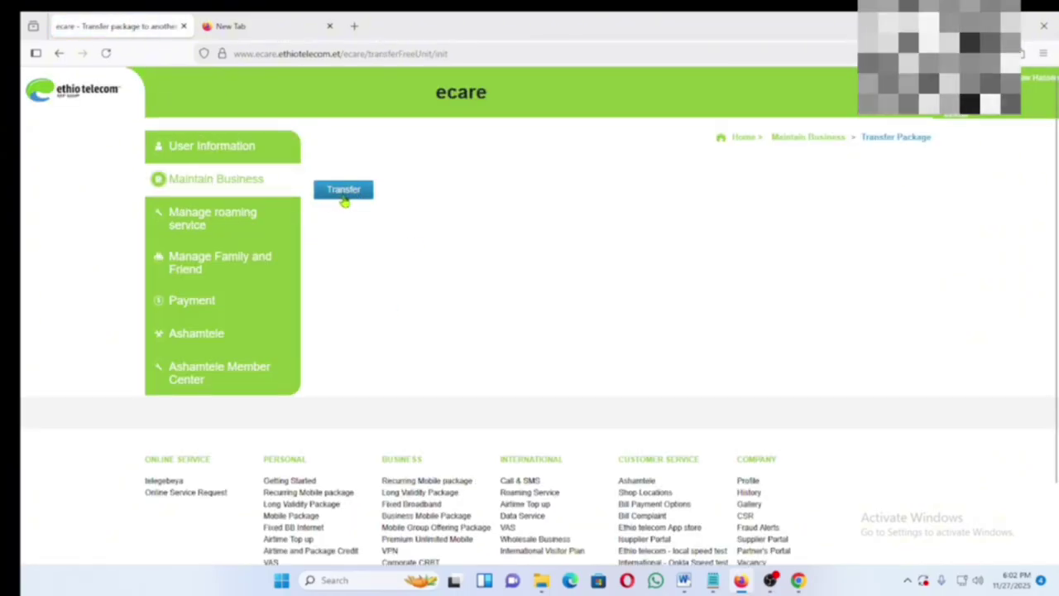
click(345, 198)
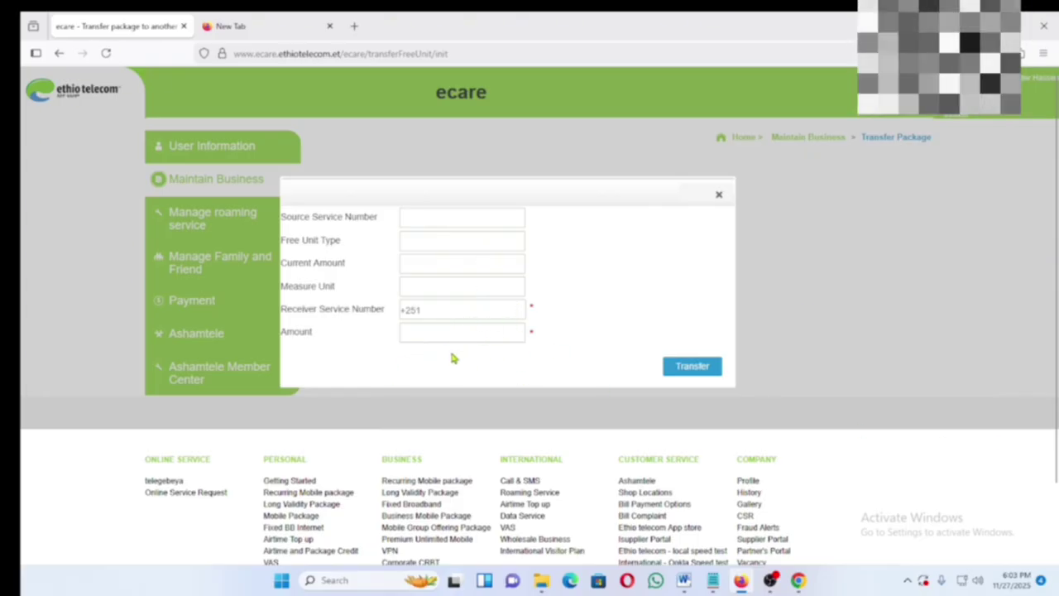
click(718, 197)
- Open Query Package Transfer History for 27-10-2025 to 27-11-2025, then head back to Maintain Business
click(246, 186)
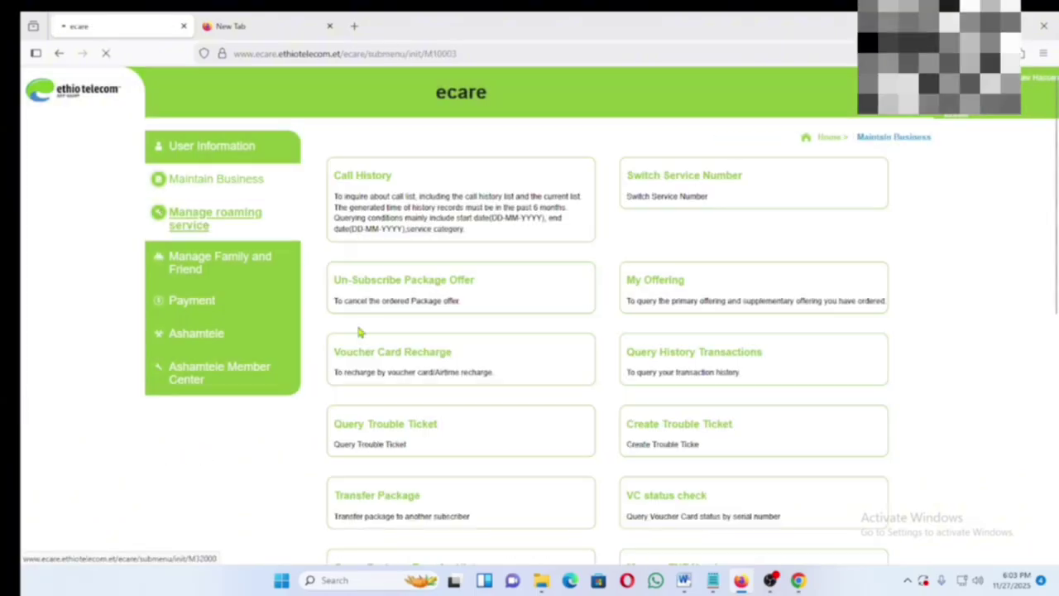
scroll(431, 397, down, 2)
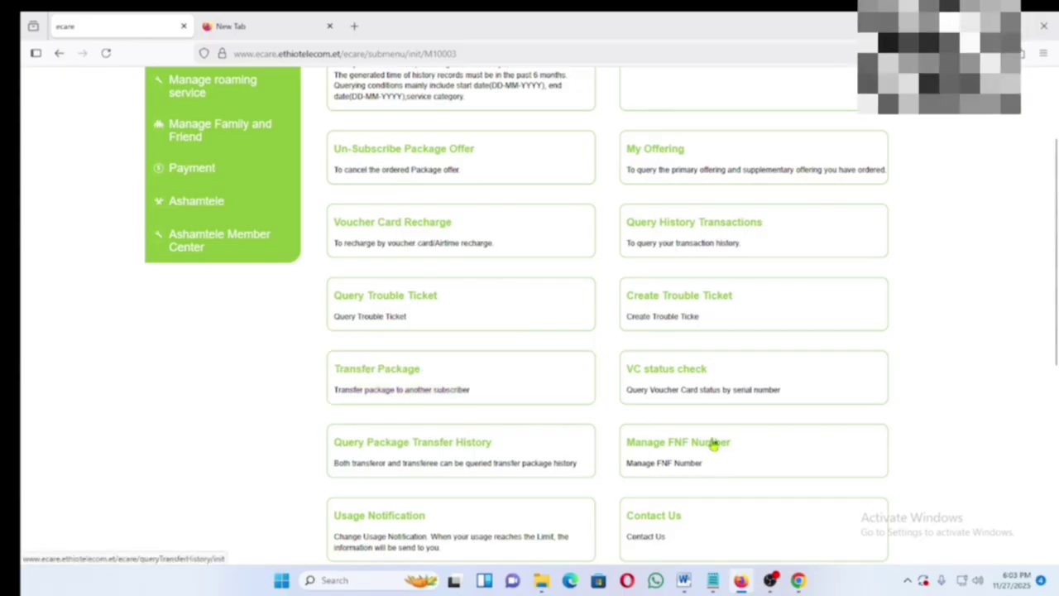
scroll(471, 362, down, 1)
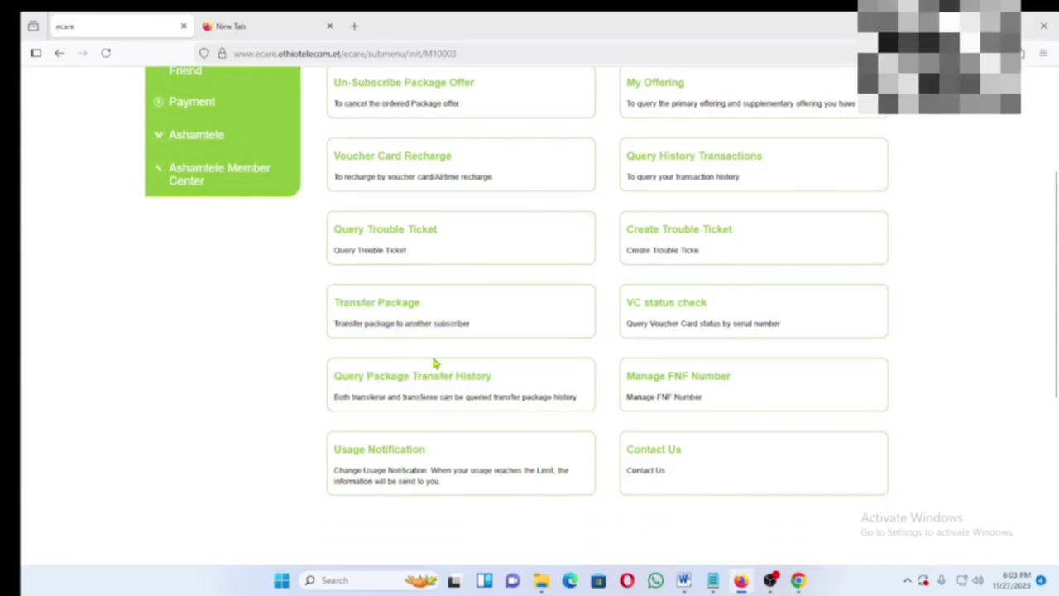
scroll(463, 331, down, 1)
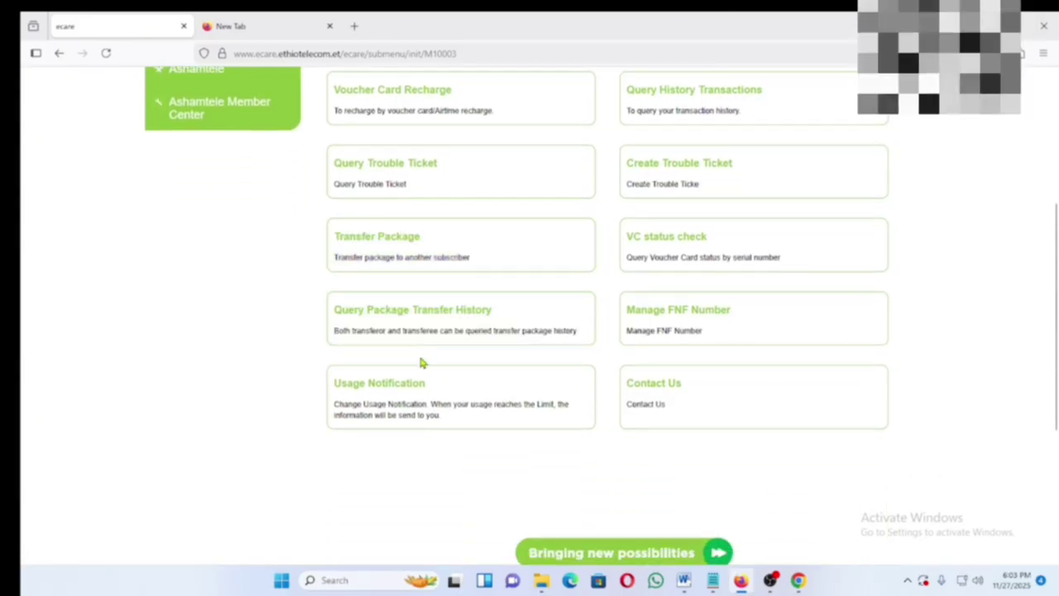
click(439, 326)
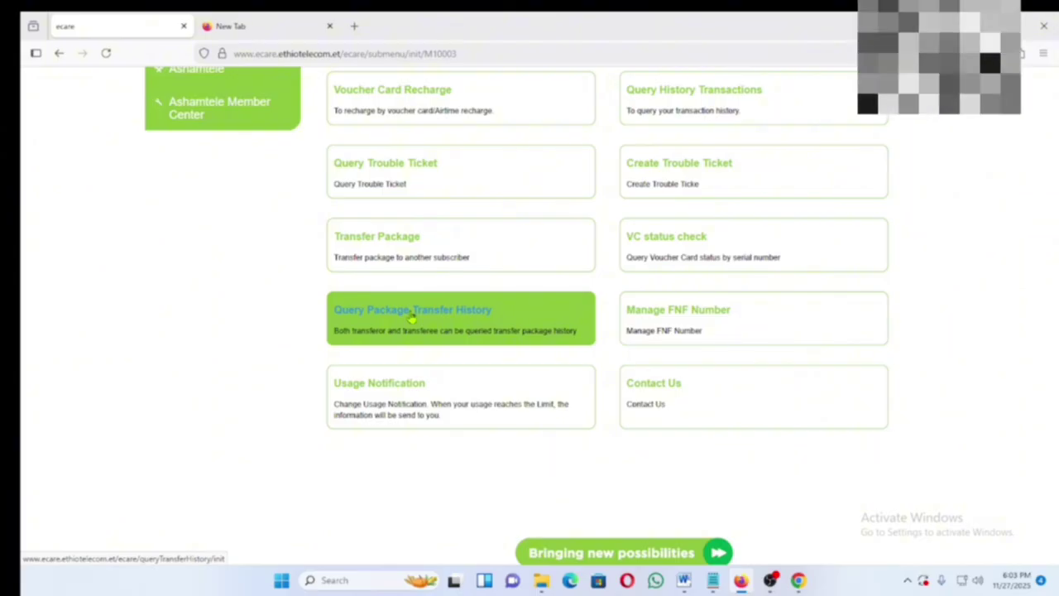
click(412, 317)
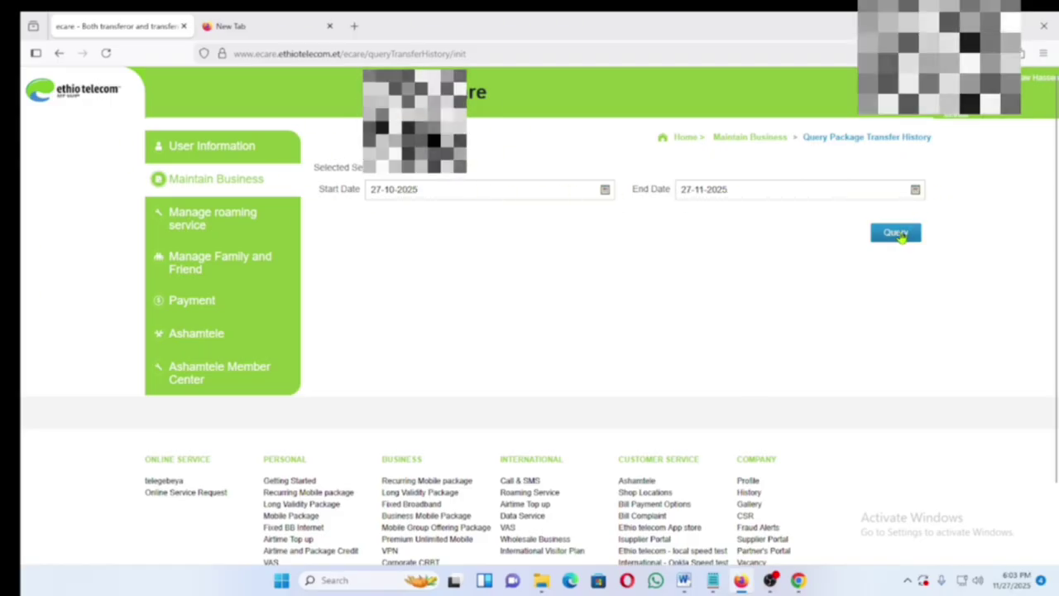
click(206, 182)
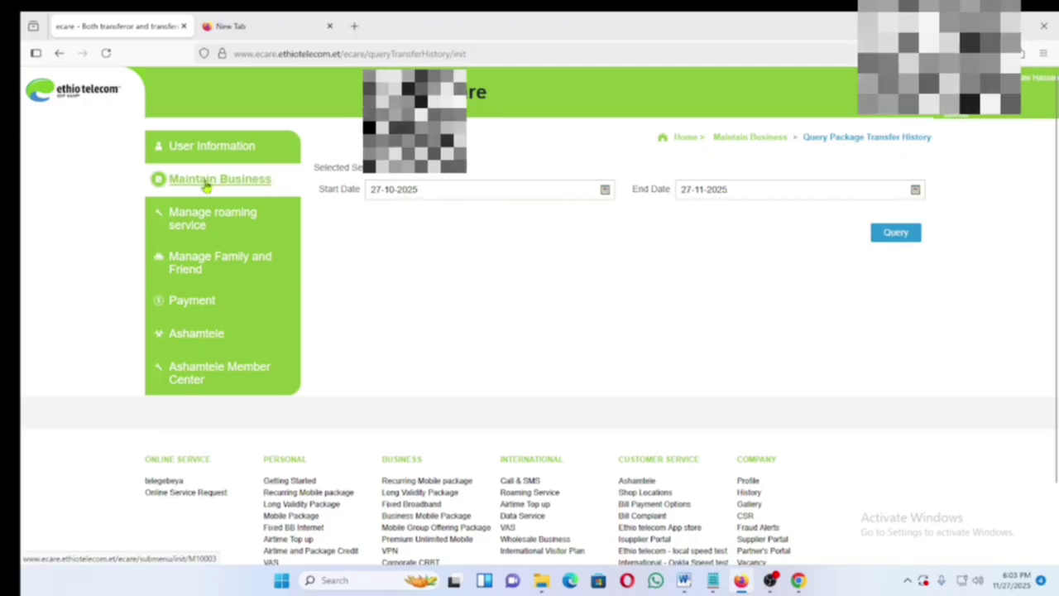
- Check the Usage Notification page's empty threshold table, then return to the Maintain Business list
scroll(486, 462, down, 3)
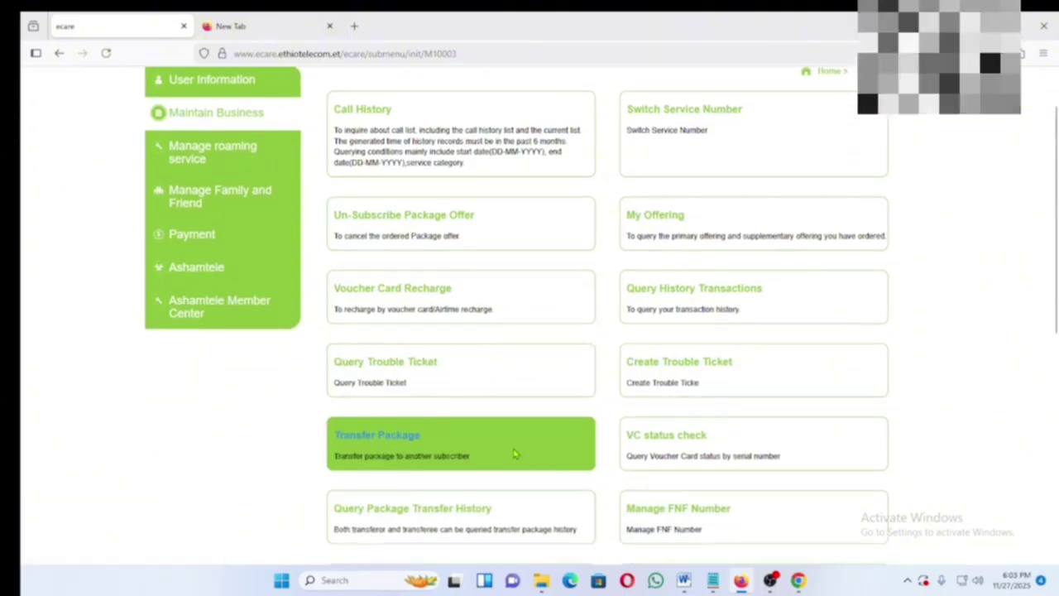
scroll(487, 461, down, 1)
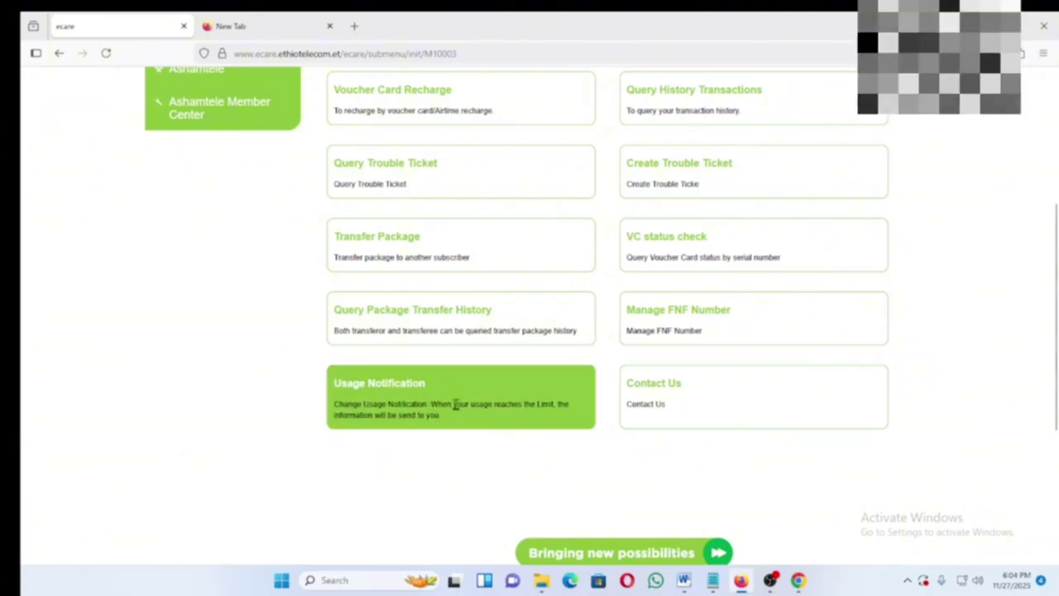
click(484, 393)
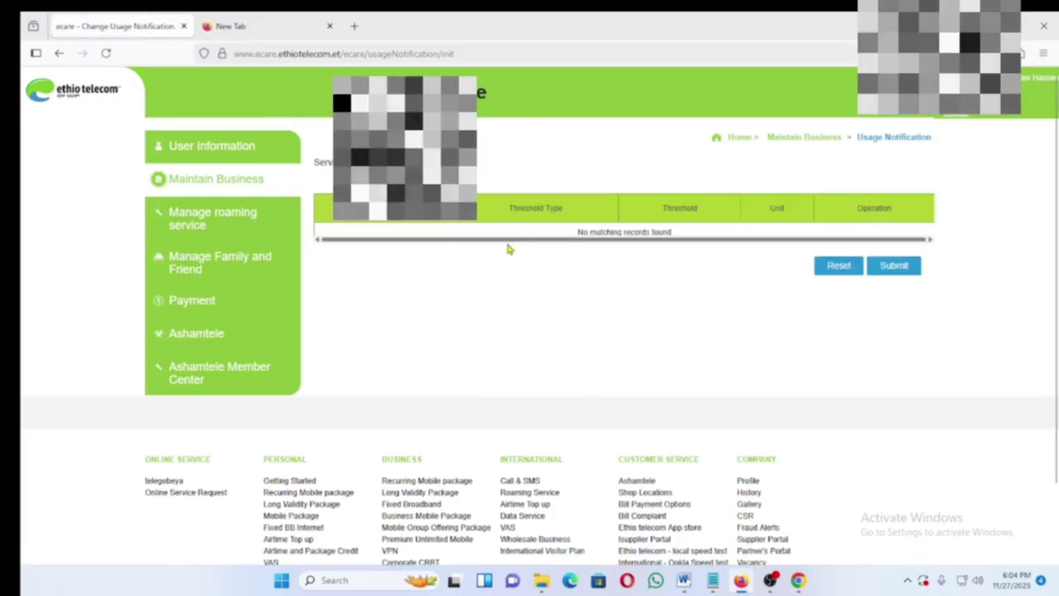
click(243, 182)
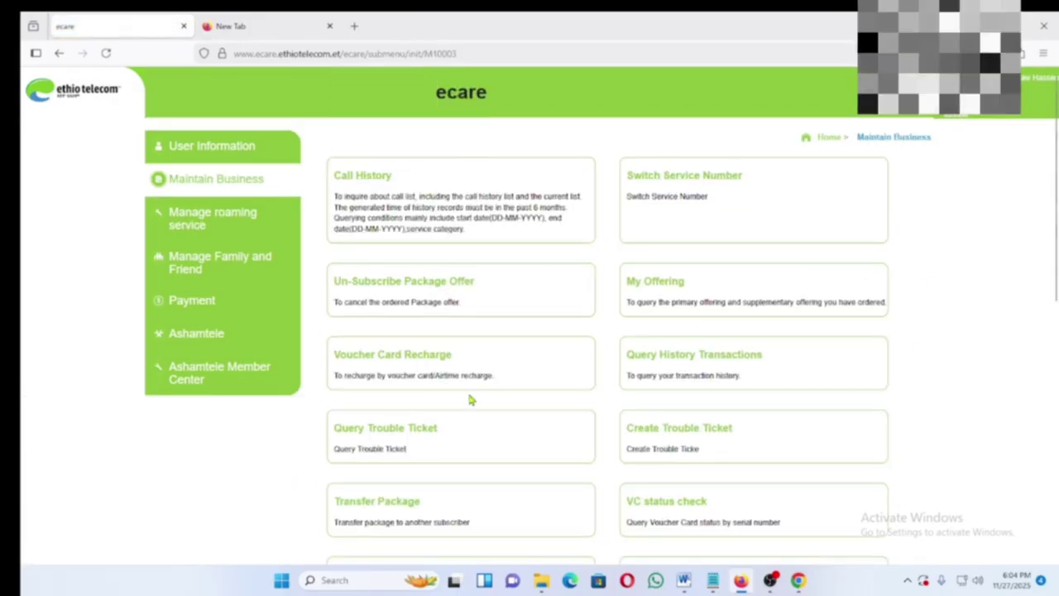
scroll(461, 416, down, 4)
scroll(467, 426, up, 1)
scroll(466, 427, up, 3)
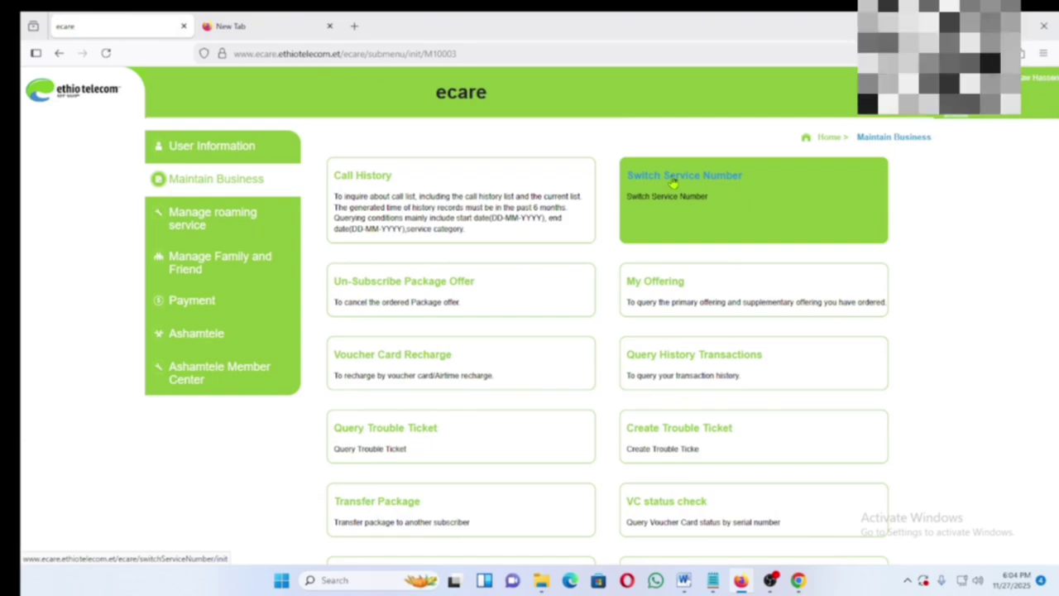
- Pick a service number in the Switch Service Number form, then return to Maintain Business
click(672, 184)
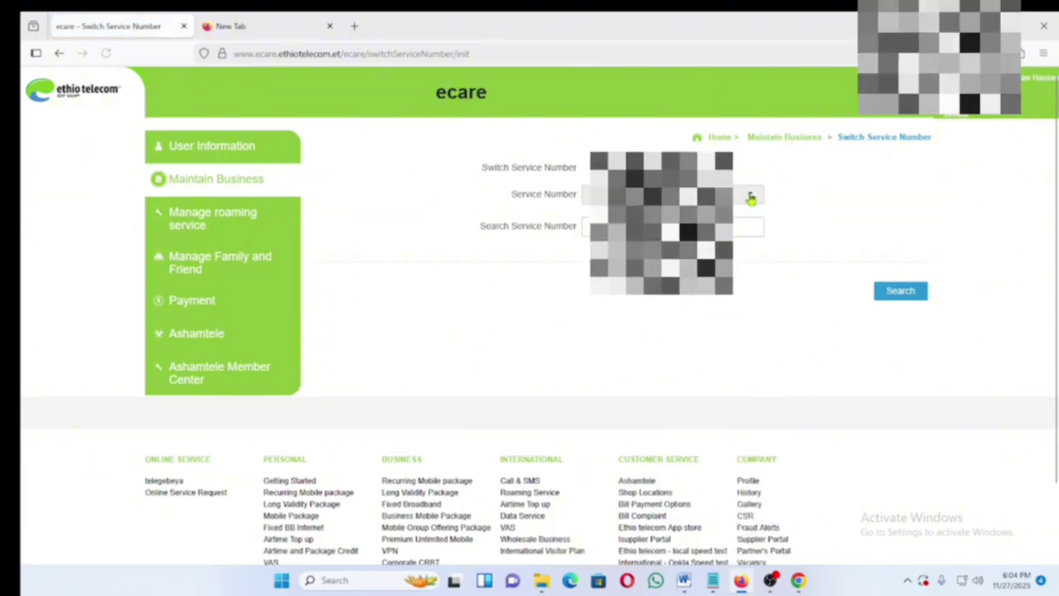
click(750, 199)
click(751, 266)
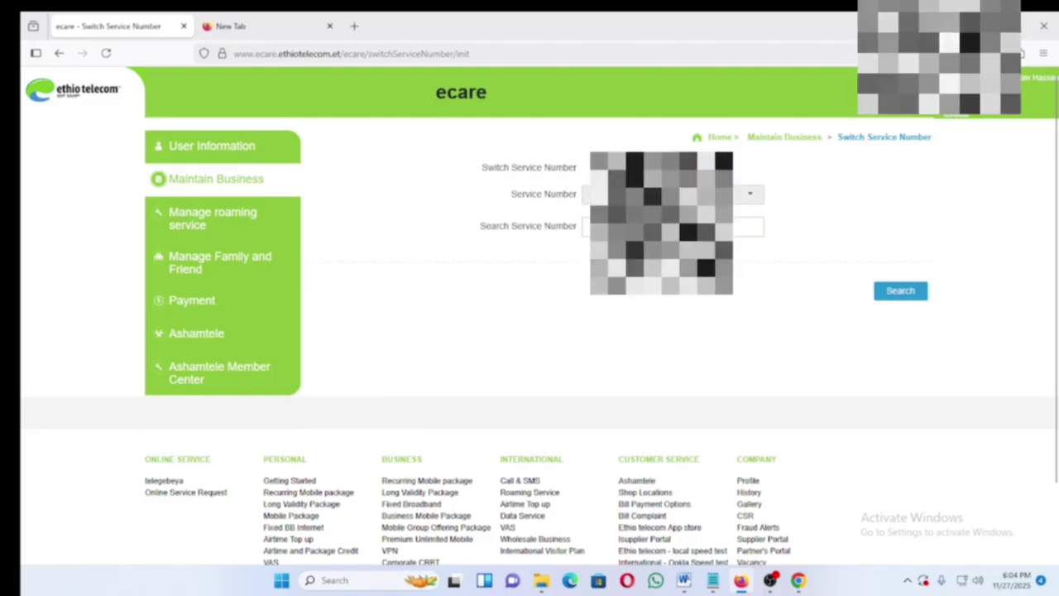
click(255, 184)
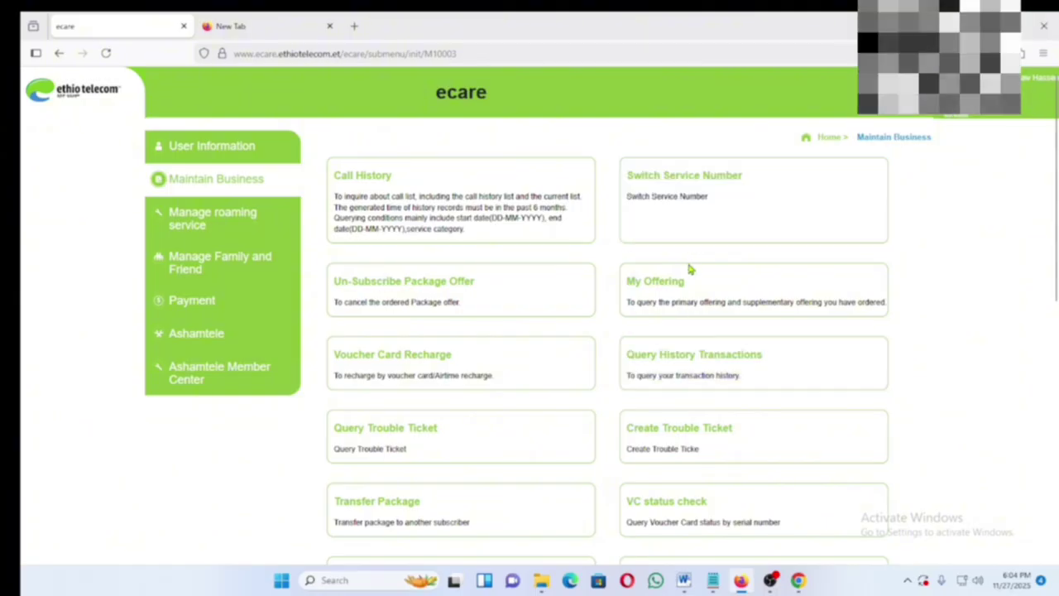
scroll(687, 265, down, 1)
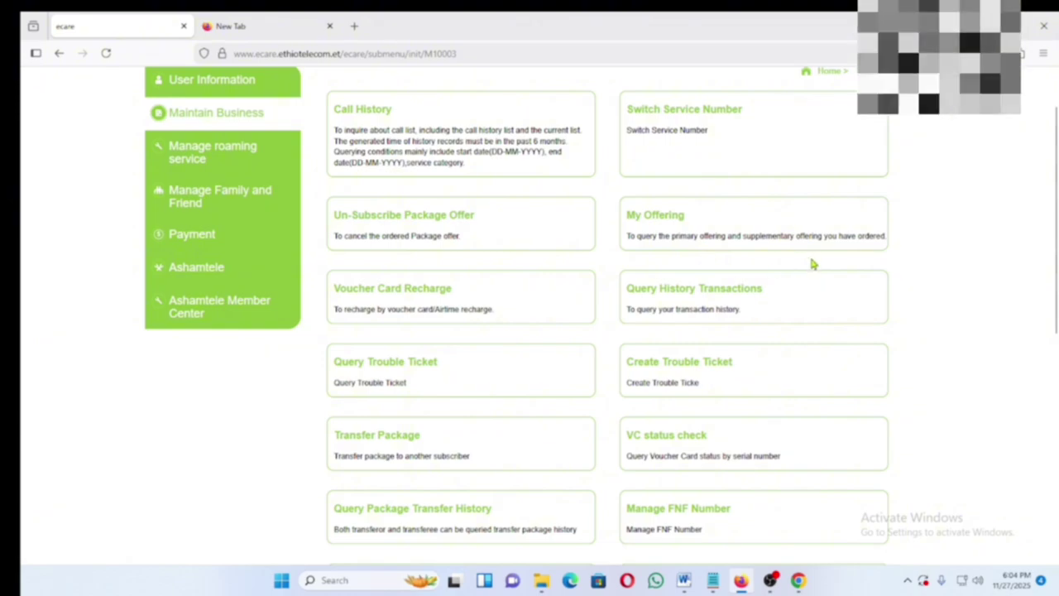
- Review My Offering: one active primary offering and eight active supplementary offerings
click(656, 225)
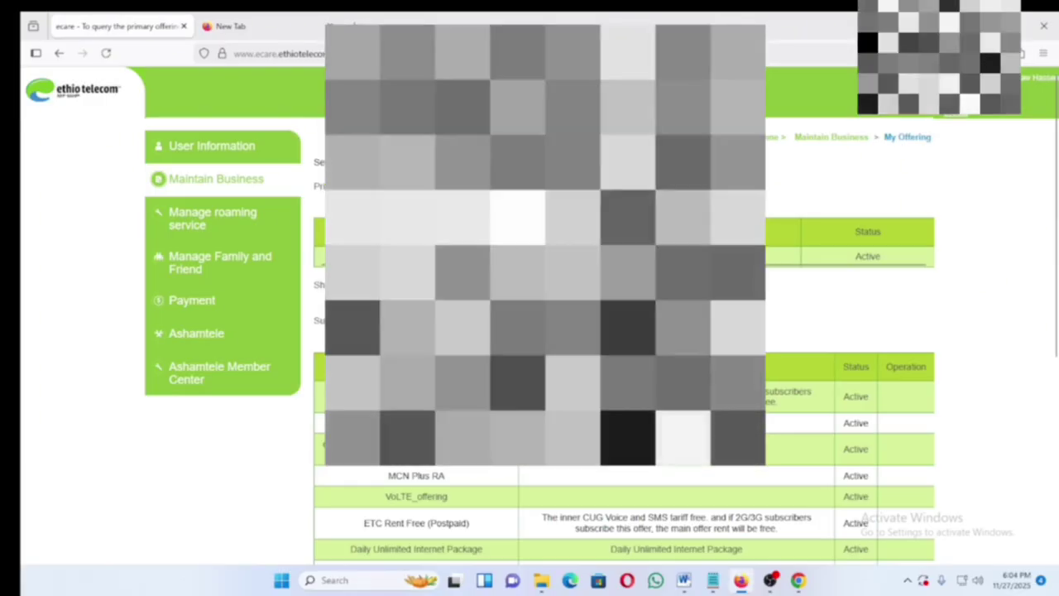
scroll(483, 497, down, 3)
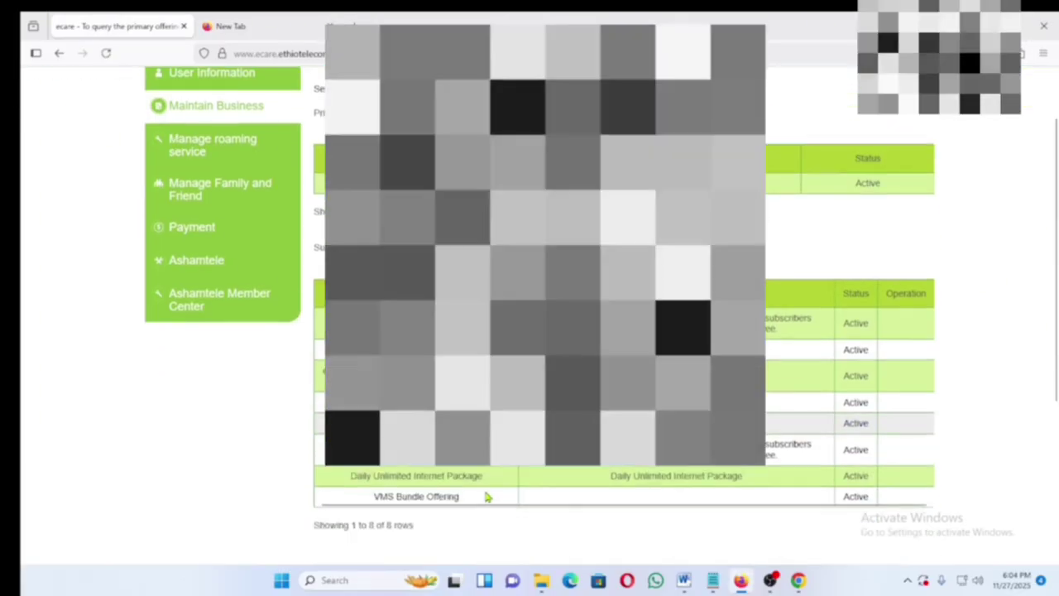
scroll(485, 497, up, 3)
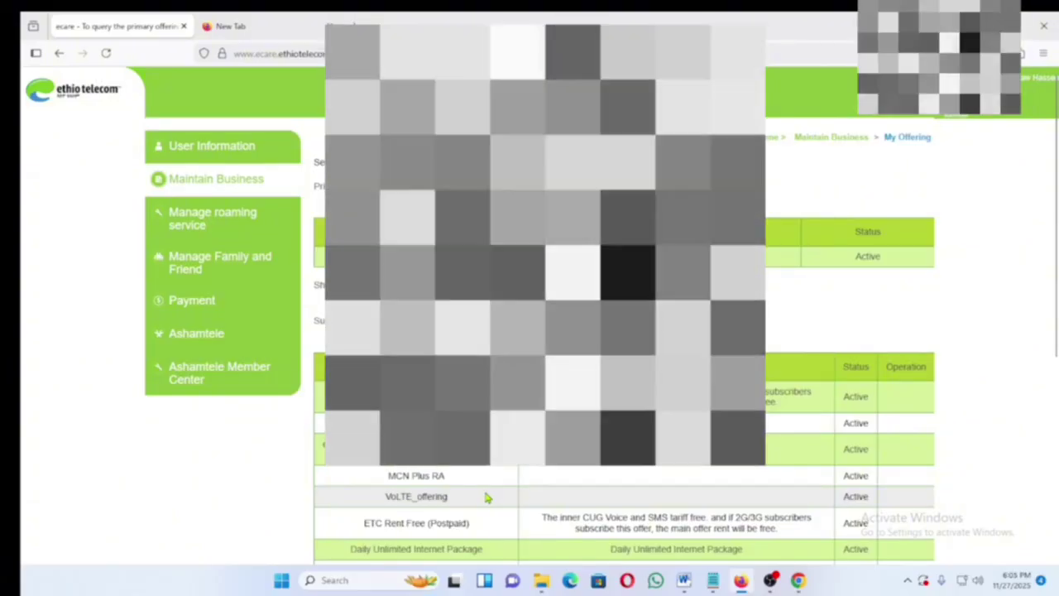
scroll(486, 497, down, 3)
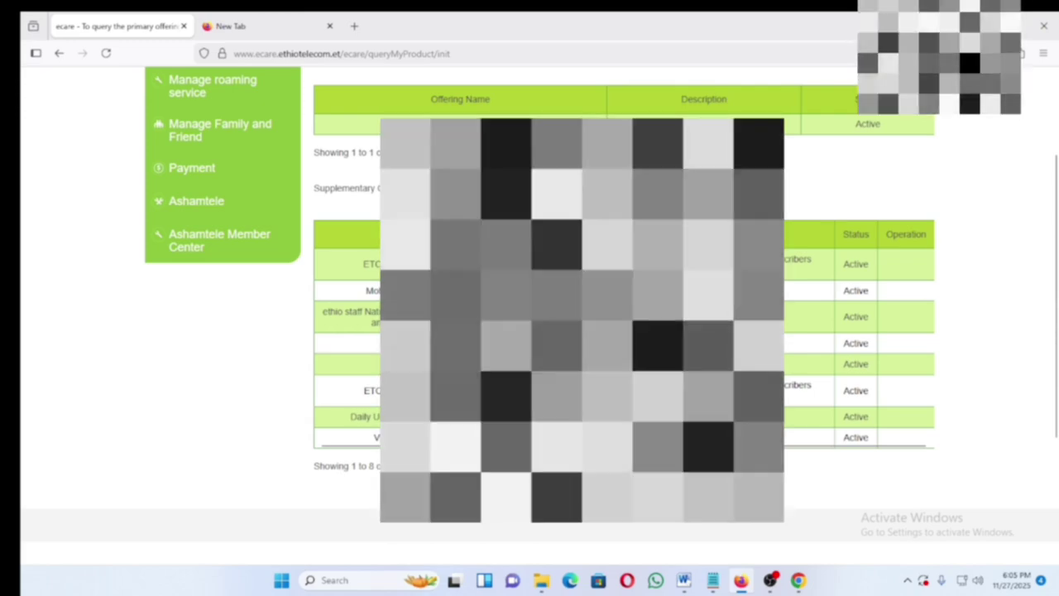
scroll(529, 314, up, 3)
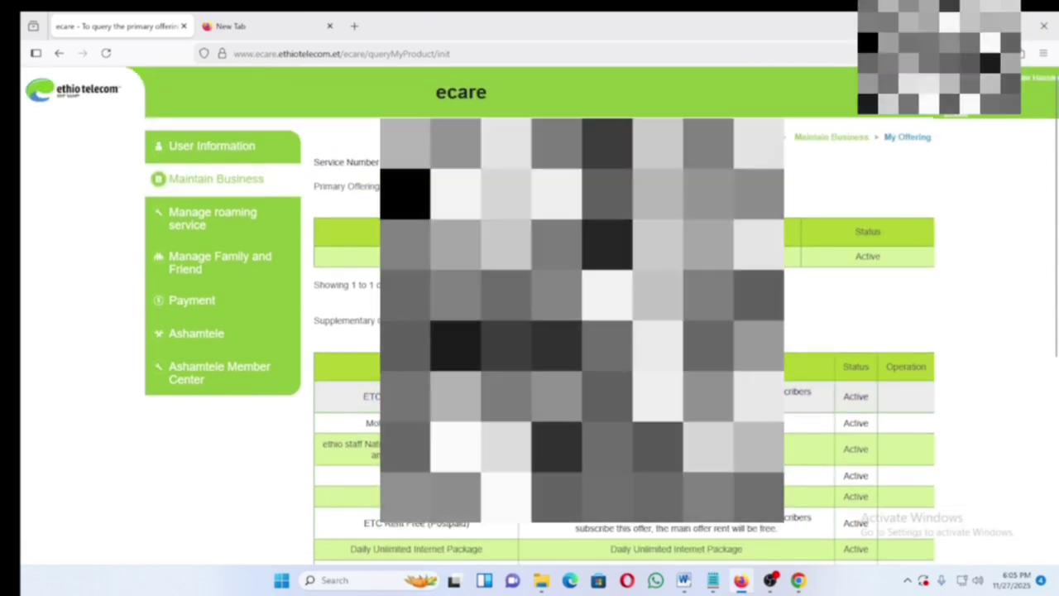
scroll(529, 314, down, 4)
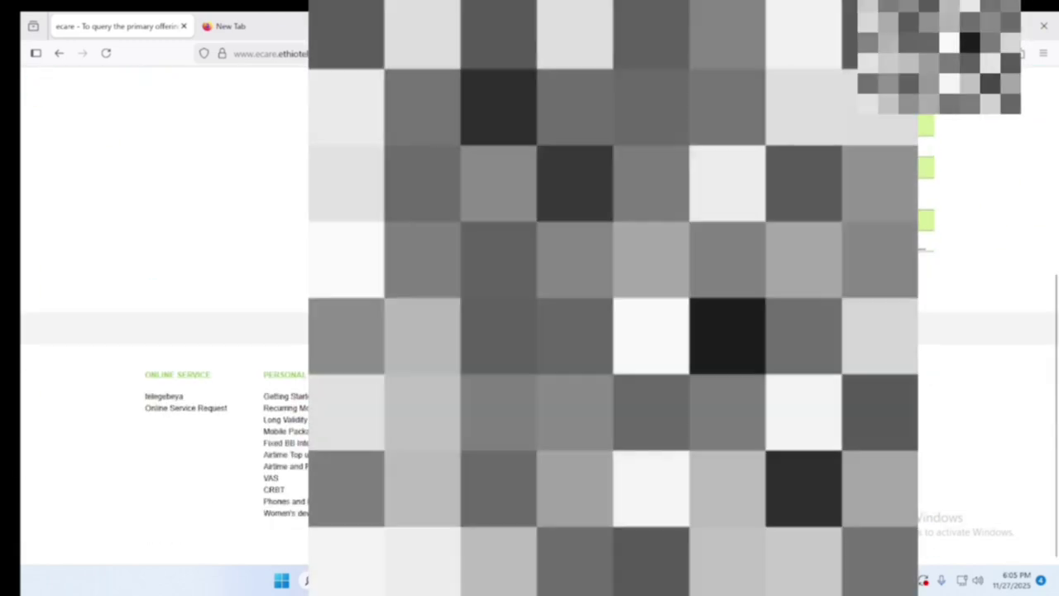
scroll(529, 314, up, 5)
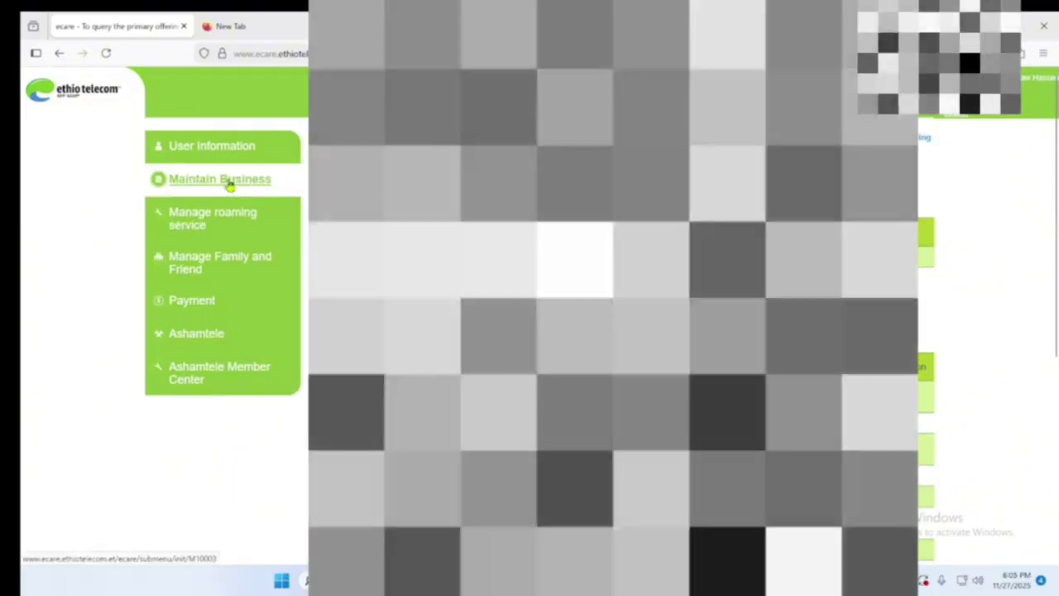
- List the eight completed transactions from 27-10-2025 to 27-11-2025 in Query History Transactions
click(229, 184)
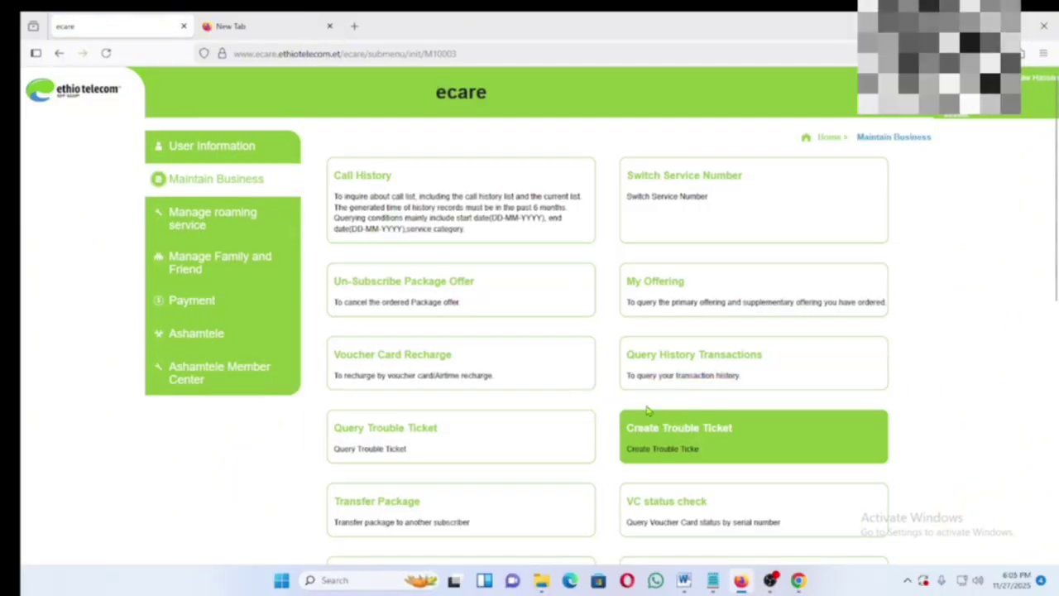
click(693, 358)
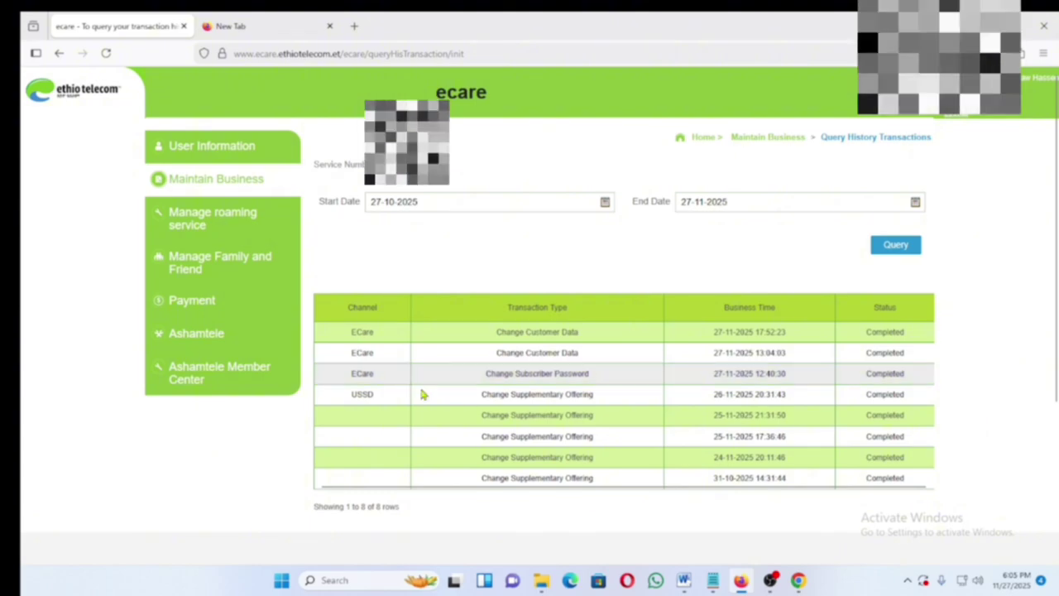
scroll(524, 436, down, 2)
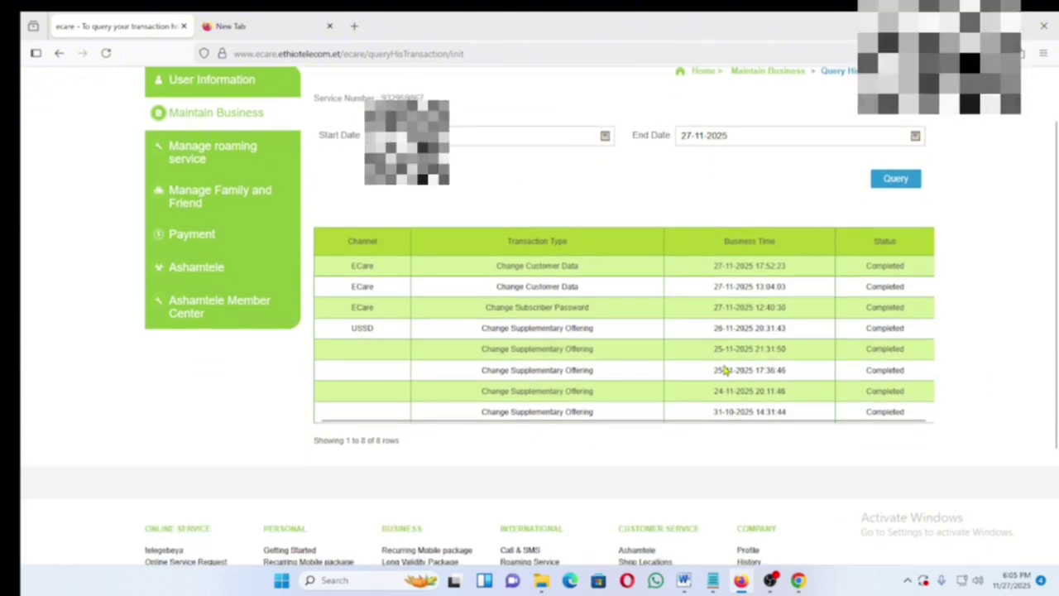
scroll(728, 371, up, 2)
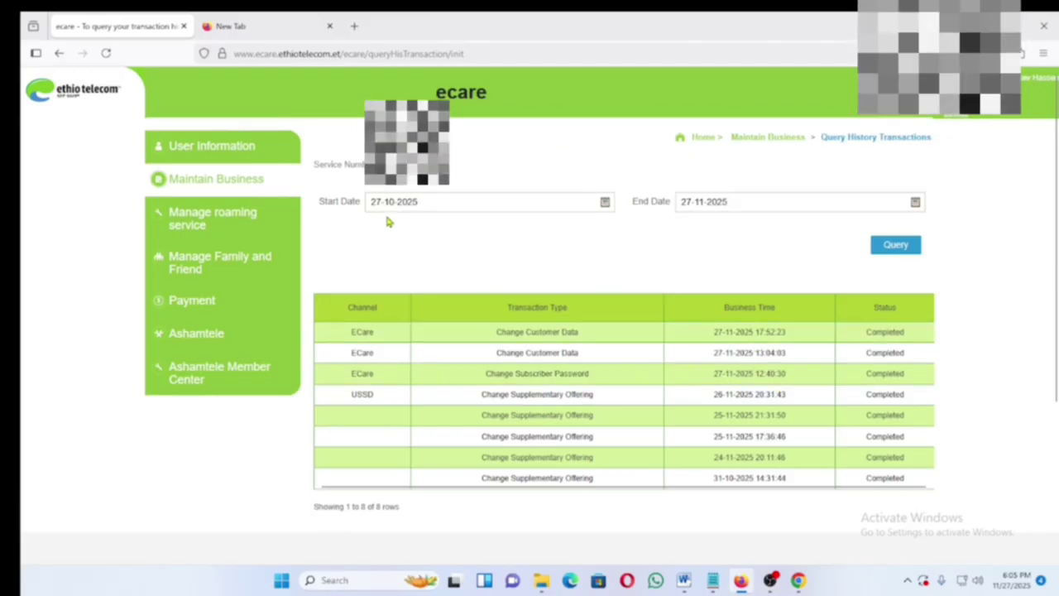
- Go back to Maintain Business and scroll down to the Create Trouble Ticket and VC status check cards
click(219, 179)
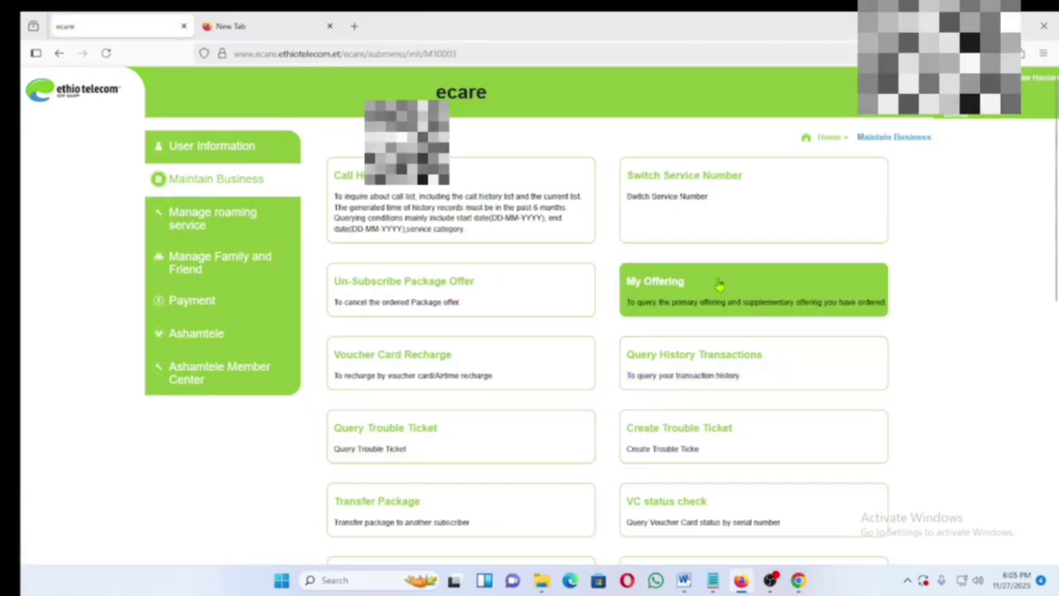
scroll(677, 404, down, 2)
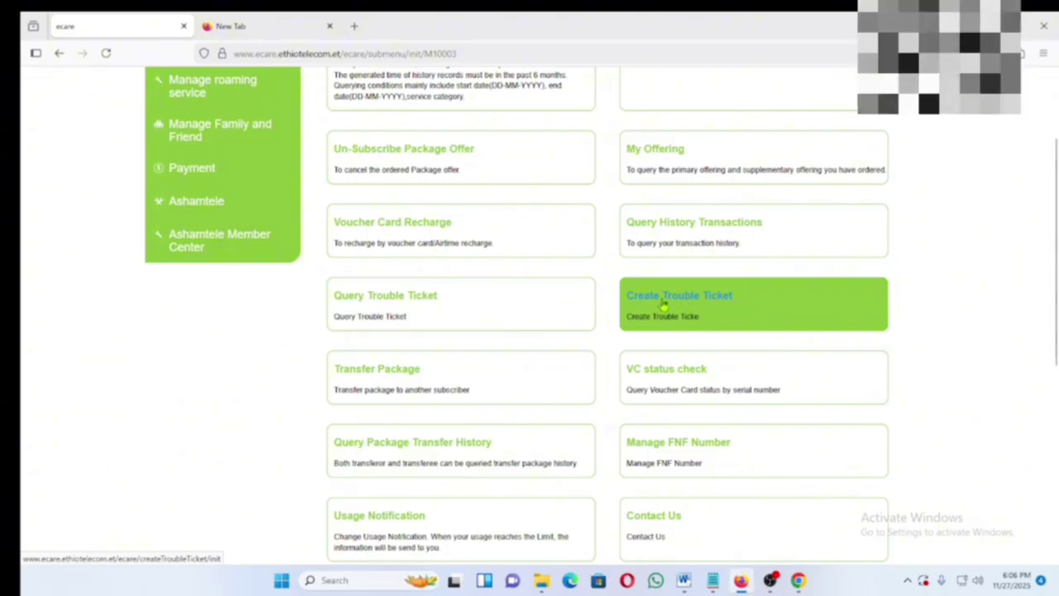
- Start a Create Trouble Ticket with reason Mobile (GSM,3G & 4G) and a TT description, then visit Contact No and Remarks
click(663, 306)
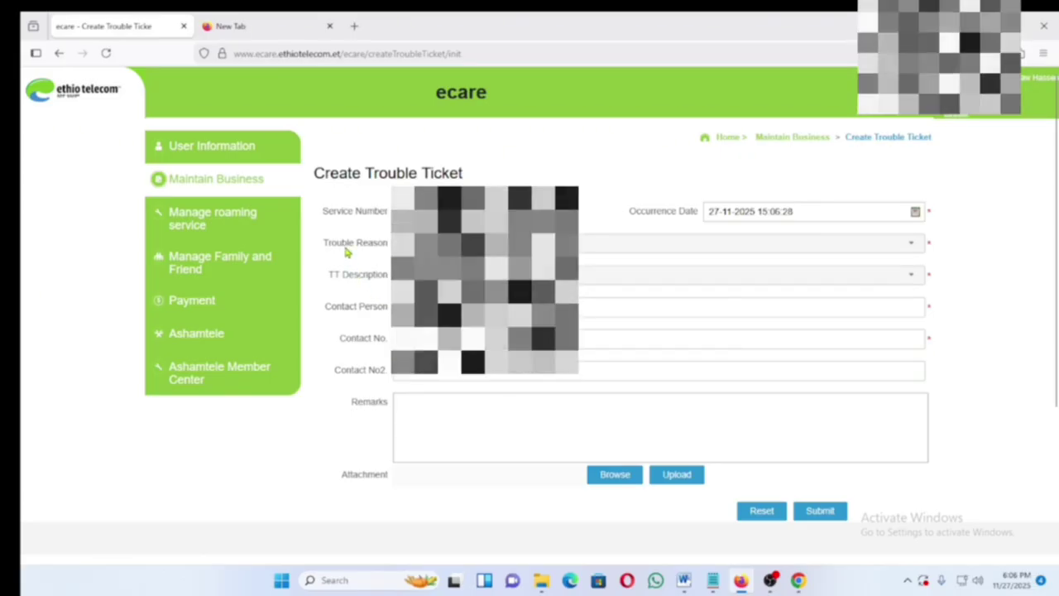
click(912, 245)
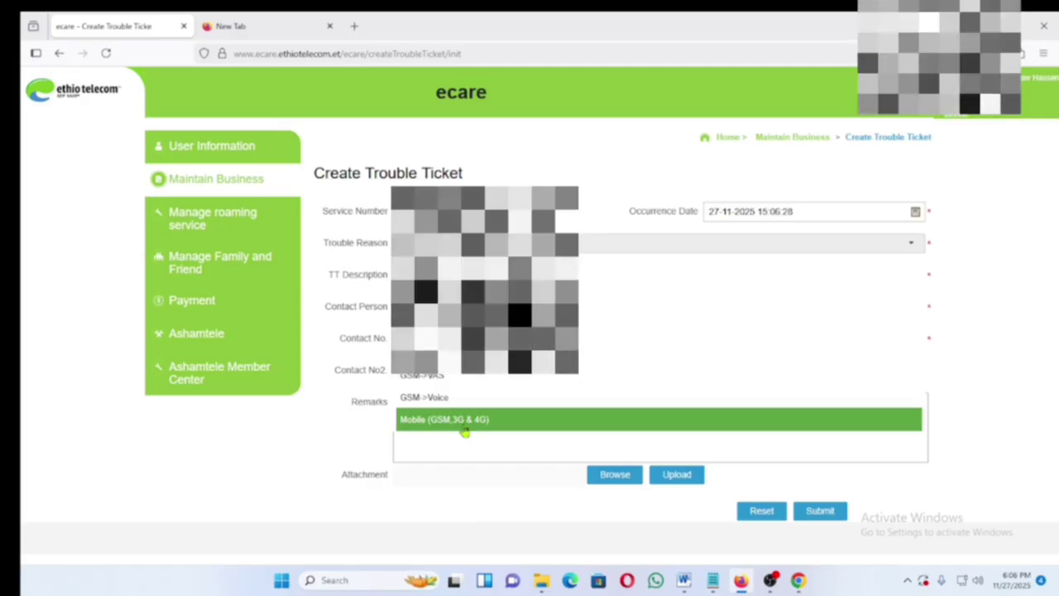
click(465, 420)
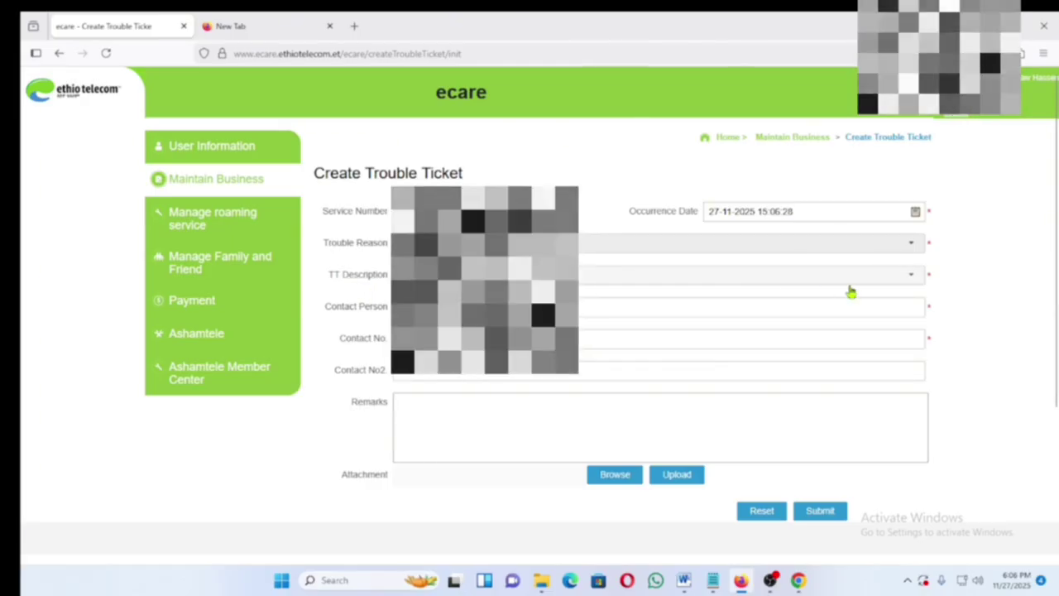
click(913, 276)
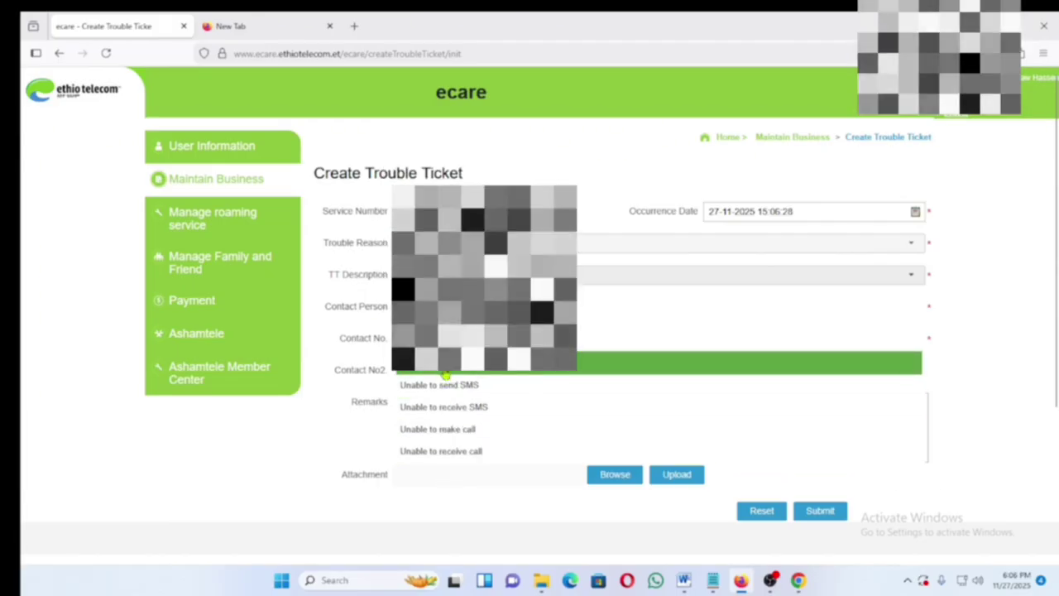
click(443, 372)
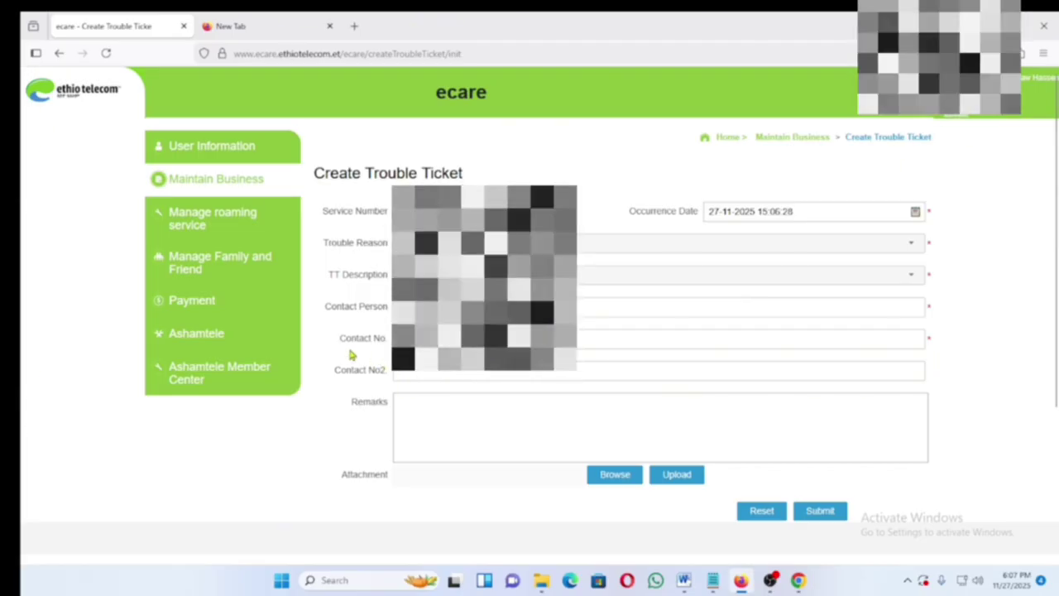
click(447, 338)
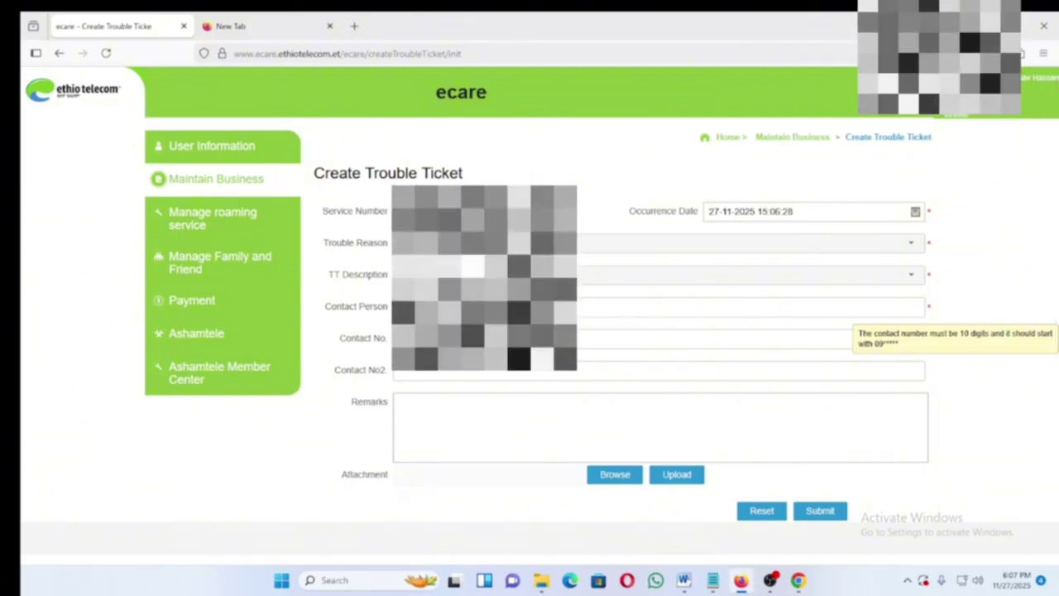
click(446, 412)
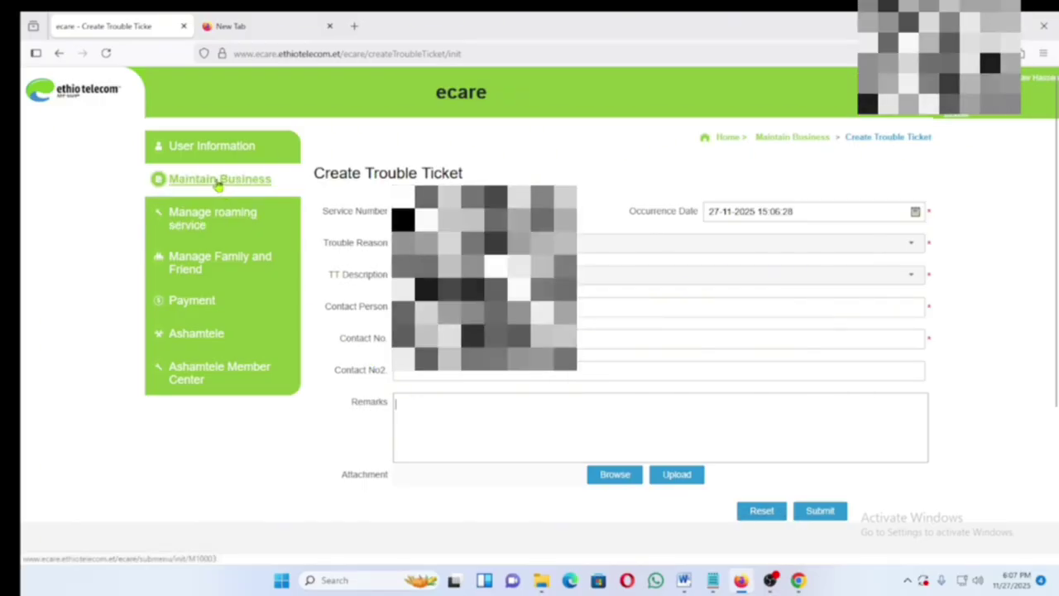
- Abandon the trouble ticket form and scroll through the Maintain Business service cards
click(219, 184)
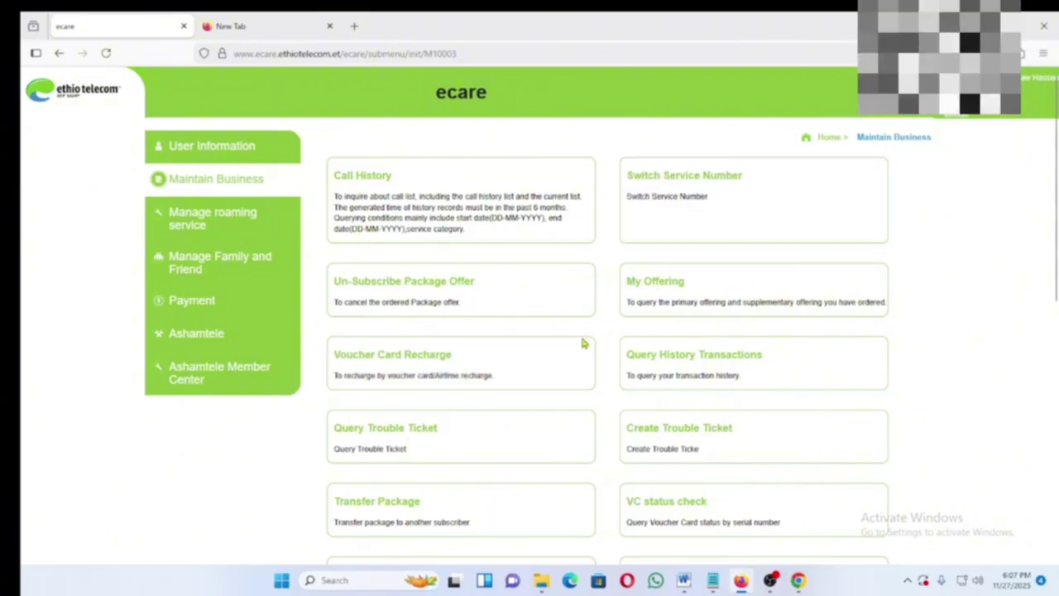
scroll(745, 372, down, 2)
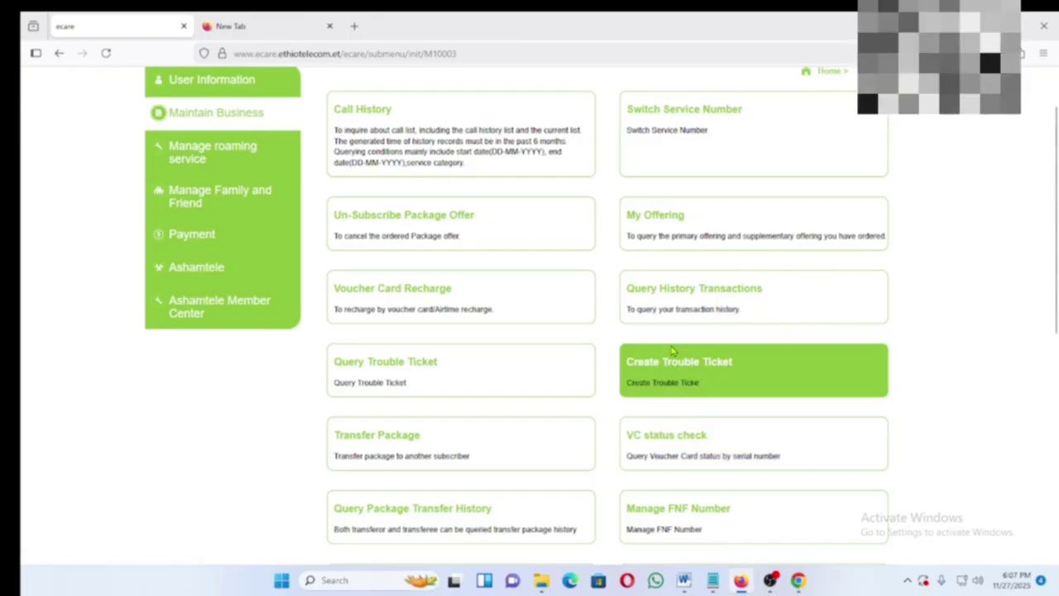
scroll(743, 403, down, 2)
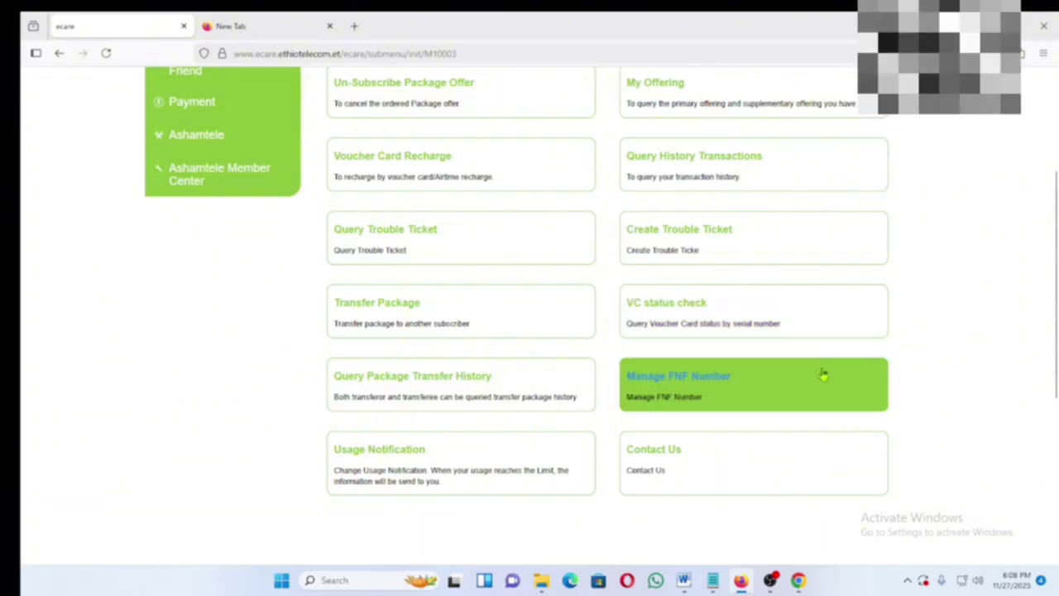
- Paste the voucher serial number into VC status check and query it: face value 10, status Used
click(671, 308)
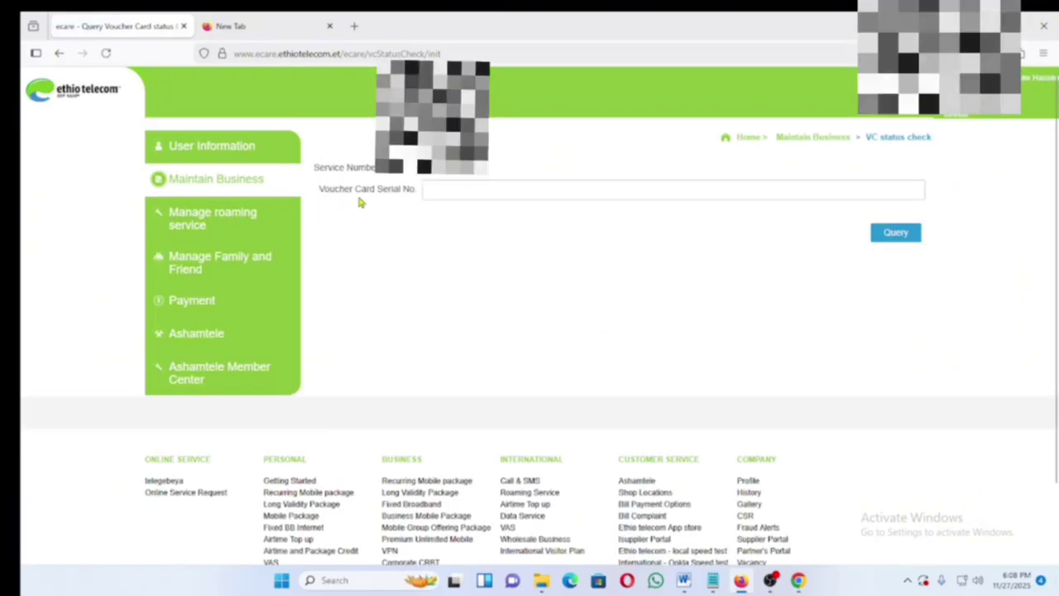
click(482, 188)
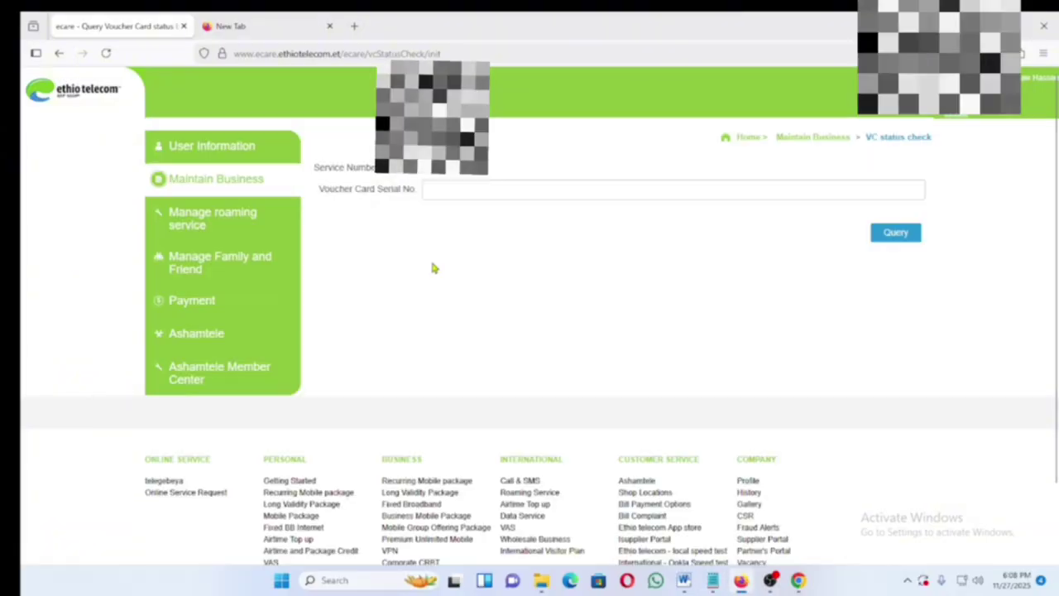
right_click(448, 190)
click(475, 246)
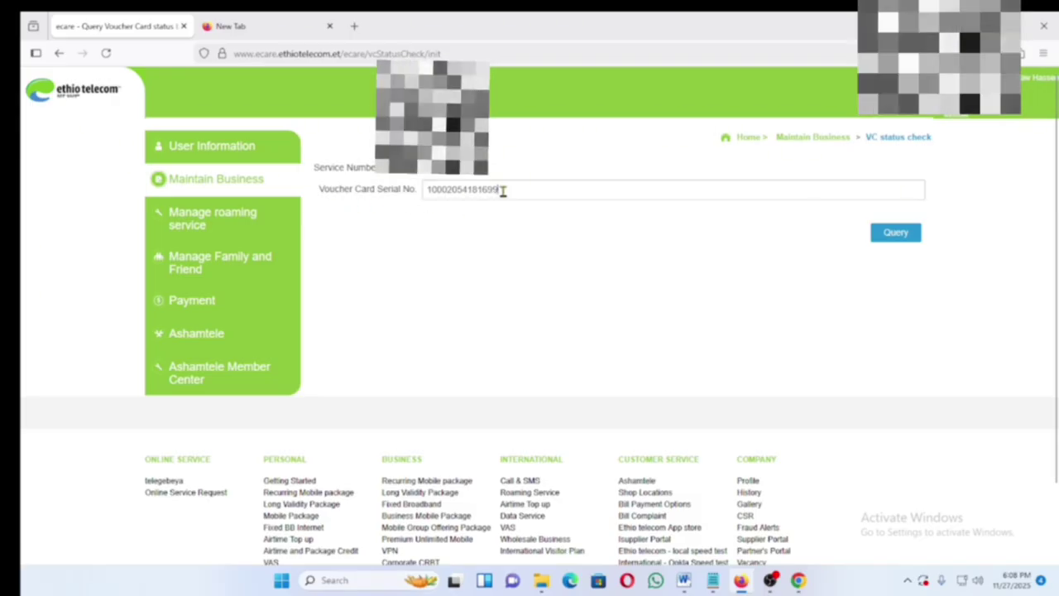
click(895, 235)
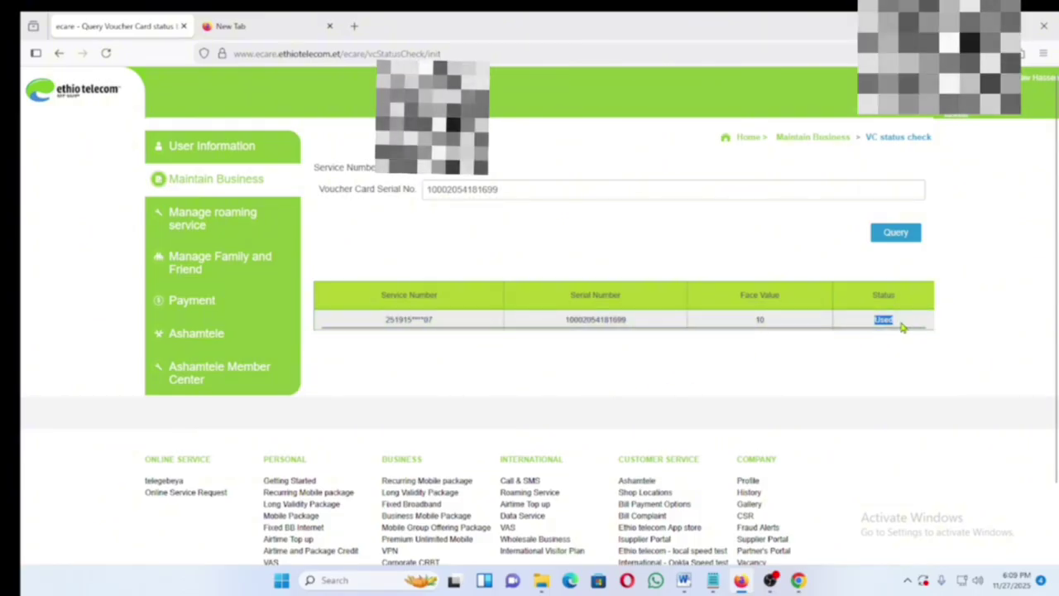
- Return to Maintain Business and scroll through cards like Call History, Manage FNF Number and Contact Us
click(226, 184)
scroll(670, 413, down, 2)
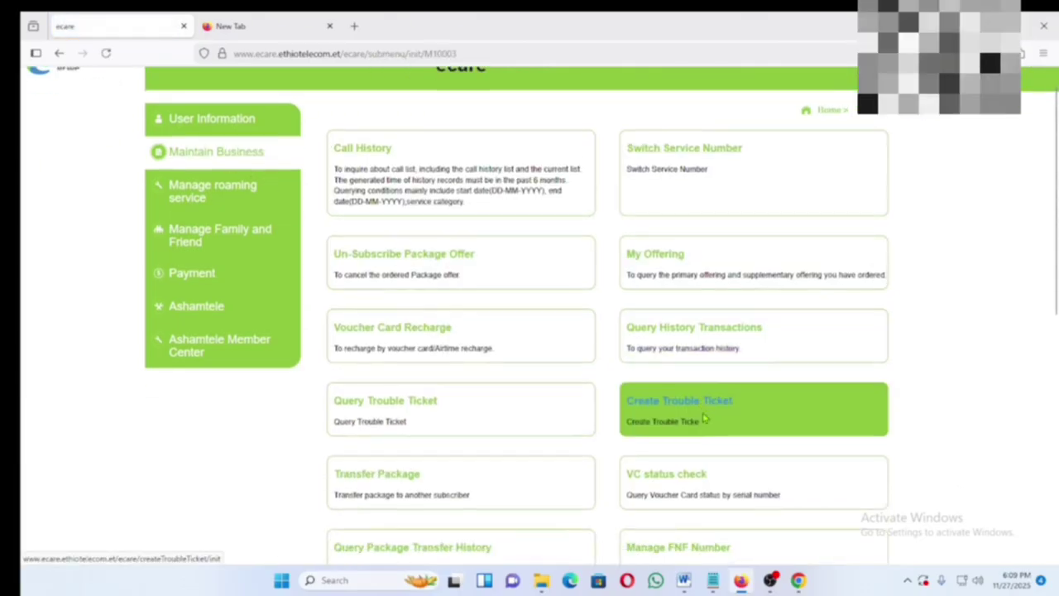
scroll(658, 478, down, 3)
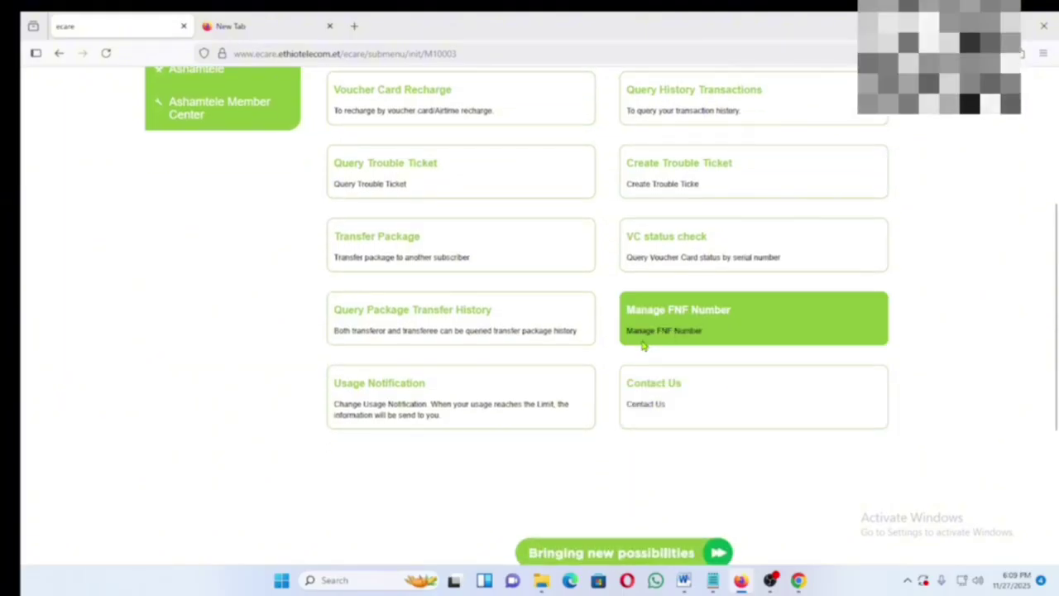
scroll(703, 261, down, 1)
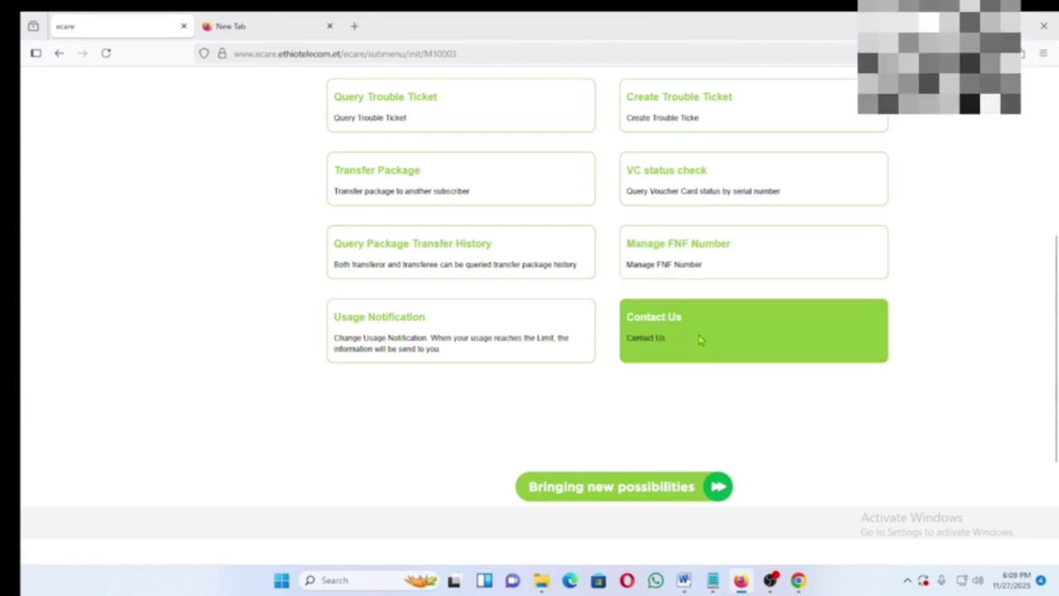
scroll(496, 248, up, 4)
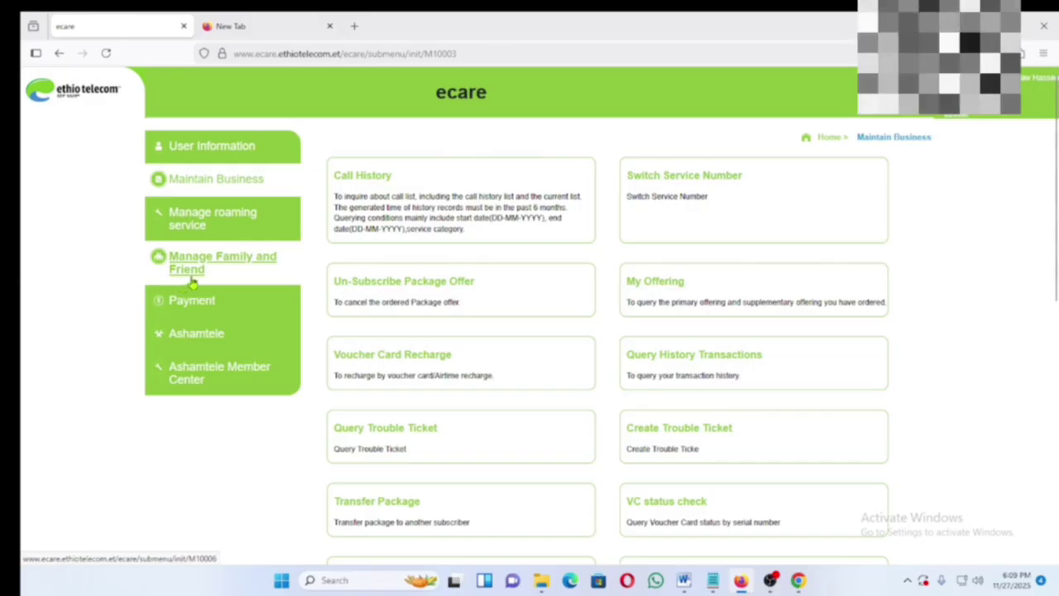
scroll(803, 422, down, 3)
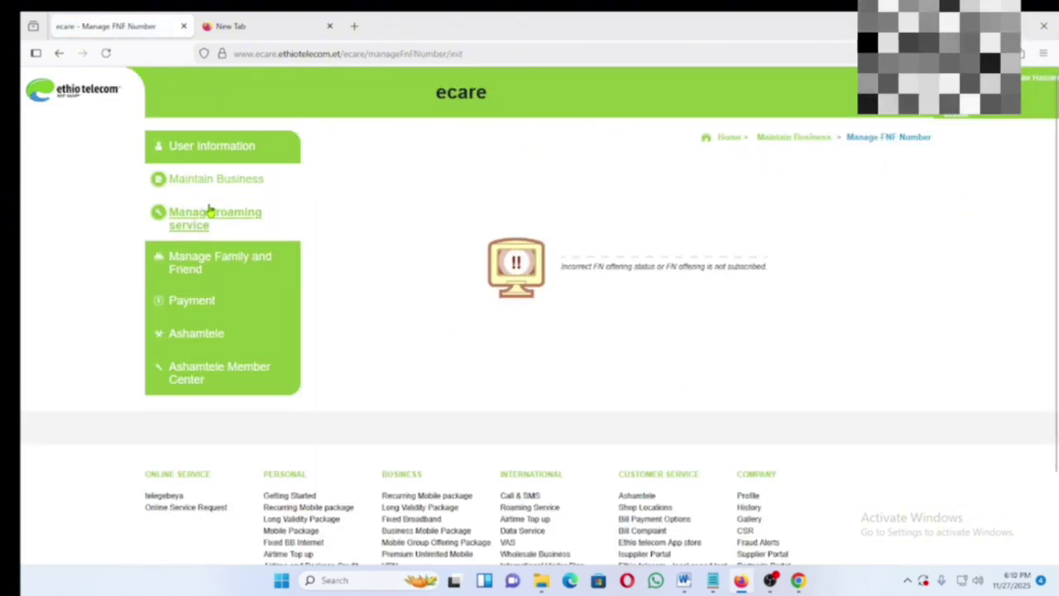
click(211, 189)
scroll(764, 435, down, 4)
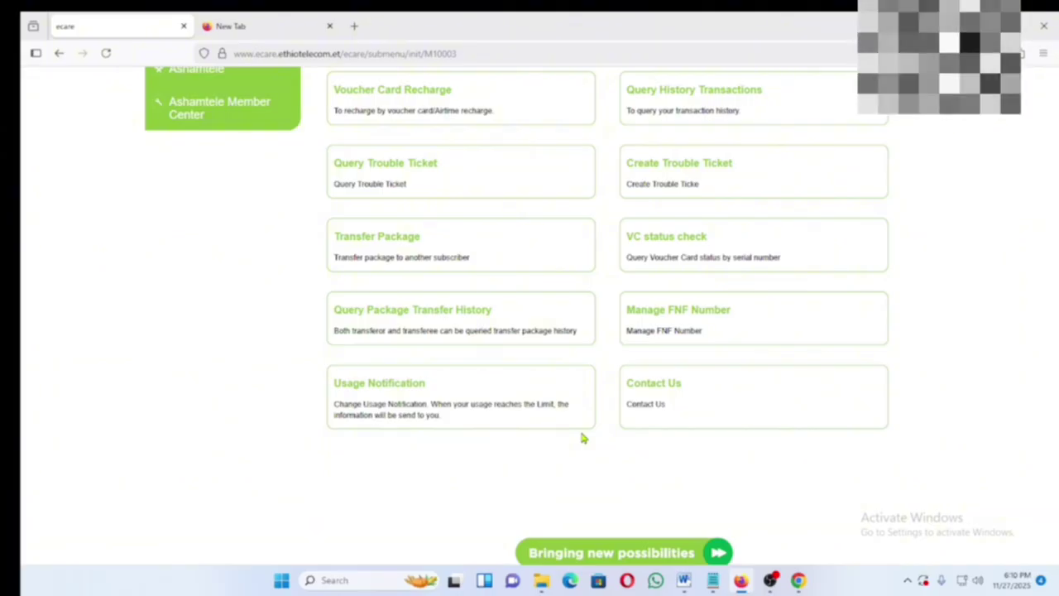
click(653, 390)
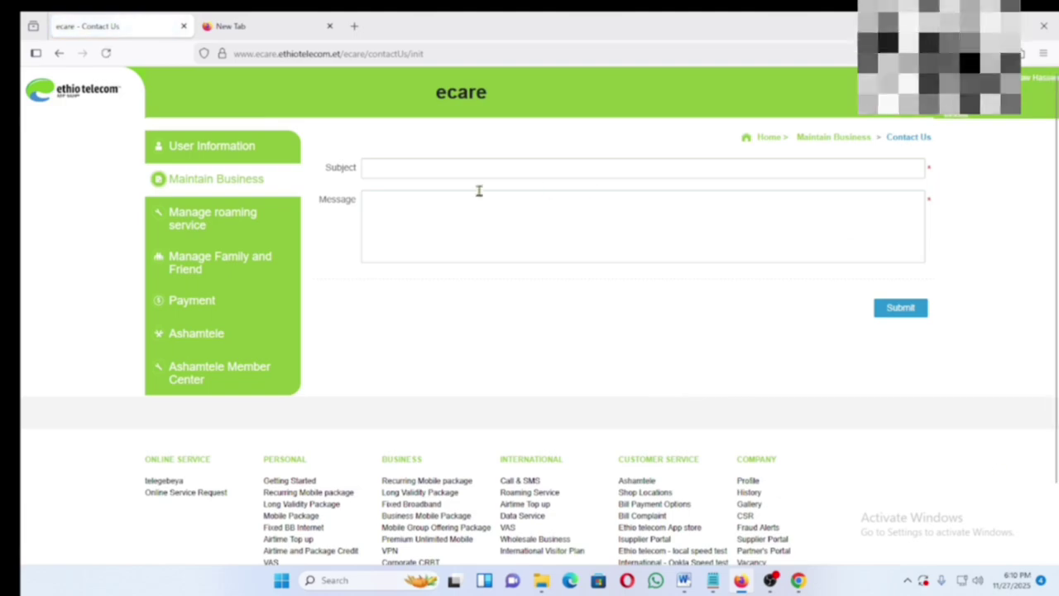
click(385, 167)
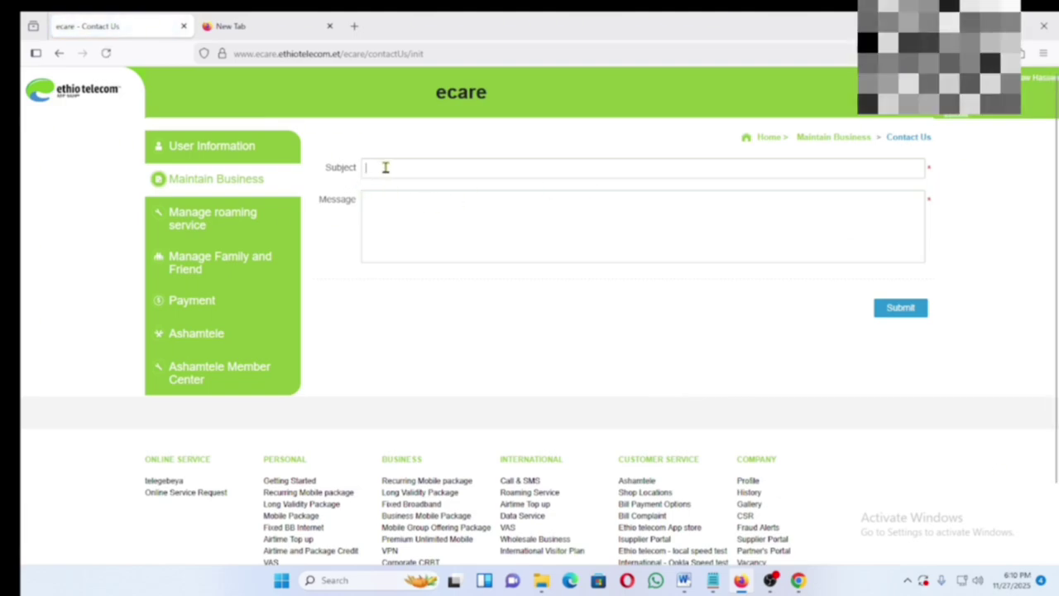
text(TTT)
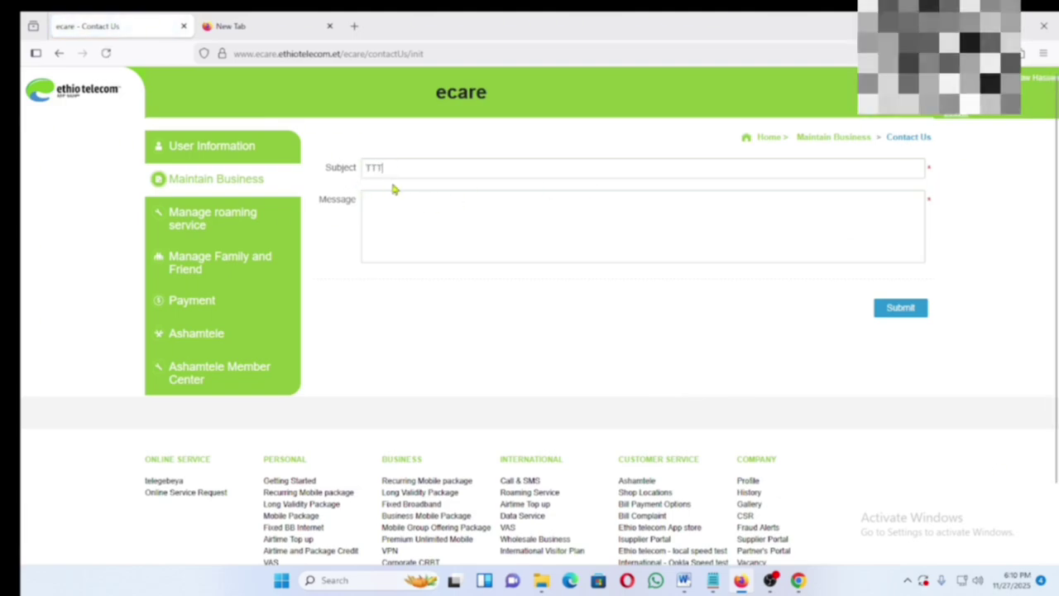
click(394, 198)
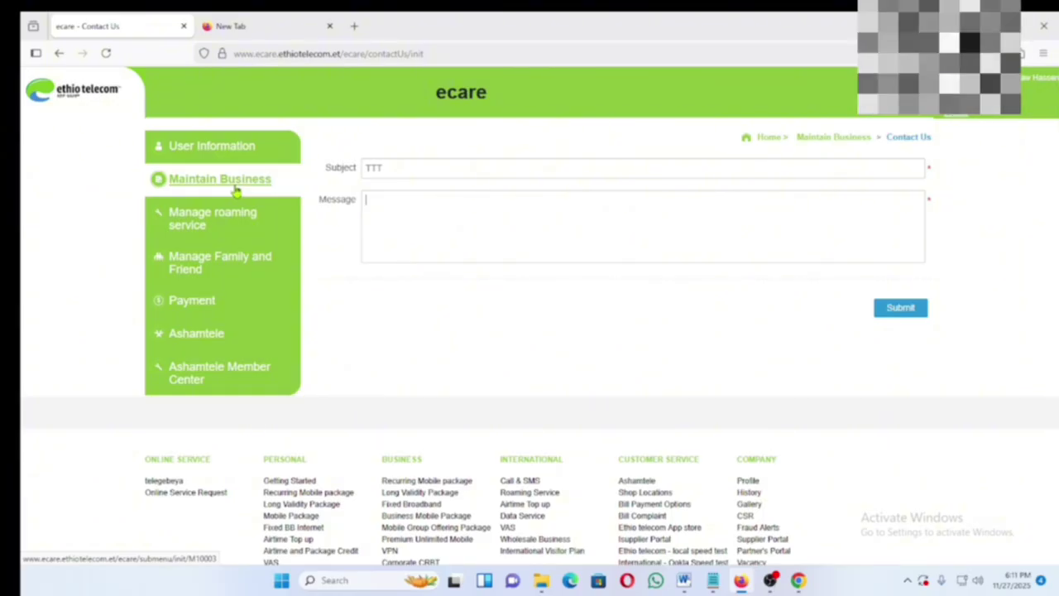
click(235, 190)
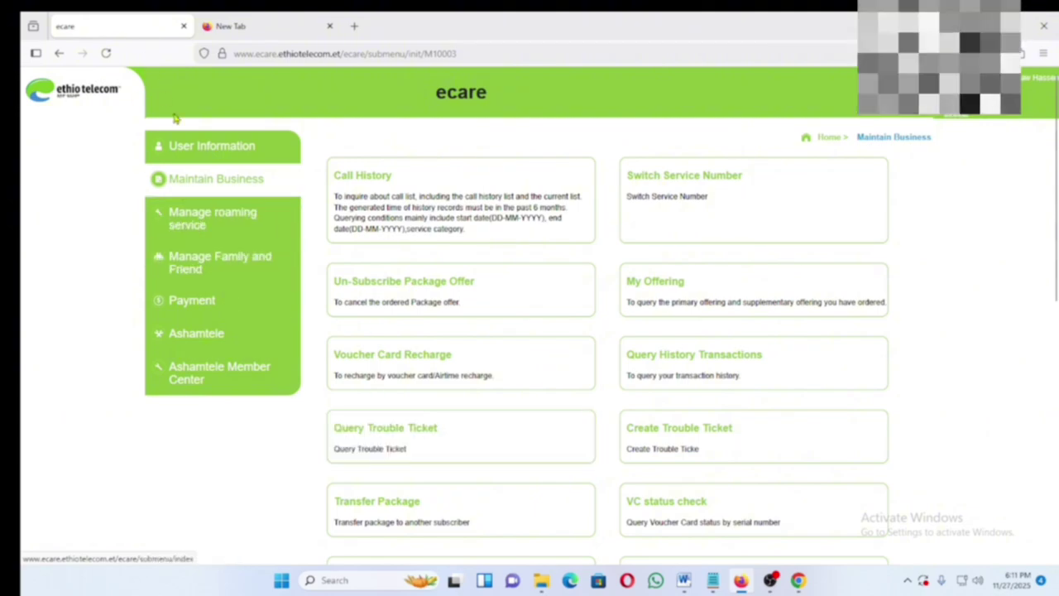
- Open Manage roaming service and its Activate Roaming Service page listing four international roaming options
click(192, 225)
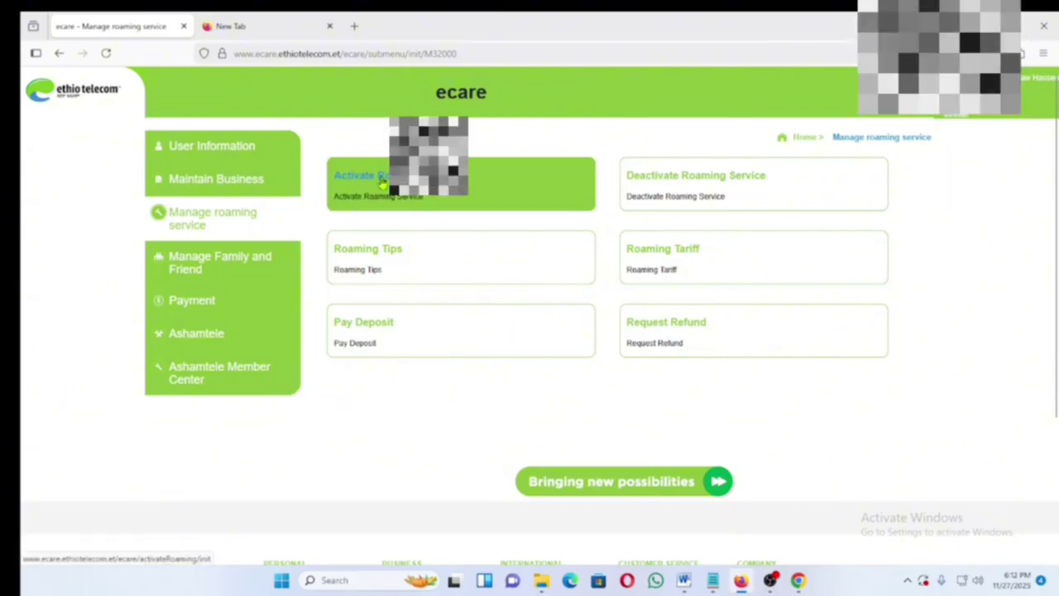
click(383, 179)
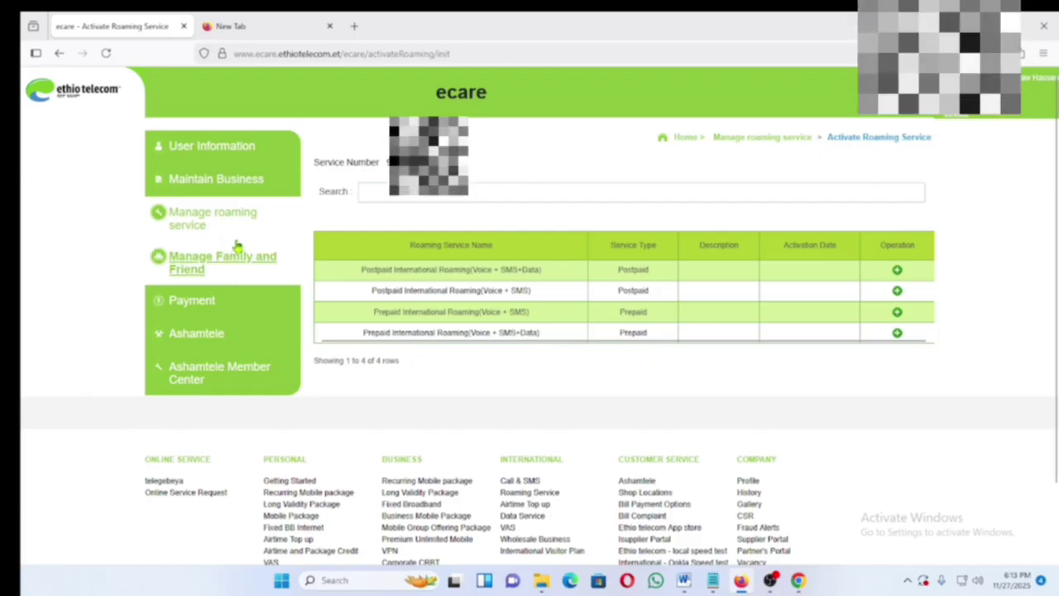
- Read the Roaming Tips page under Manage roaming service, then go back to the roaming options
click(223, 217)
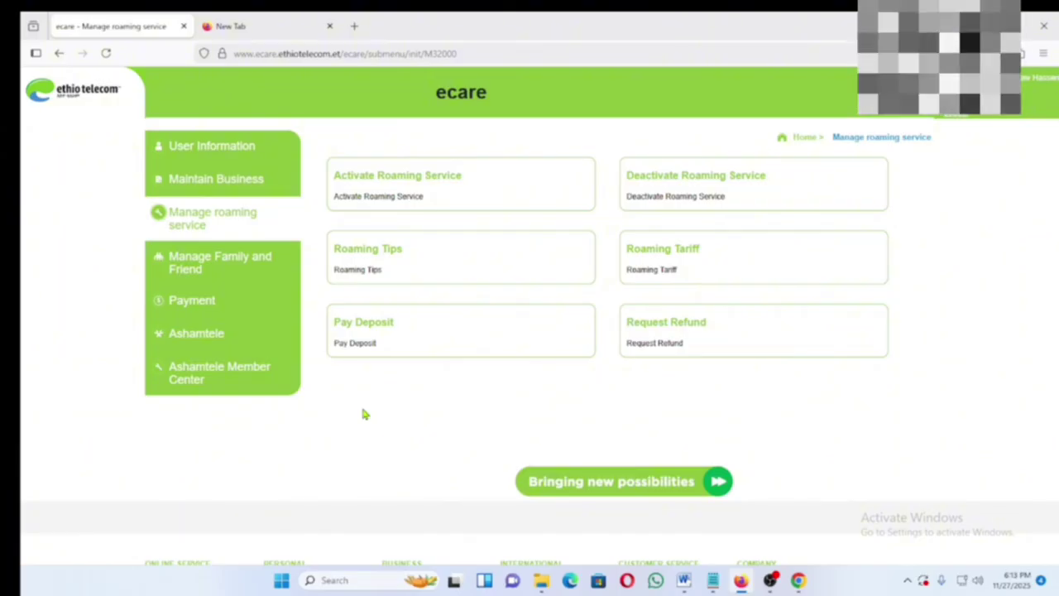
click(370, 261)
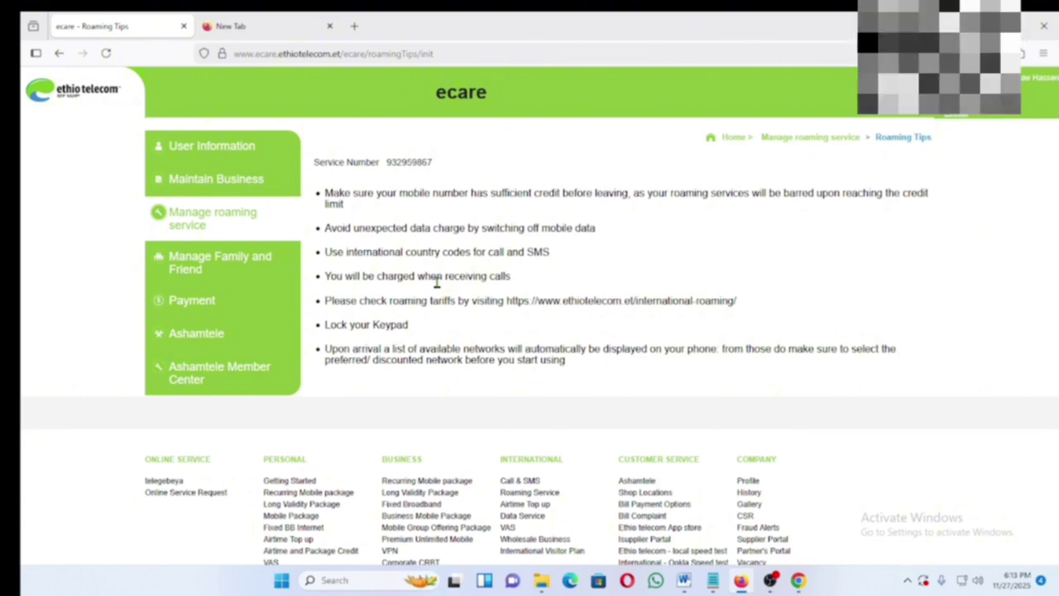
key(alt+Left)
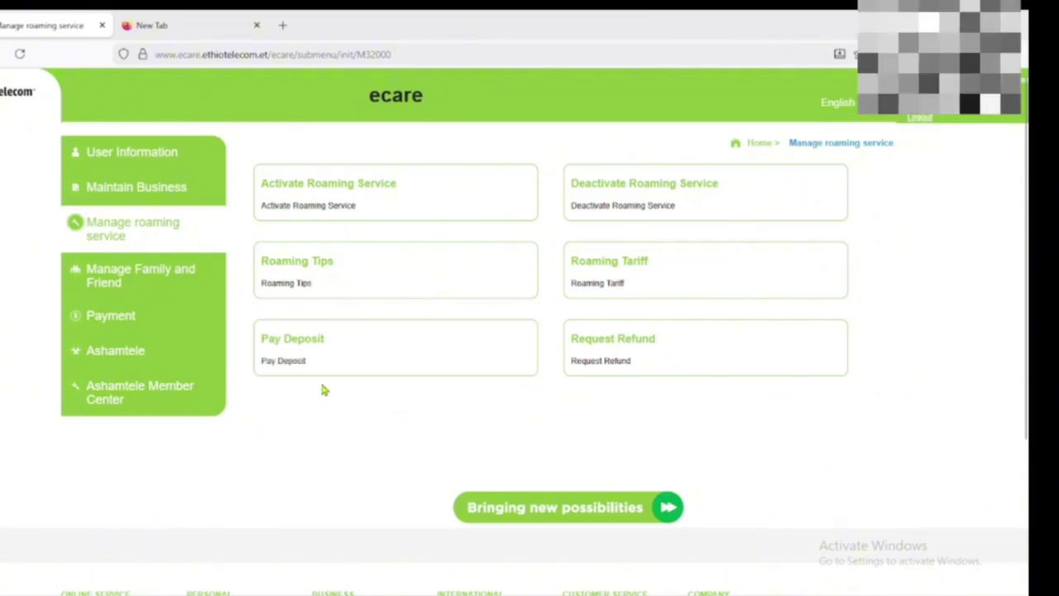
click(282, 350)
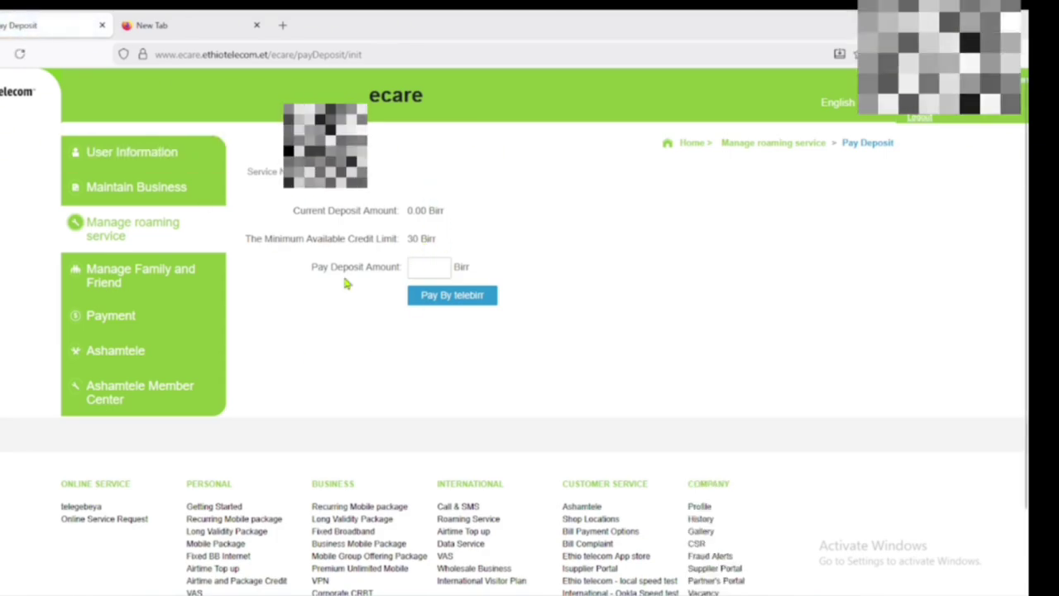
click(108, 220)
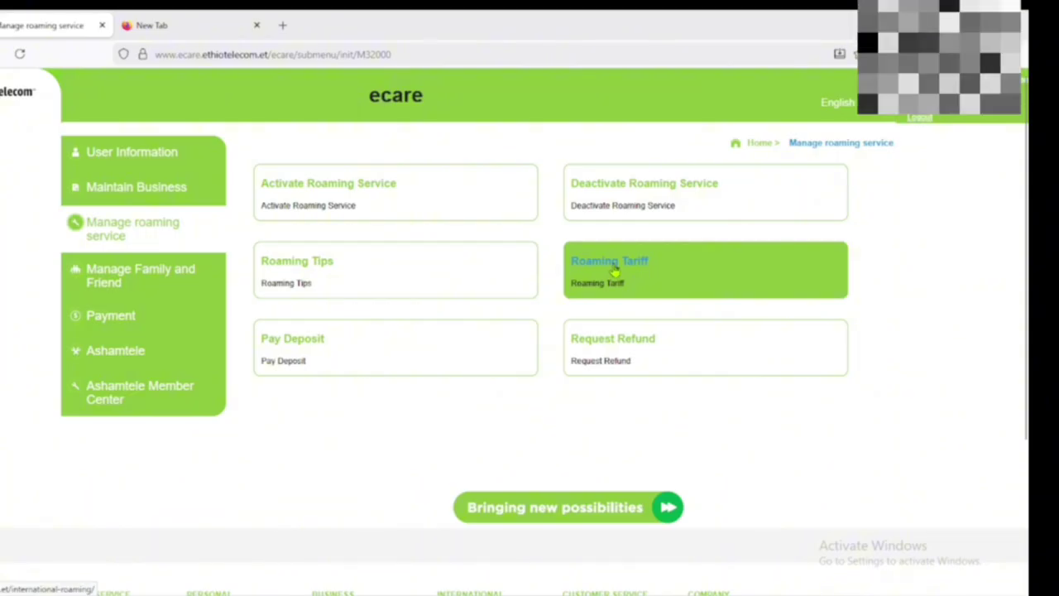
click(607, 268)
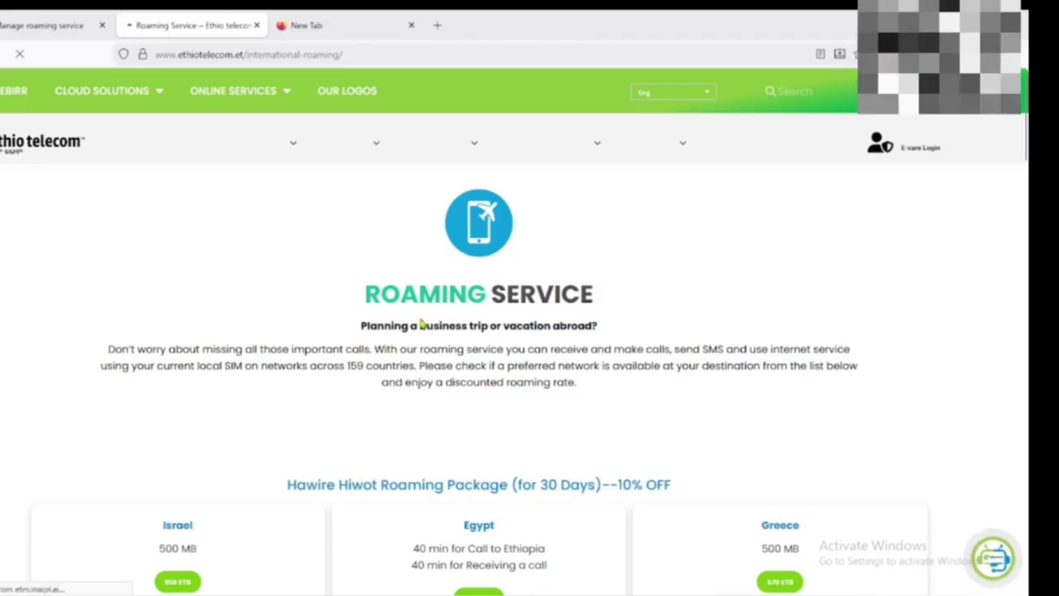
scroll(420, 315, down, 2)
scroll(420, 315, down, 1)
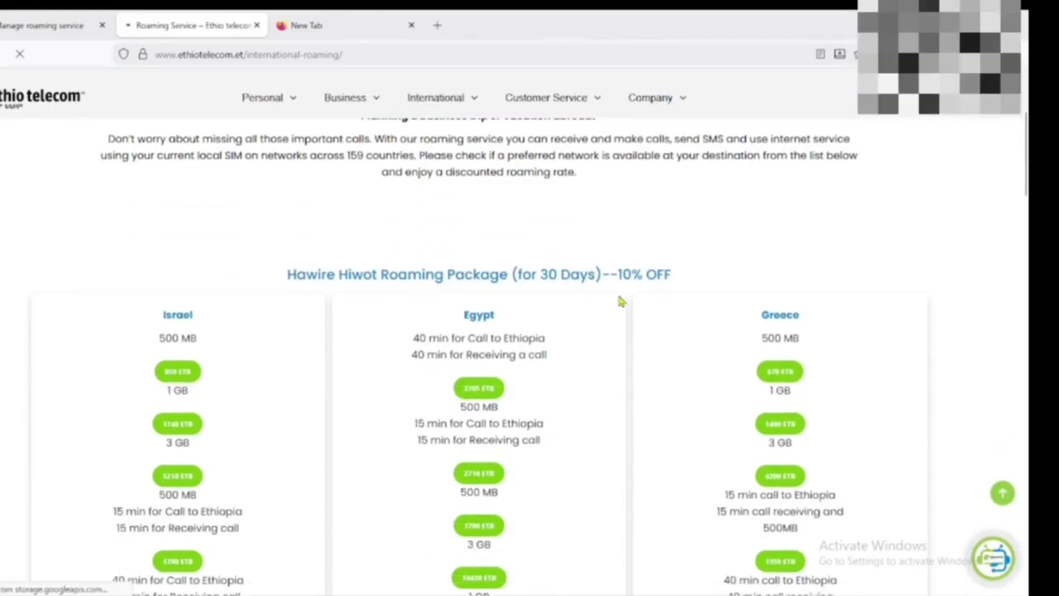
scroll(432, 296, down, 2)
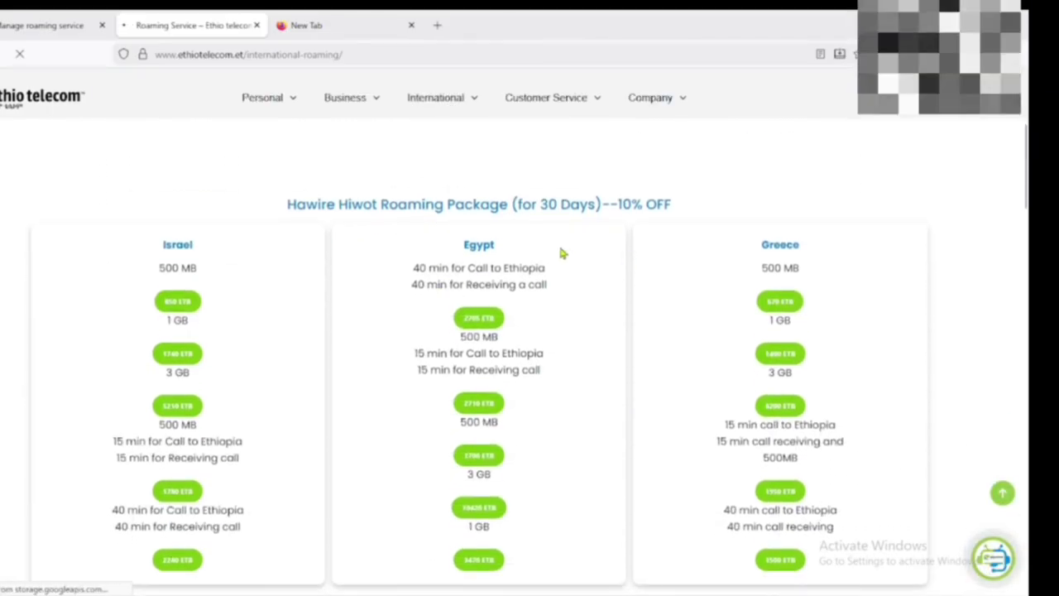
scroll(573, 236, down, 2)
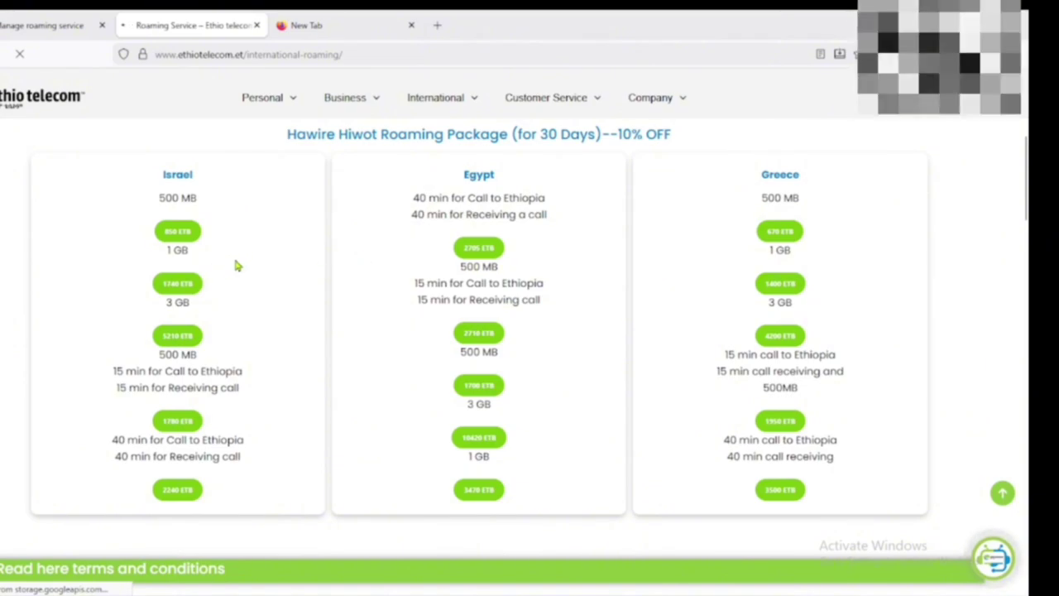
scroll(203, 240, down, 2)
scroll(198, 236, up, 2)
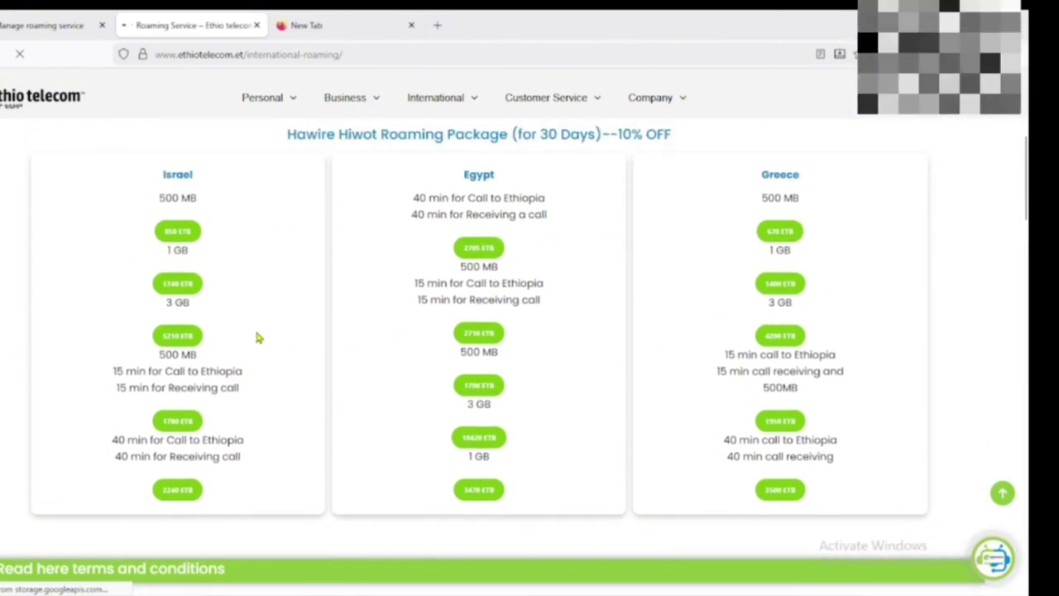
scroll(257, 337, down, 7)
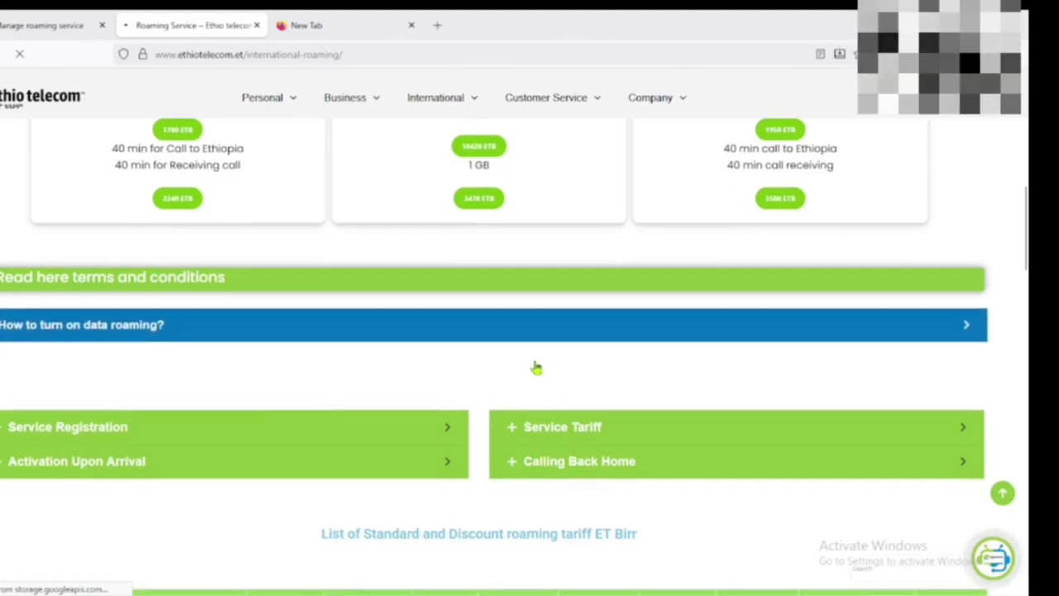
scroll(536, 368, down, 8)
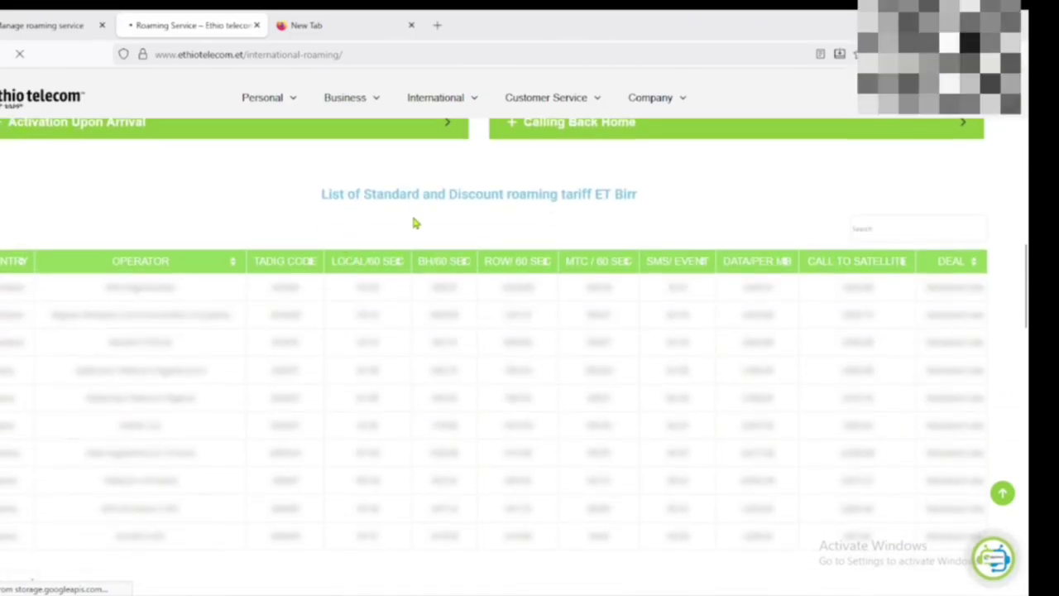
scroll(414, 225, down, 2)
scroll(574, 240, up, 2)
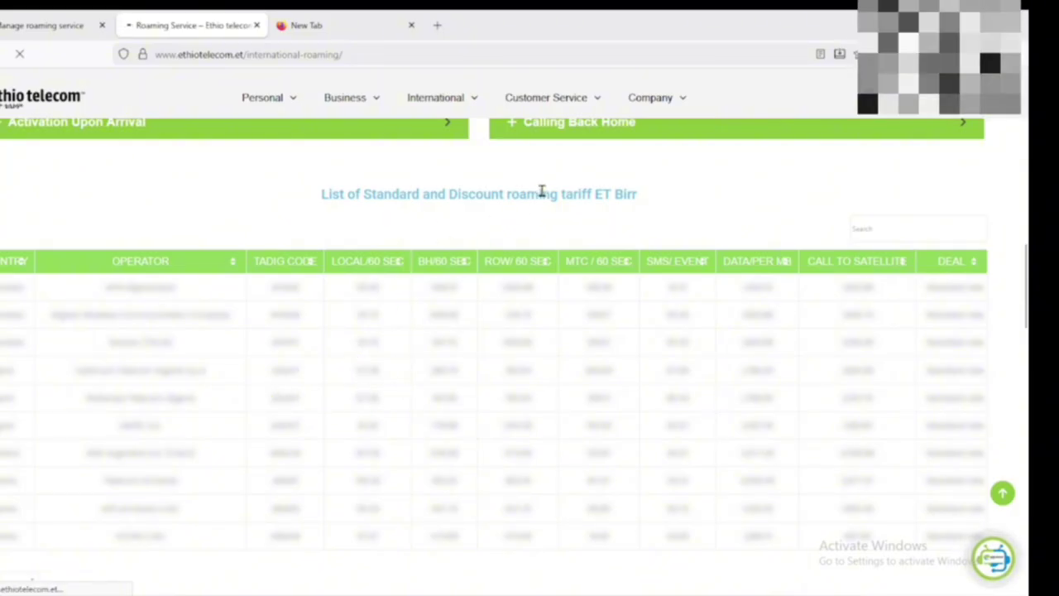
scroll(583, 327, down, 1)
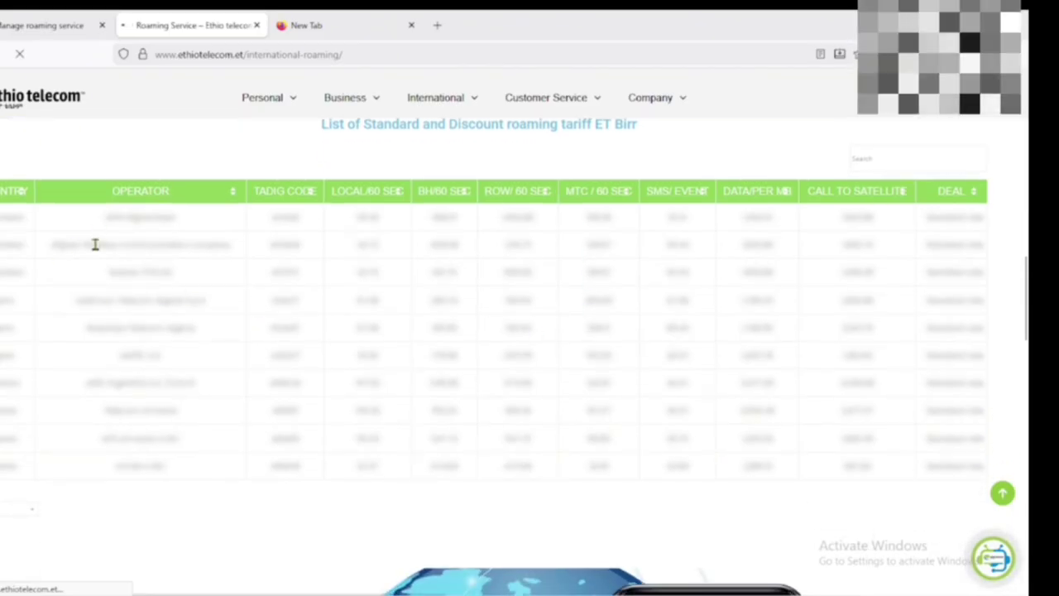
scroll(537, 422, down, 1)
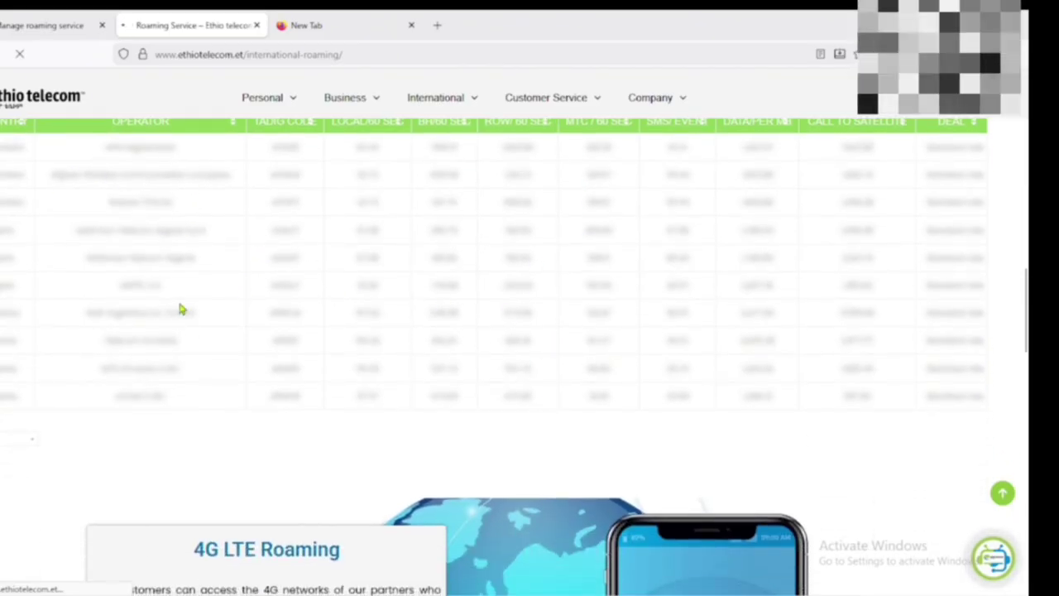
scroll(182, 309, down, 10)
scroll(300, 411, down, 1)
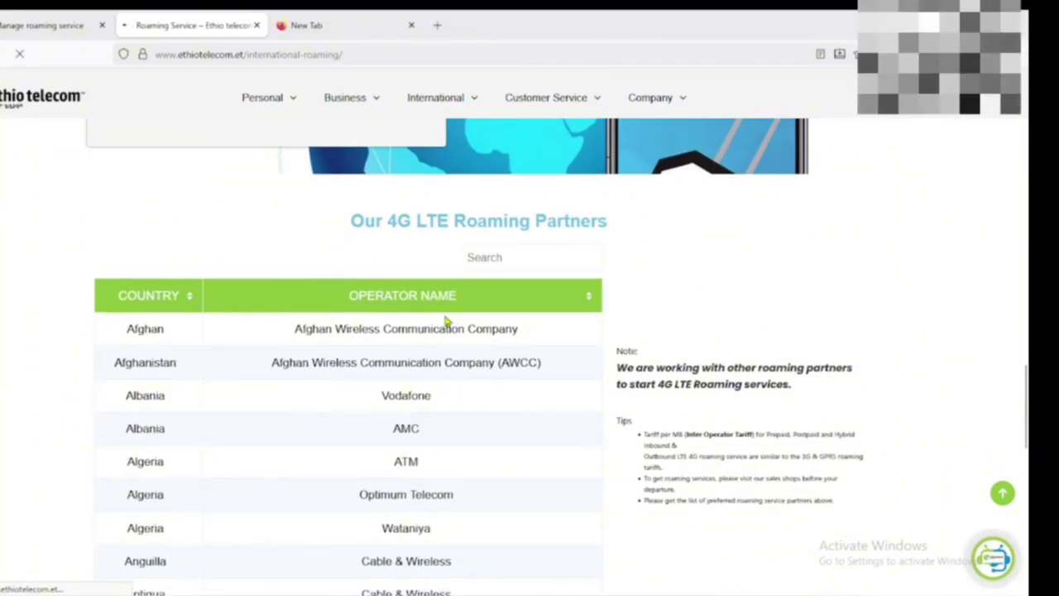
scroll(446, 321, down, 1)
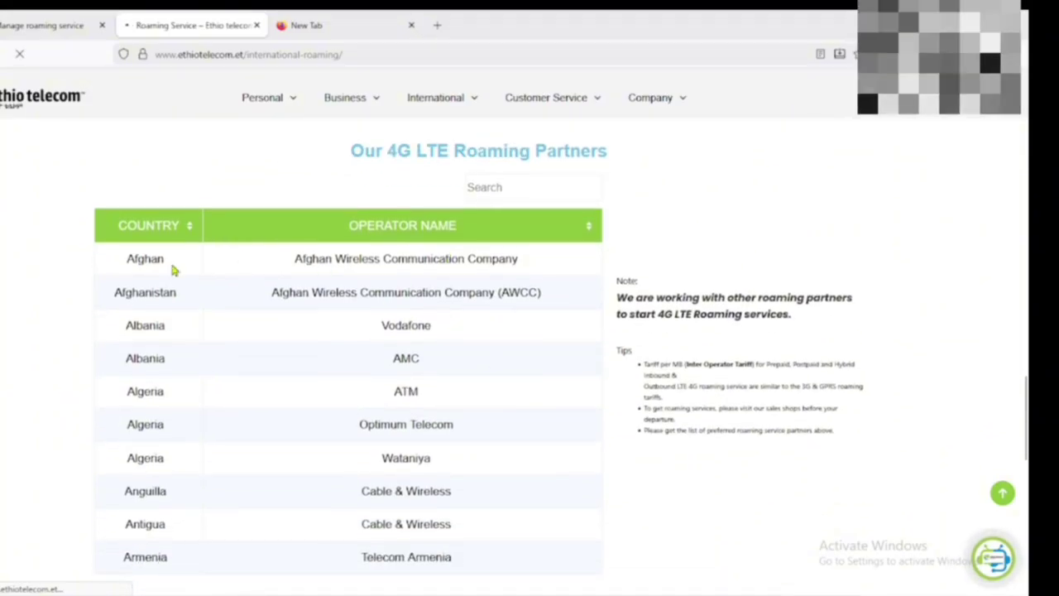
scroll(397, 432, down, 2)
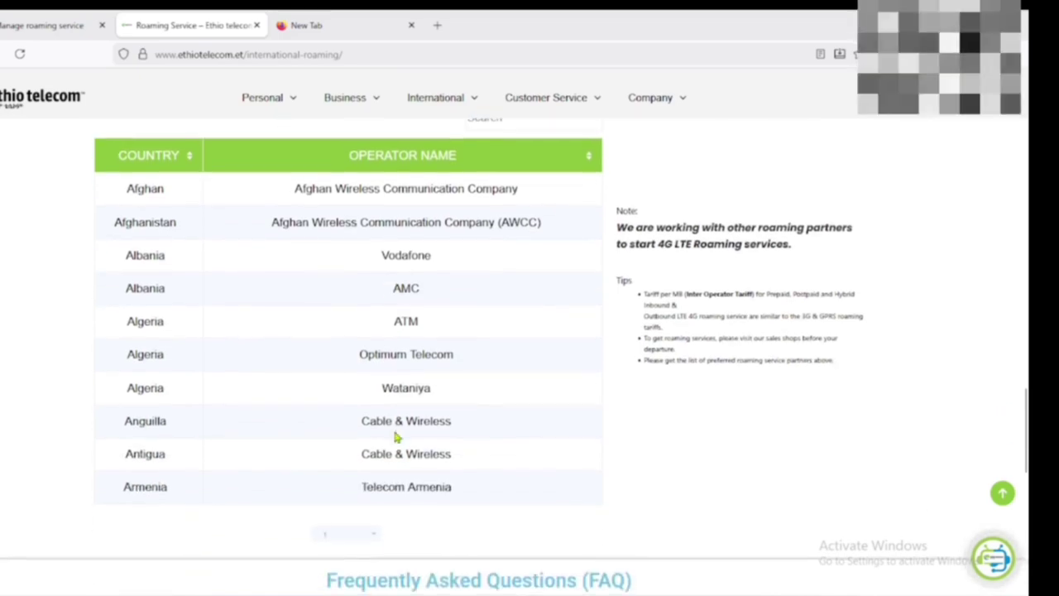
scroll(396, 437, up, 20)
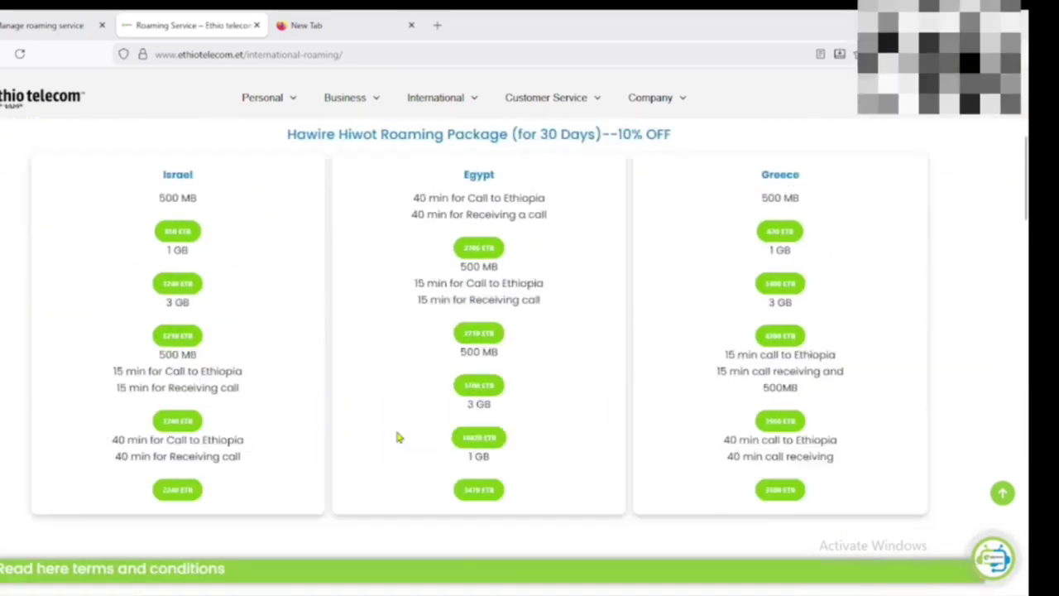
scroll(396, 437, up, 5)
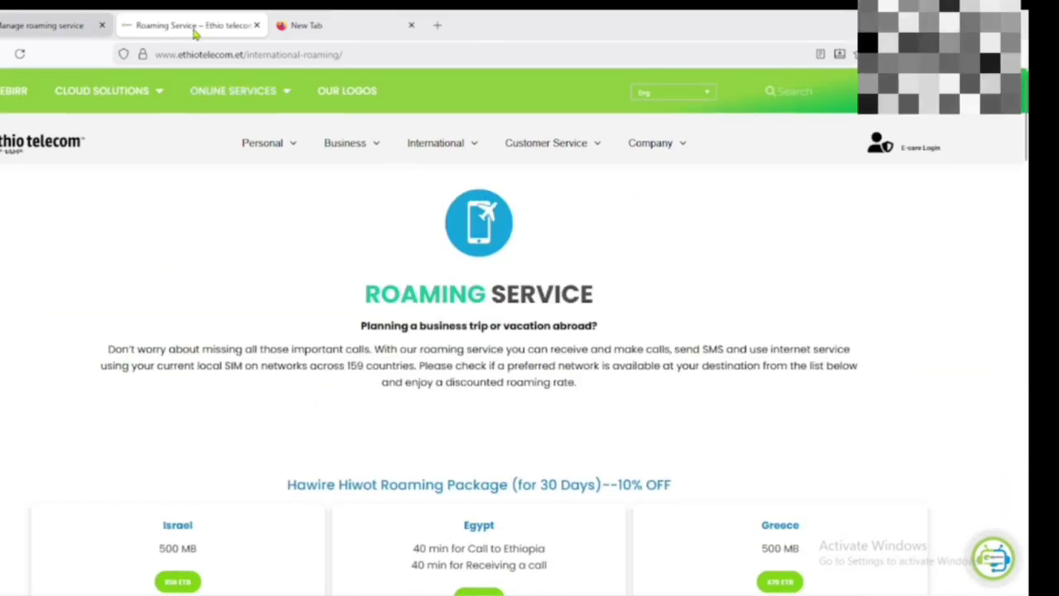
- View the roaming Request Refund form showing a 0.00 Birr deposit, then return to Manage roaming service
click(80, 27)
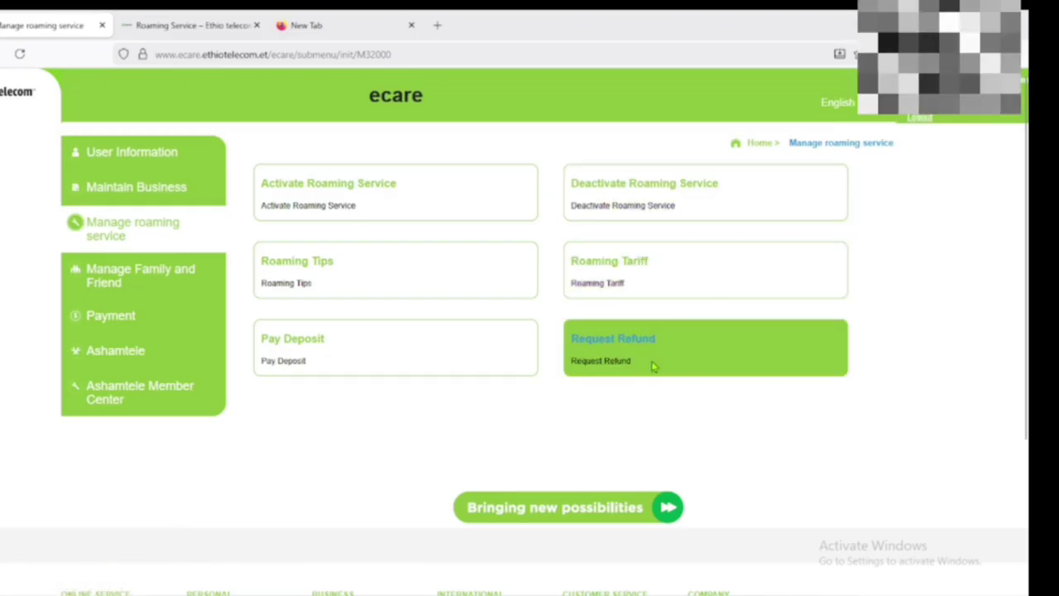
click(613, 344)
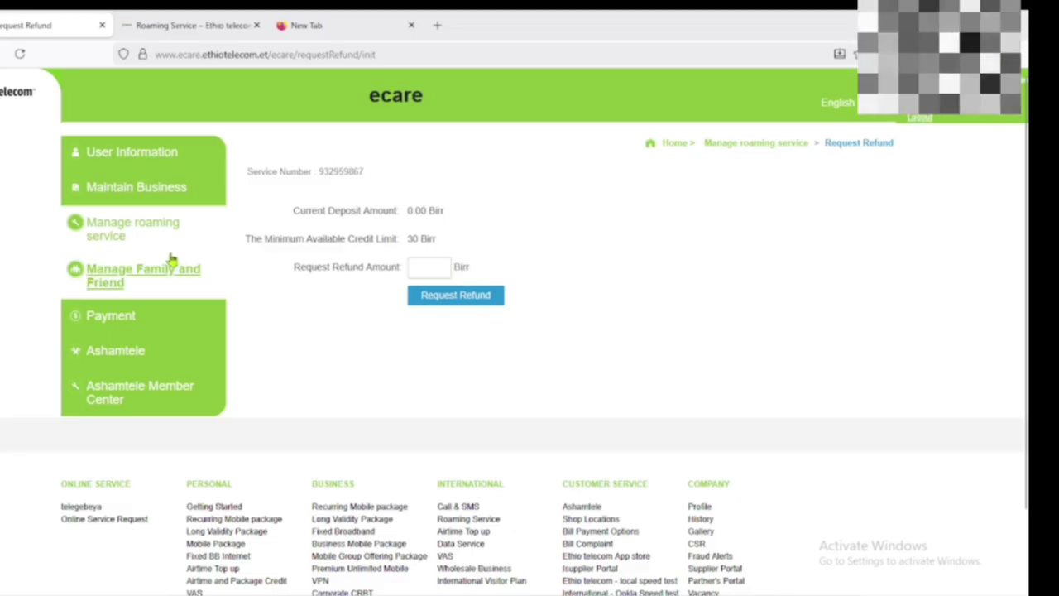
click(130, 230)
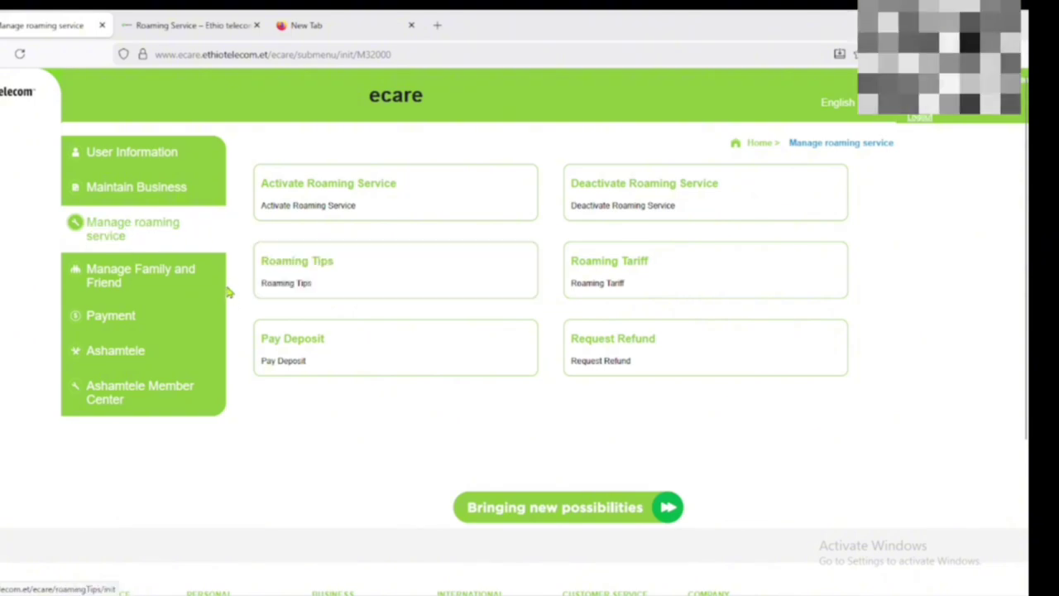
- Open Manage Family and Friend's Create Family Group form and enter 5 as the allowed maximum group members
click(112, 283)
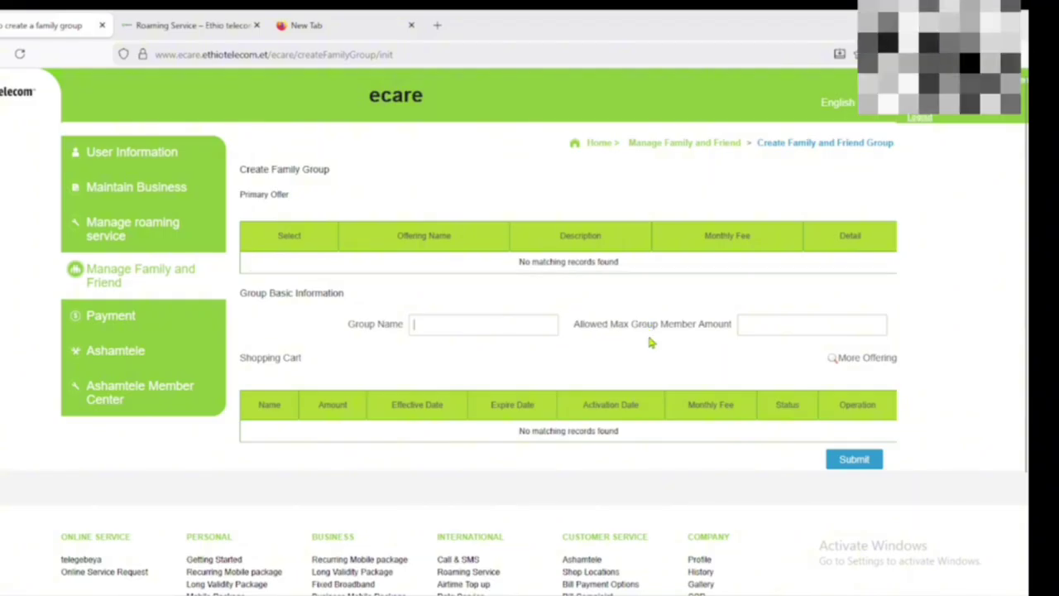
click(754, 326)
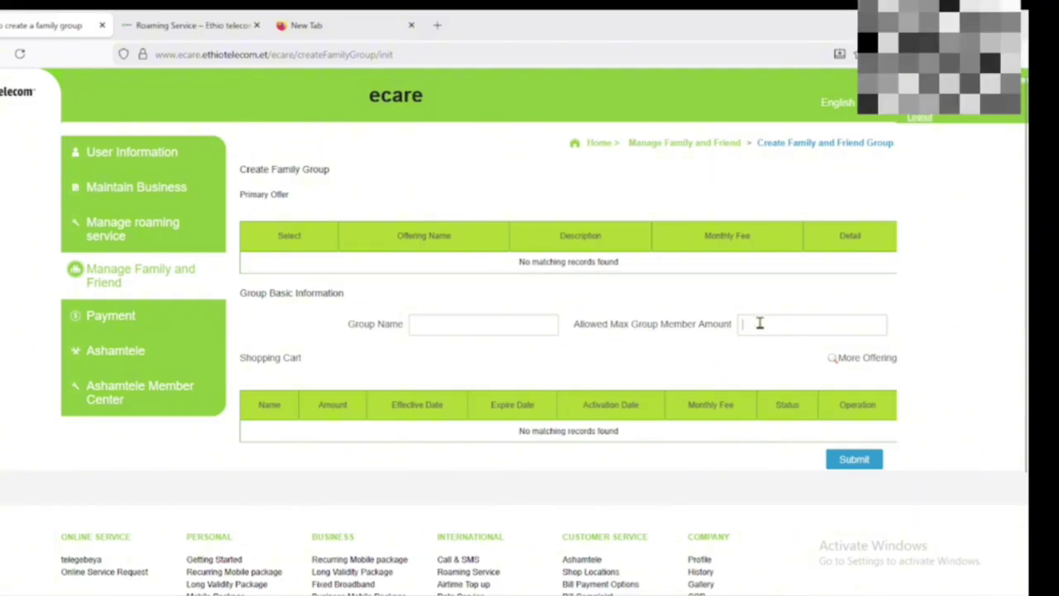
text(5)
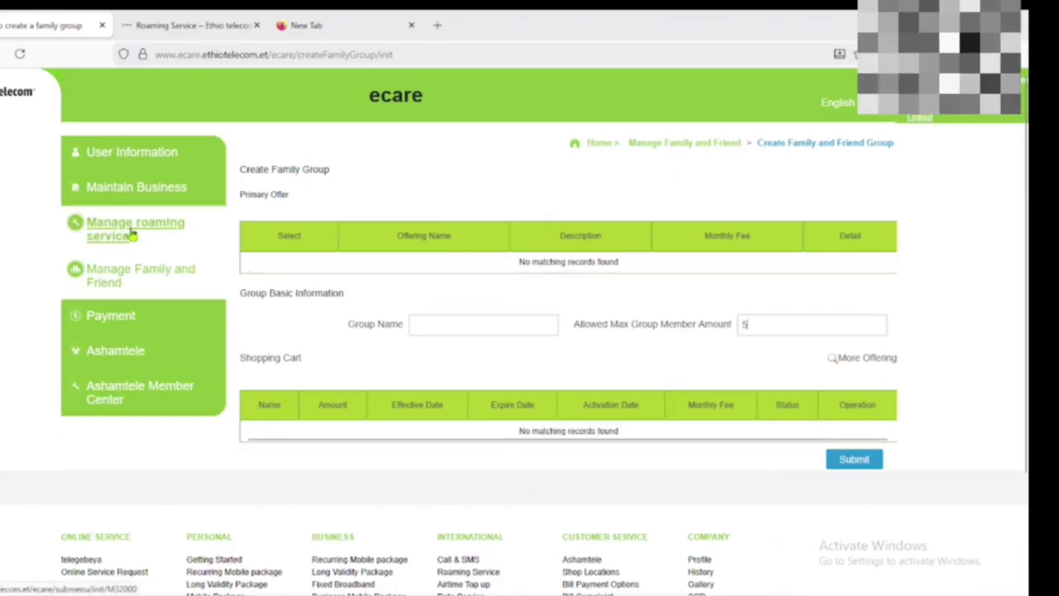
- Open Payment's Query MM Result Log and pick month 10 for the end date in the calendar
click(108, 320)
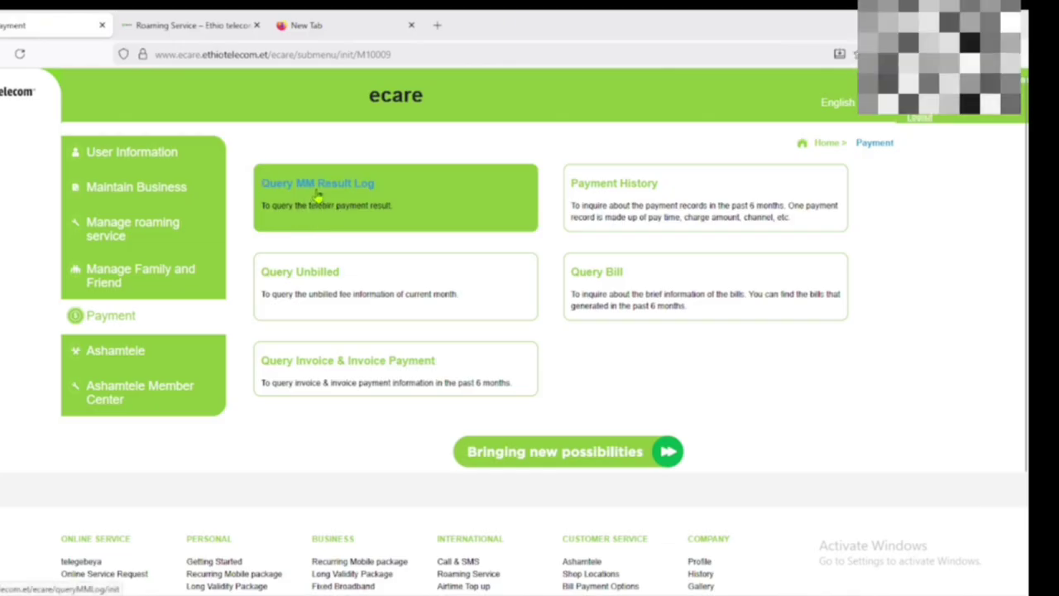
click(318, 194)
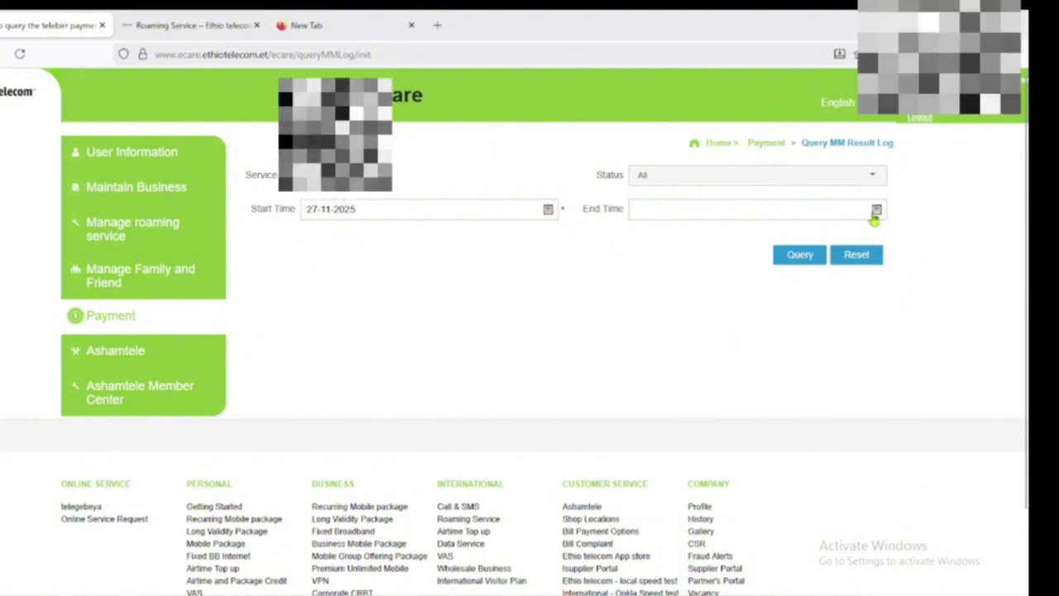
click(110, 316)
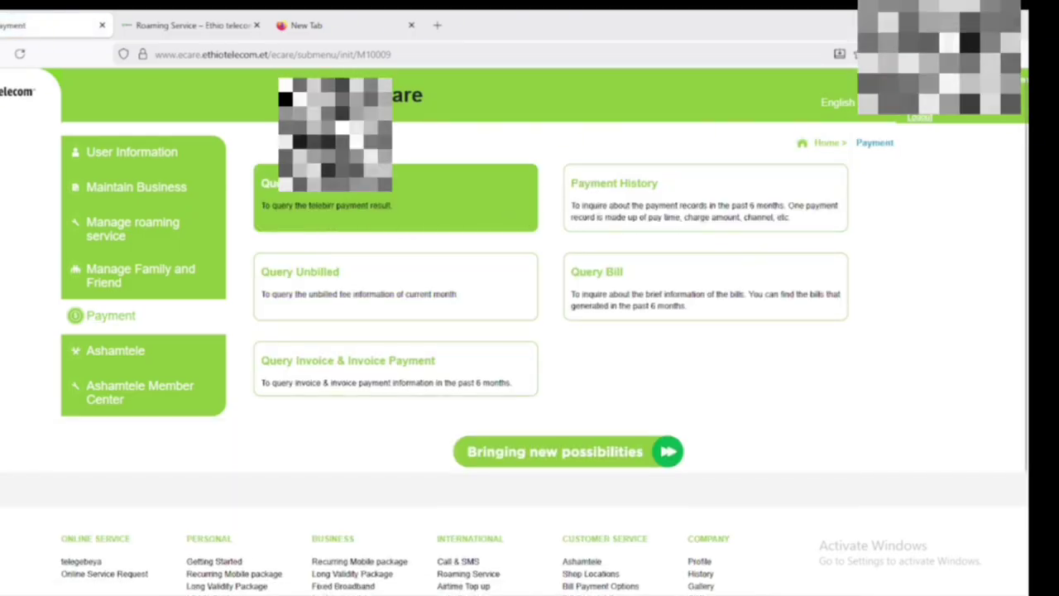
click(315, 198)
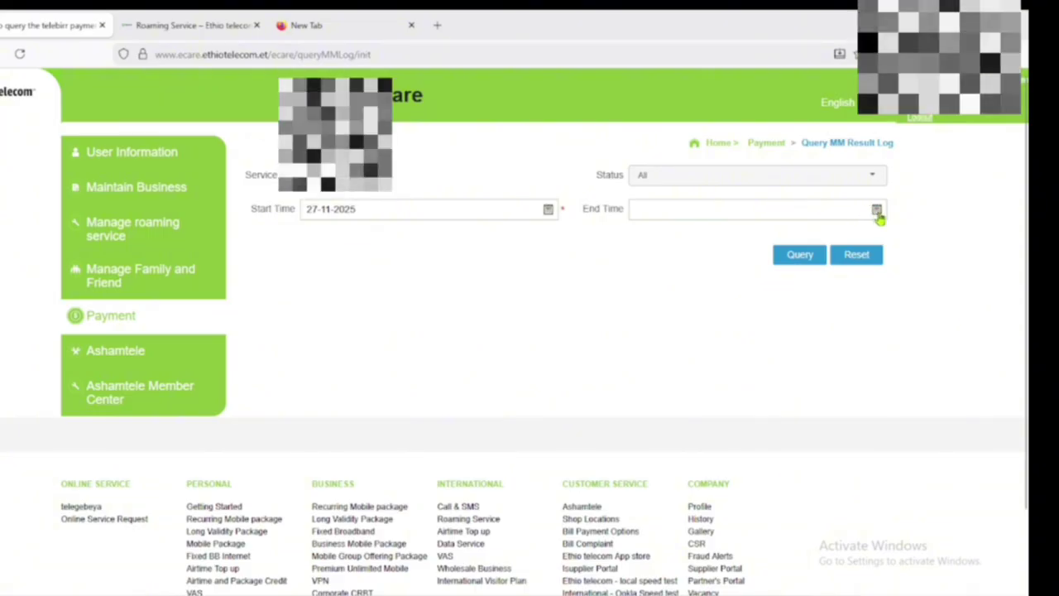
click(876, 209)
click(710, 232)
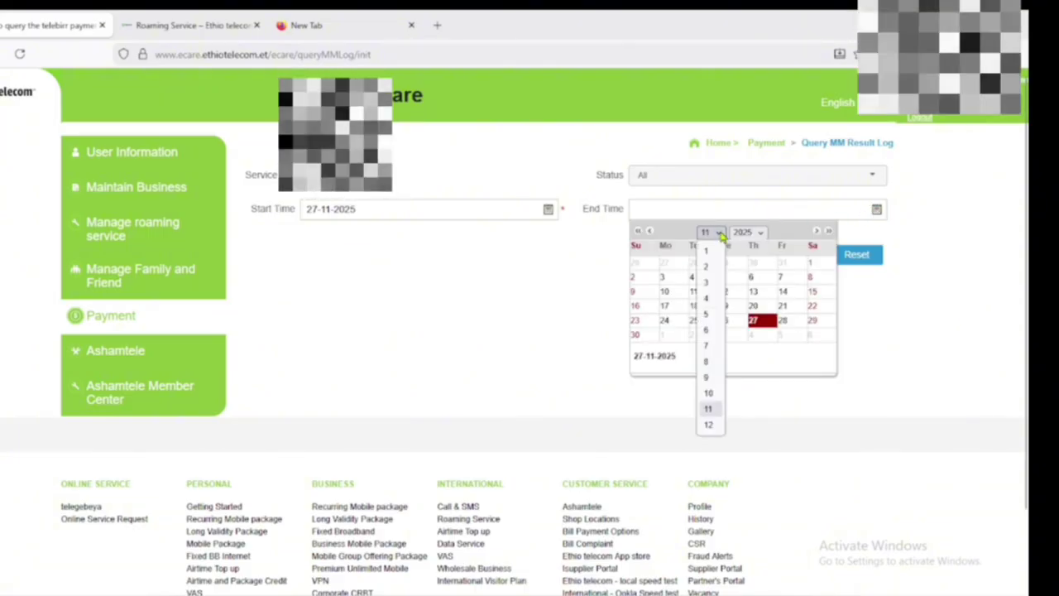
click(710, 407)
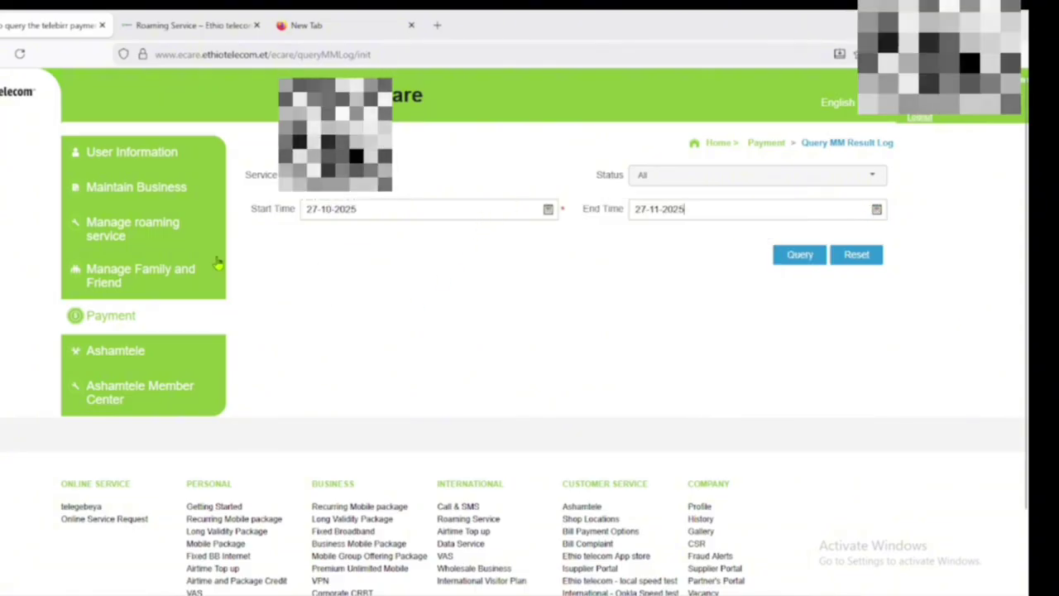
- Open Query Unbilled from Payment, showing 452.42 Birr total unbilled, including 392.01 Birr for GPRS
click(118, 326)
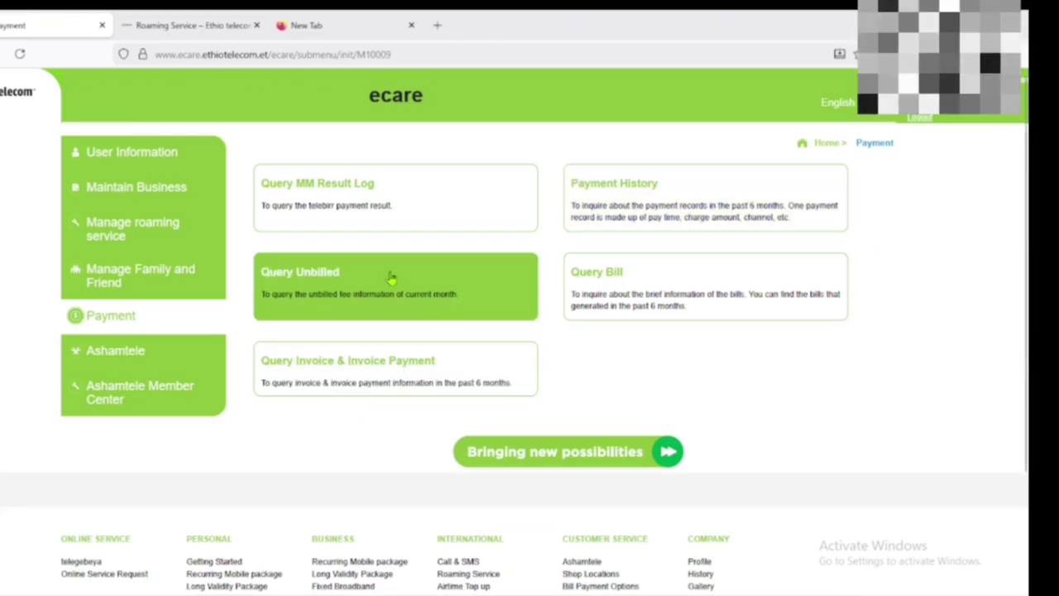
click(370, 296)
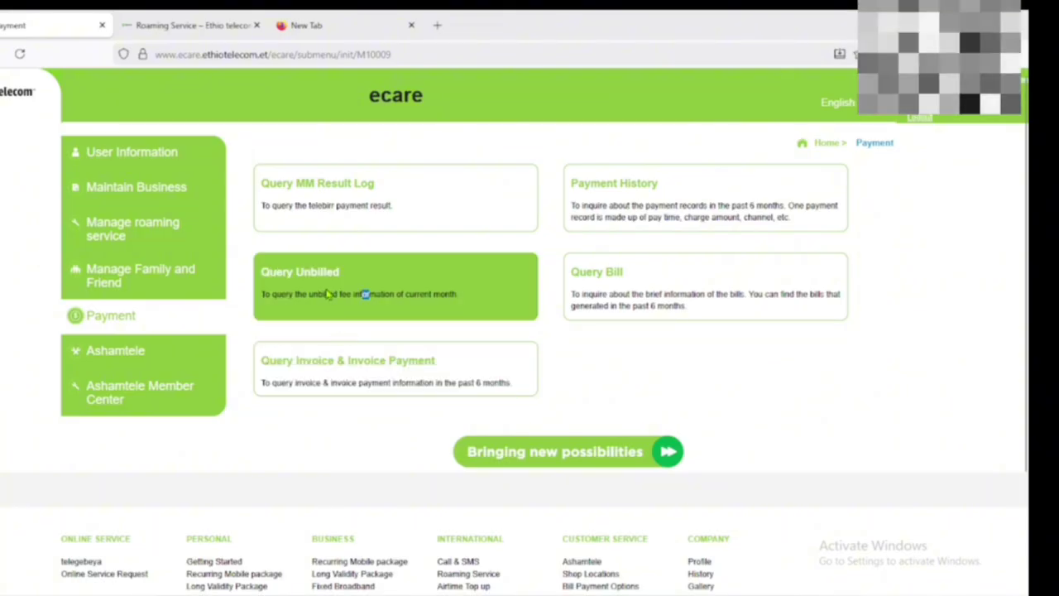
click(362, 294)
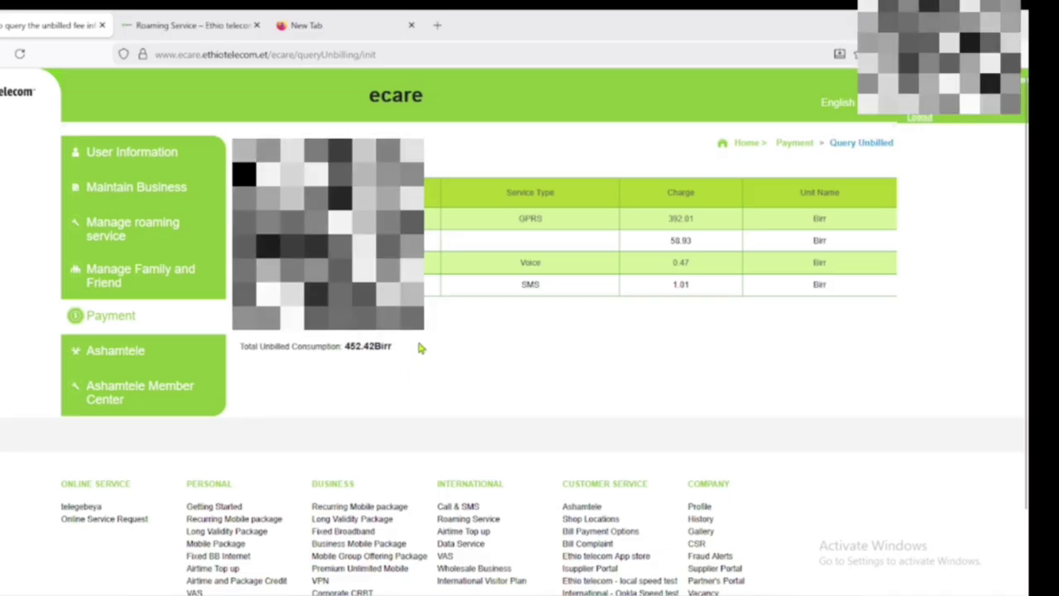
- Return from the unbilled charges to the Payment menu of query options
click(106, 316)
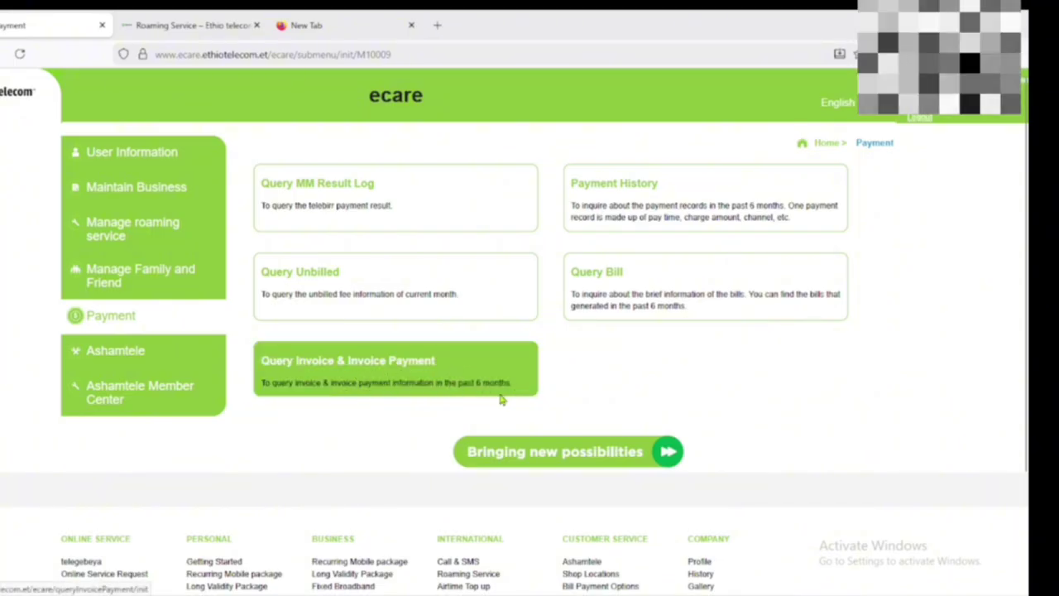
drag(496, 383, 347, 359)
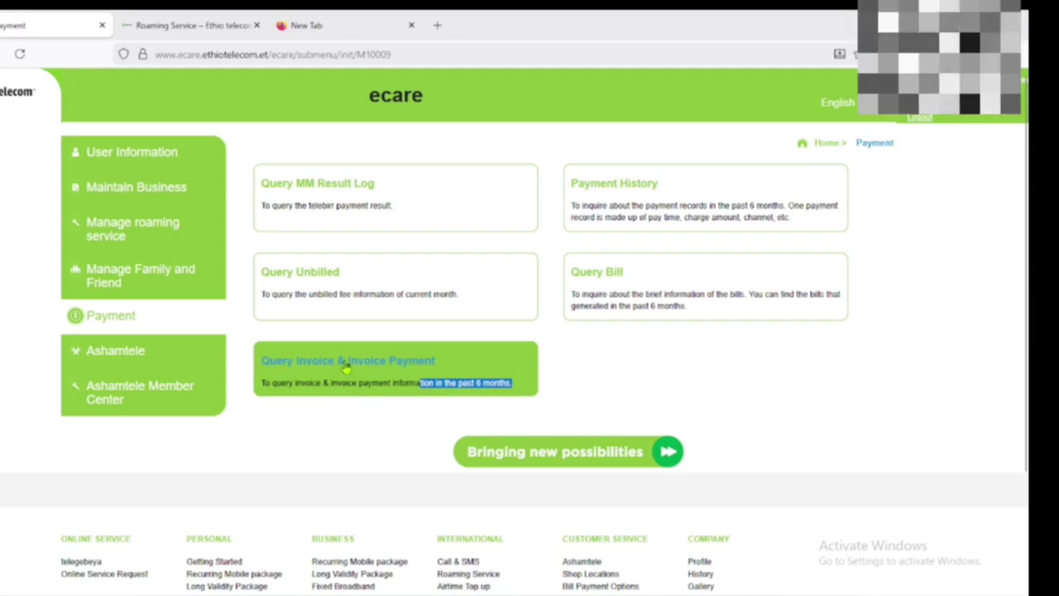
click(347, 359)
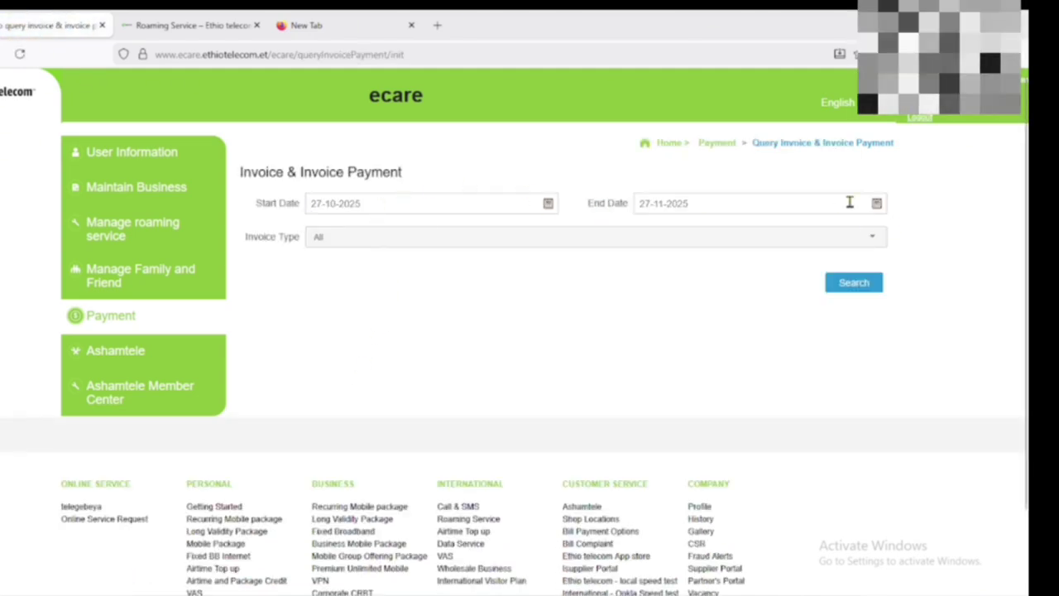
click(124, 317)
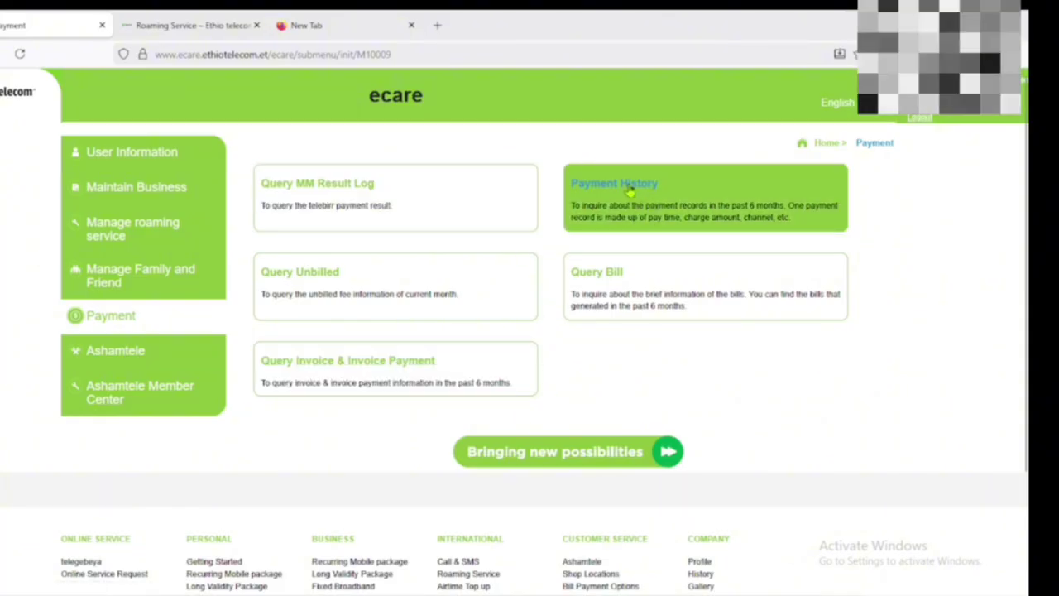
click(629, 186)
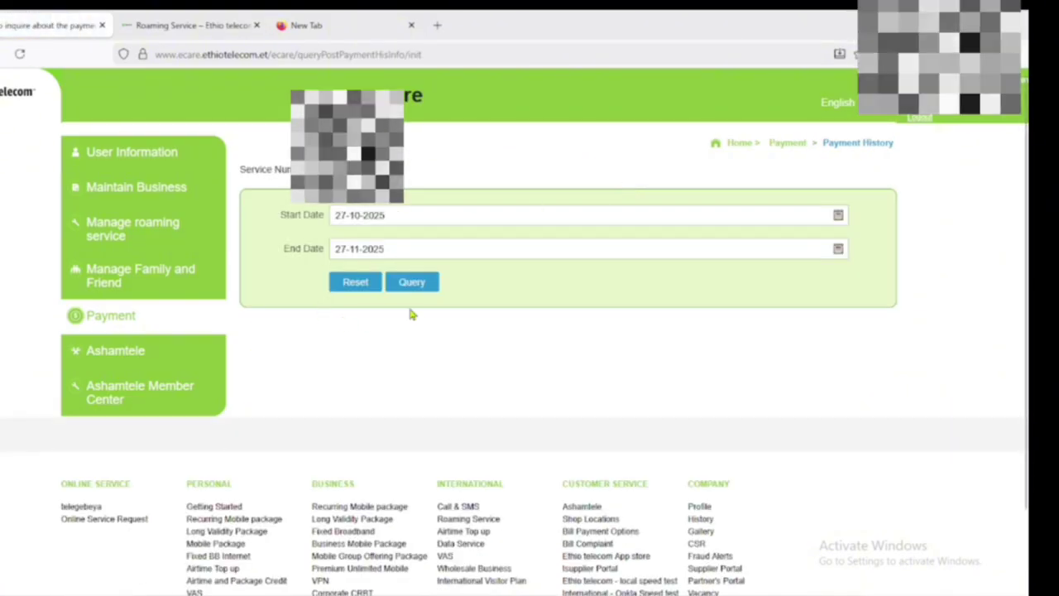
click(411, 284)
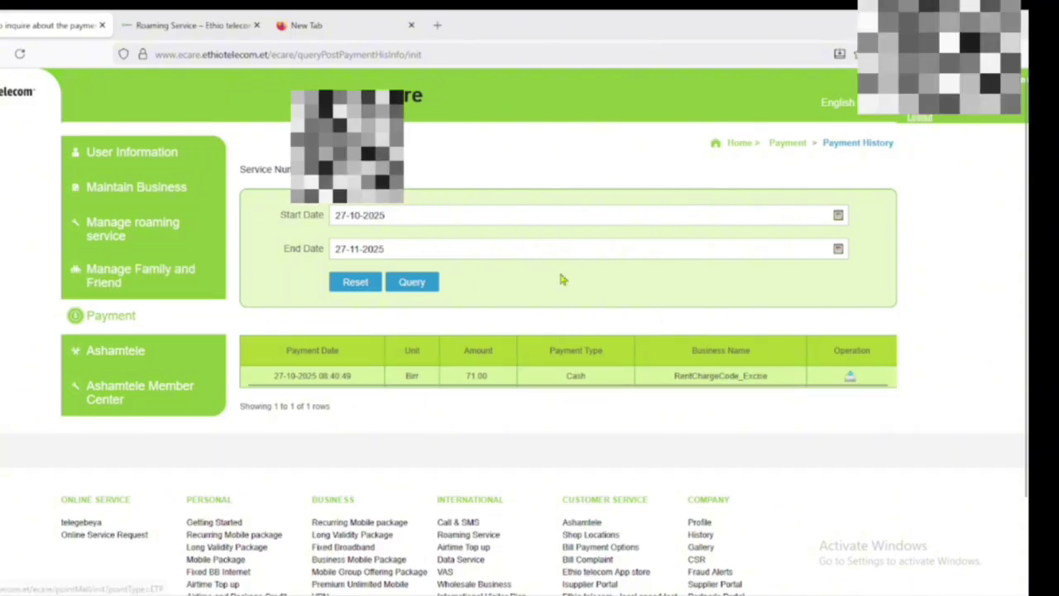
click(112, 316)
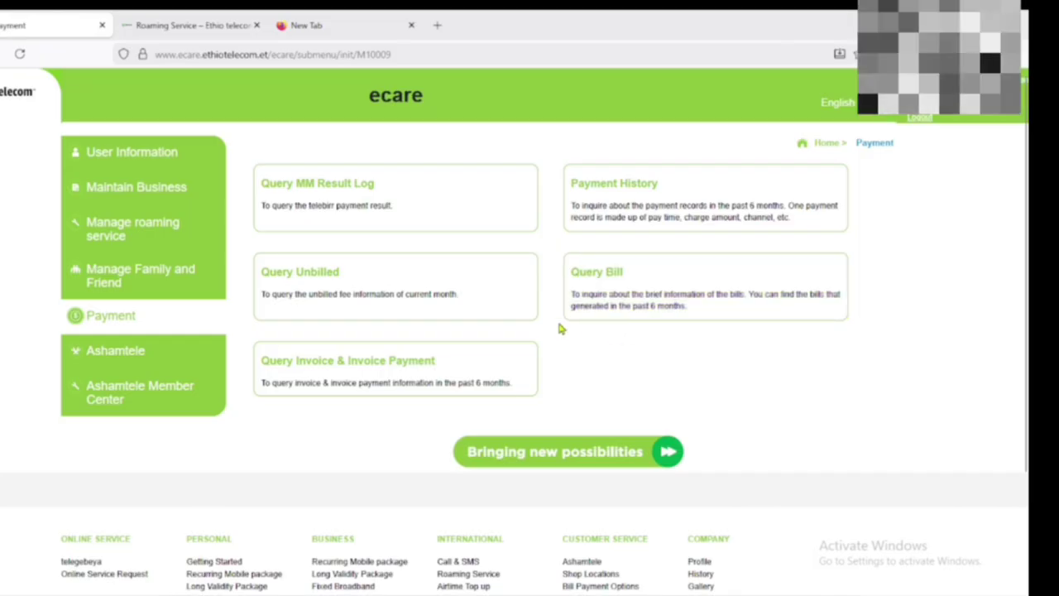
- Query bills for all cycles (20250501–20251001), scan the results, then return to Payment
click(597, 272)
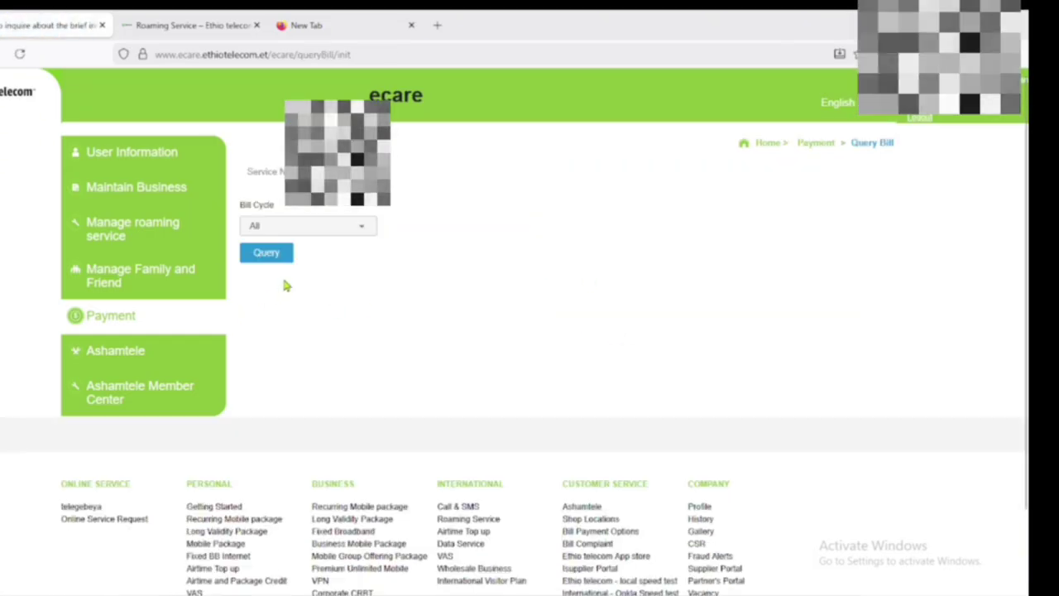
click(362, 227)
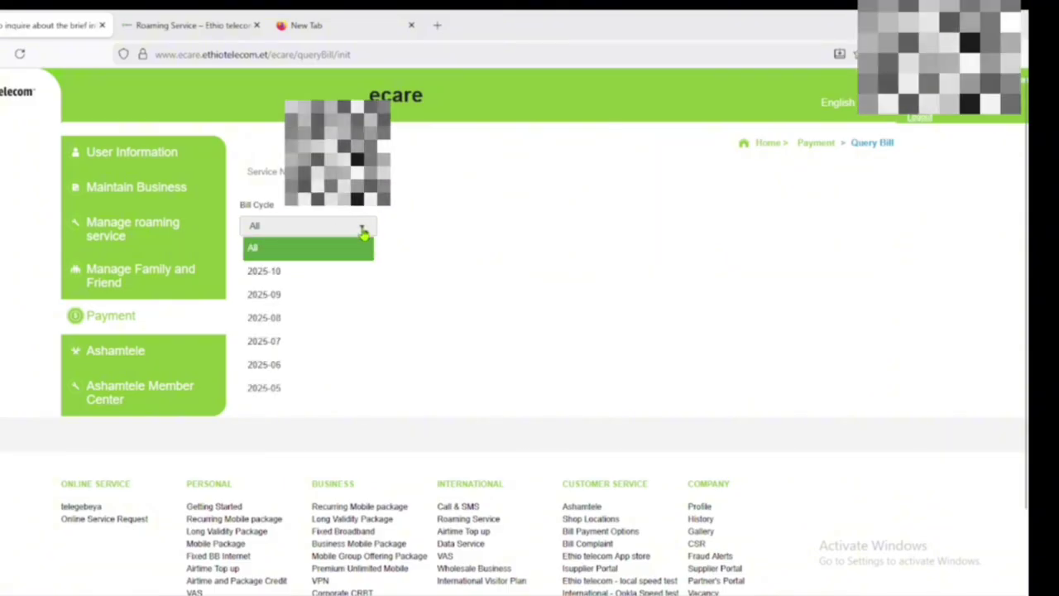
click(417, 251)
click(274, 255)
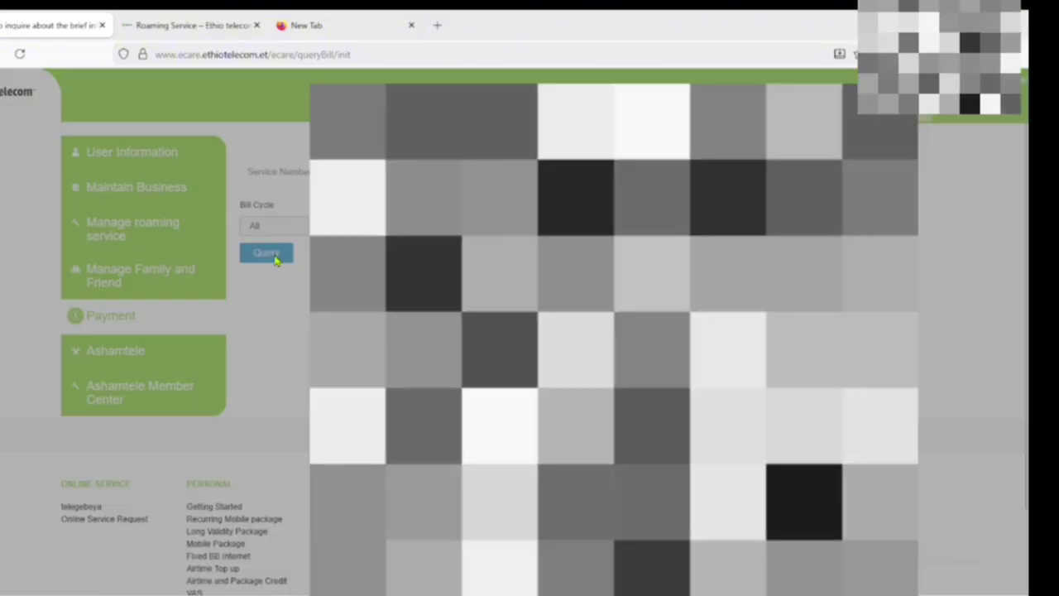
scroll(529, 388, down, 1)
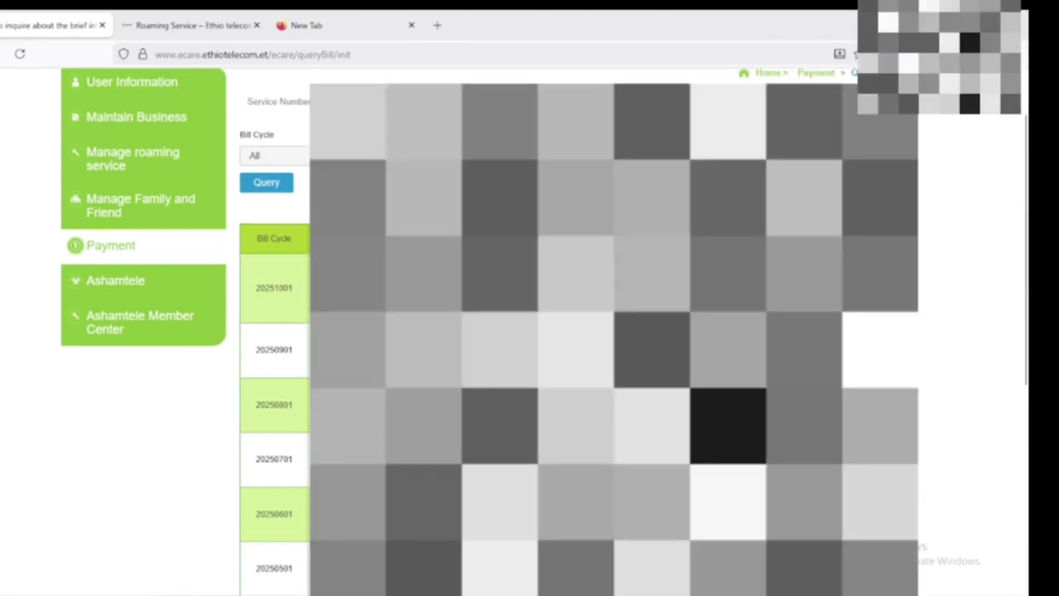
scroll(530, 331, down, 3)
scroll(529, 331, up, 3)
click(123, 250)
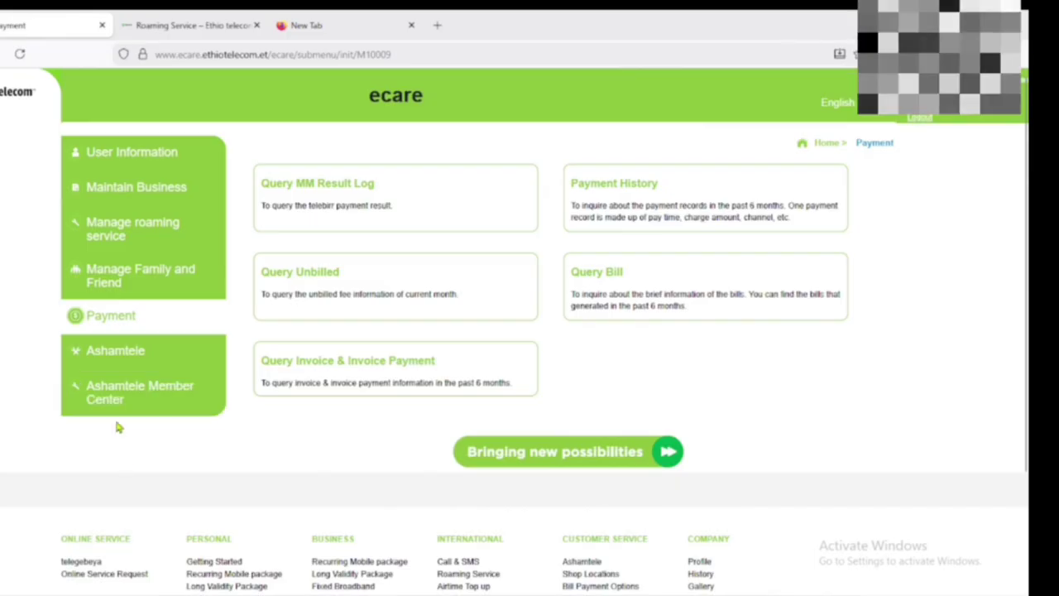
- In Point Mall's My Points, review earned, spent, to-be-expired and expired points, then return to Payment
click(112, 353)
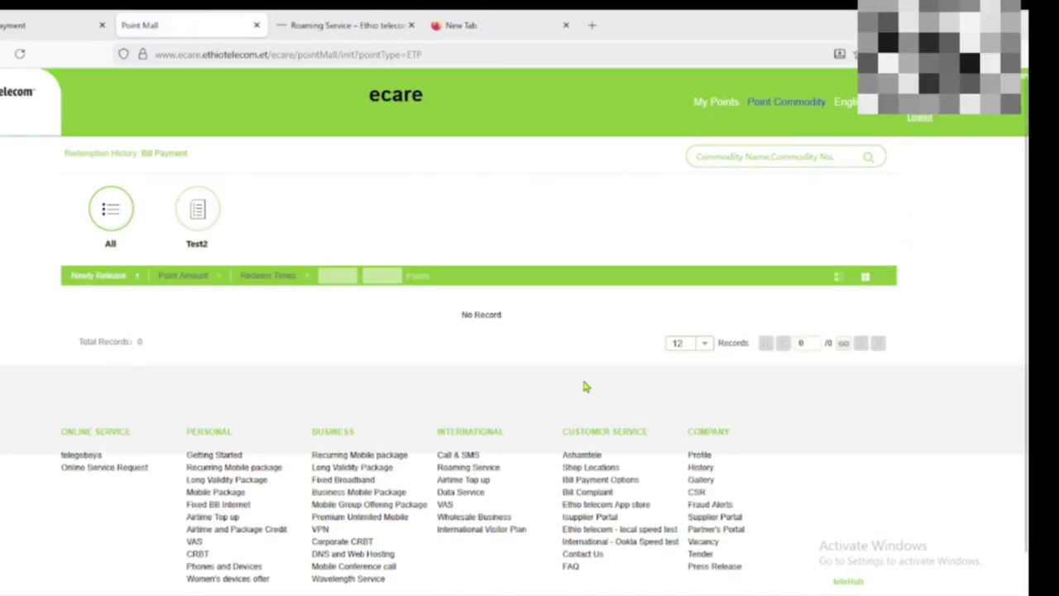
click(715, 101)
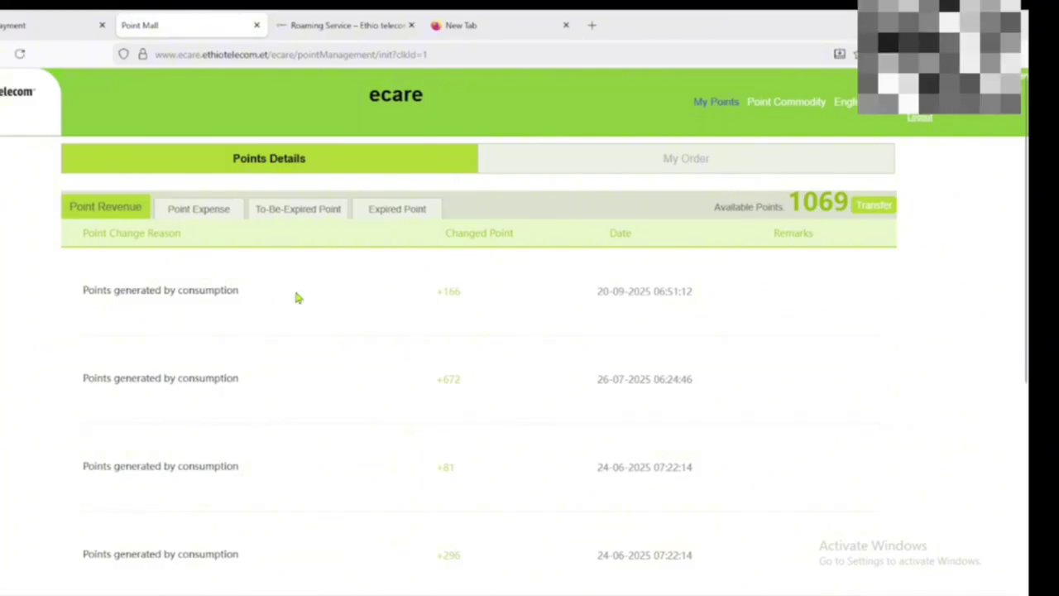
click(217, 208)
click(289, 208)
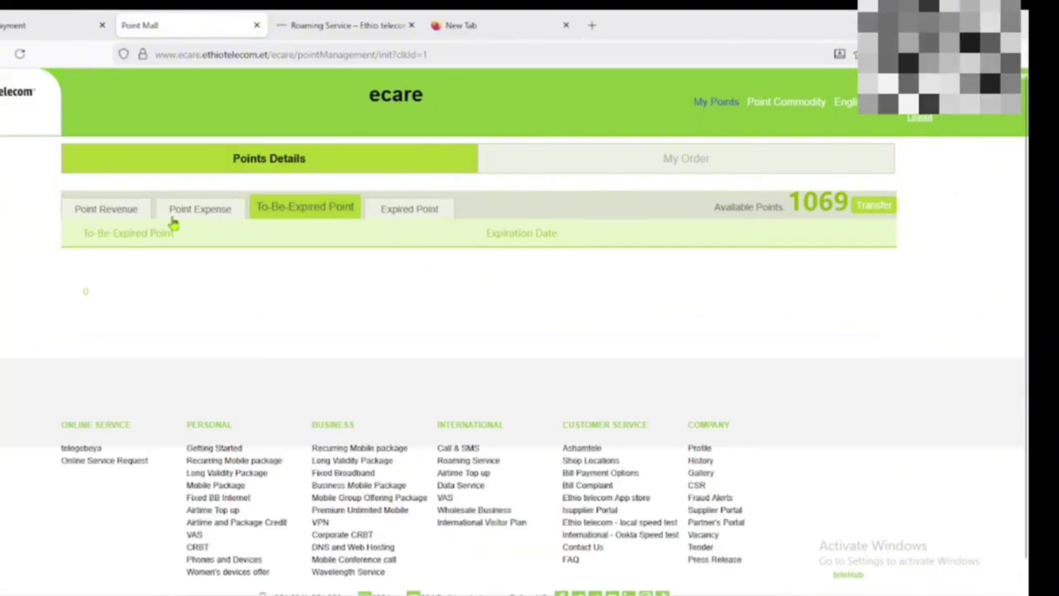
click(106, 213)
click(196, 215)
click(282, 216)
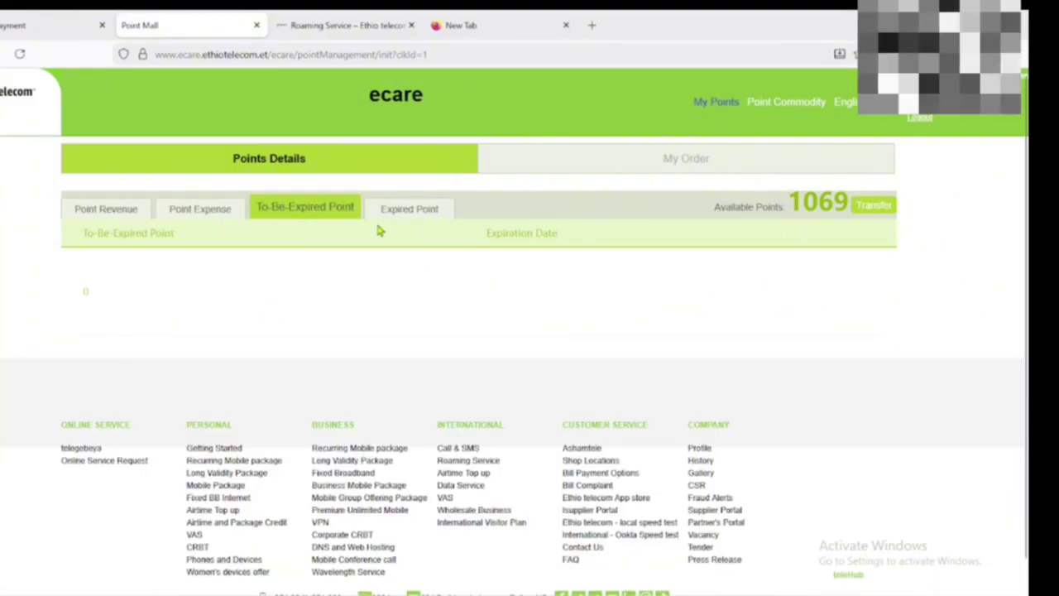
click(410, 213)
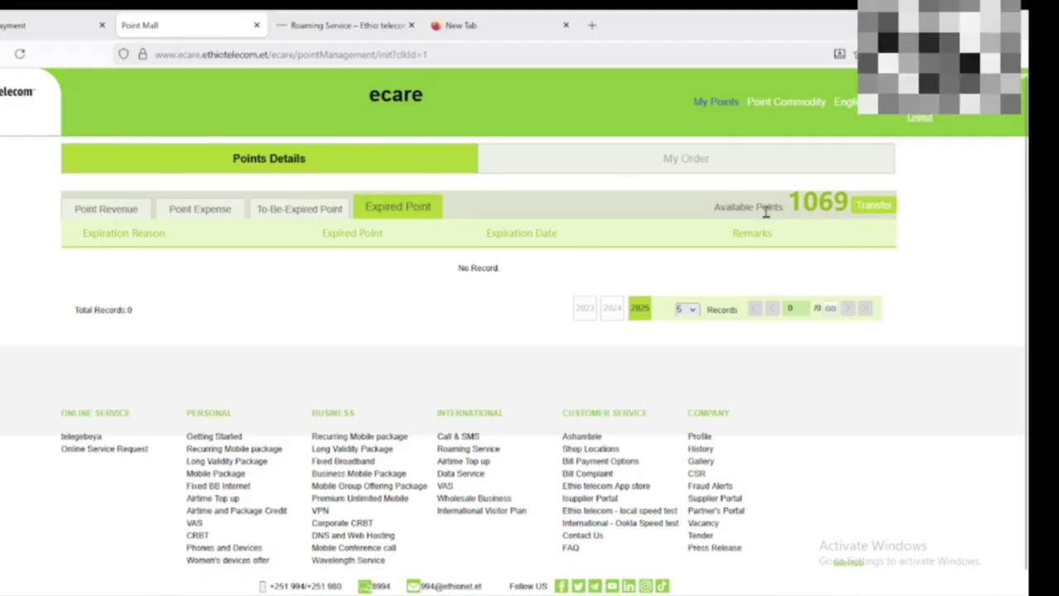
click(291, 216)
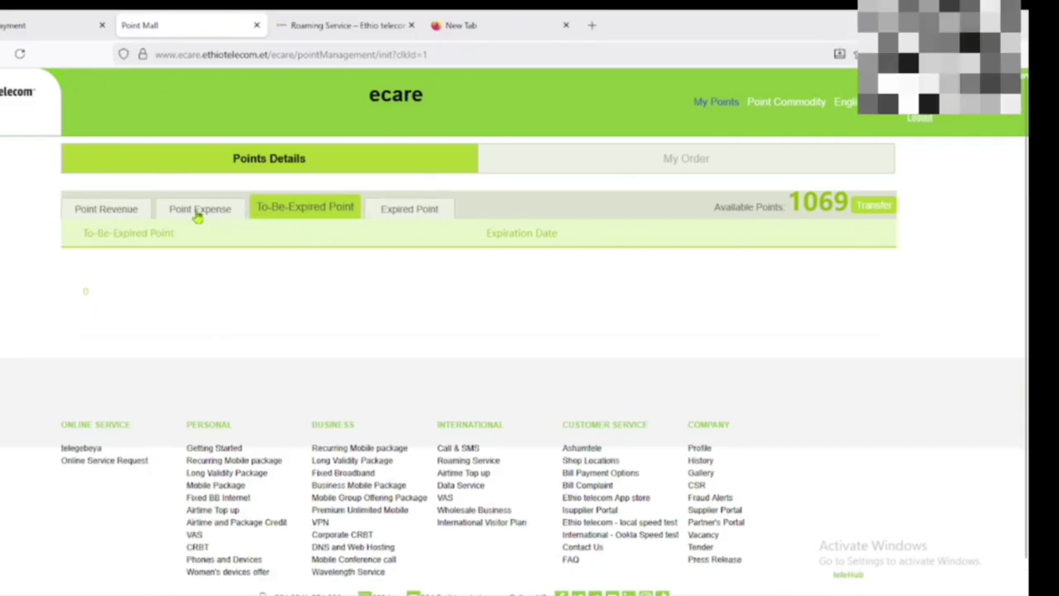
click(122, 217)
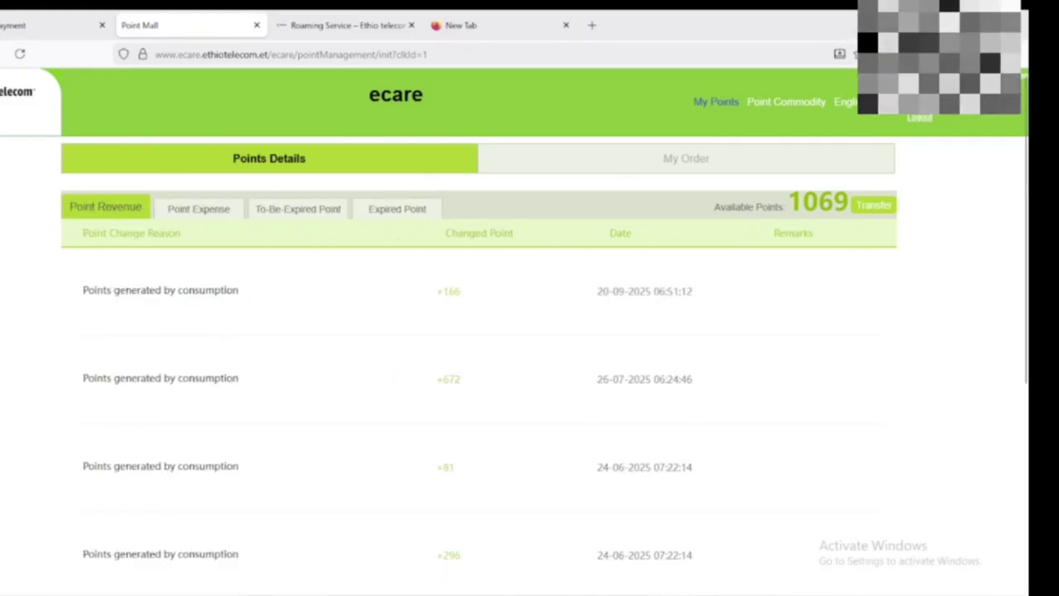
click(43, 29)
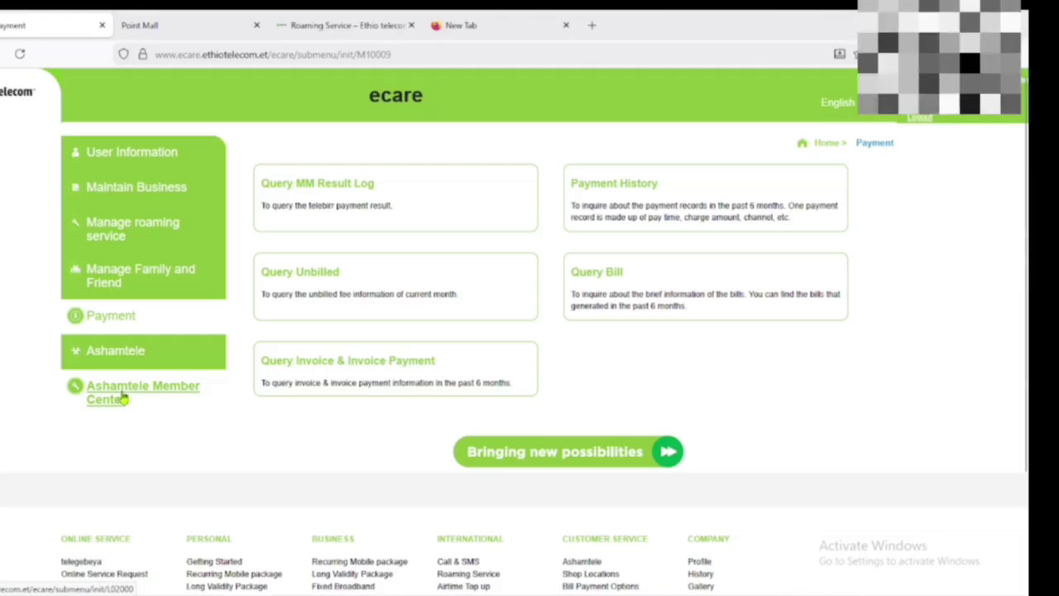
- Review the LV.1–LV.5 member level rules and the member card status (membercard does not exist)
click(130, 400)
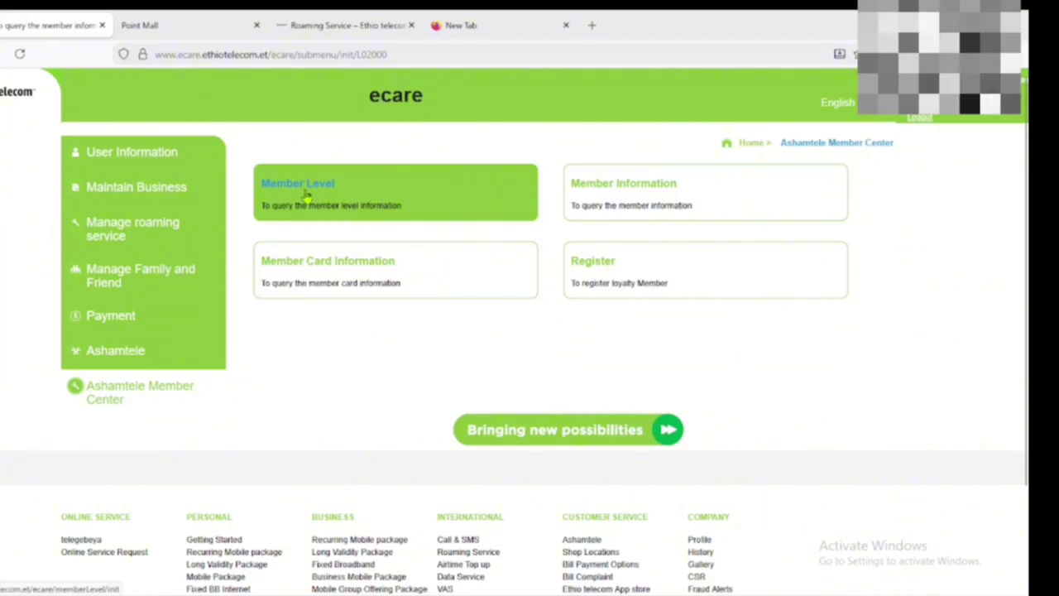
click(306, 194)
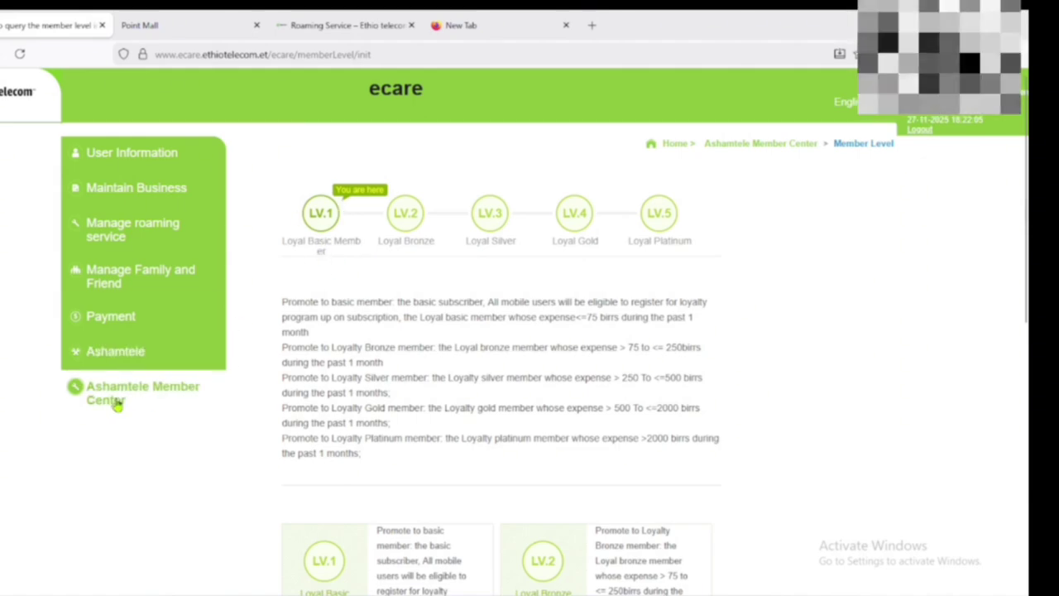
click(118, 398)
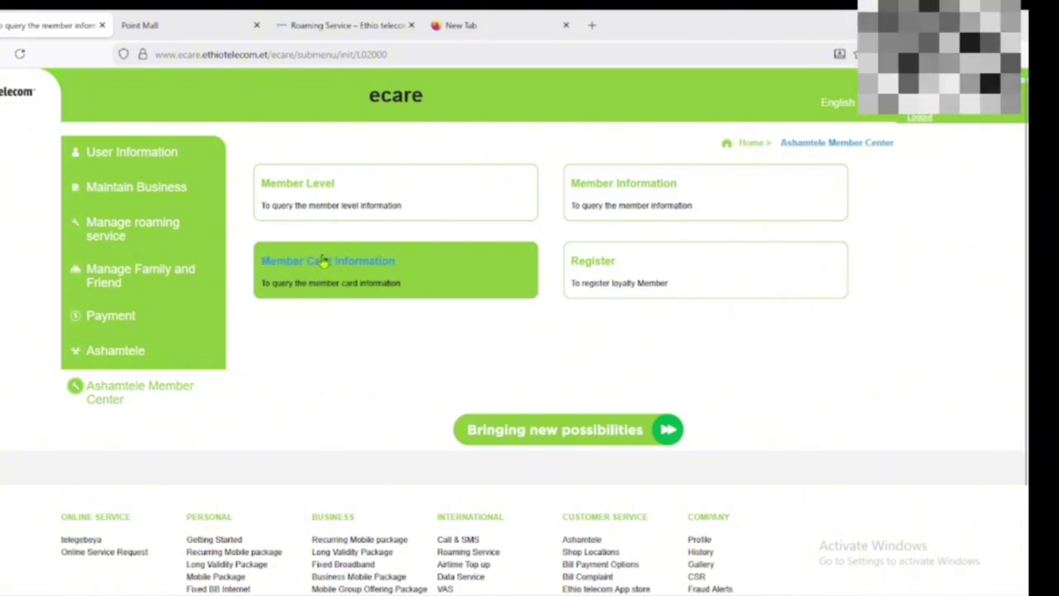
click(350, 271)
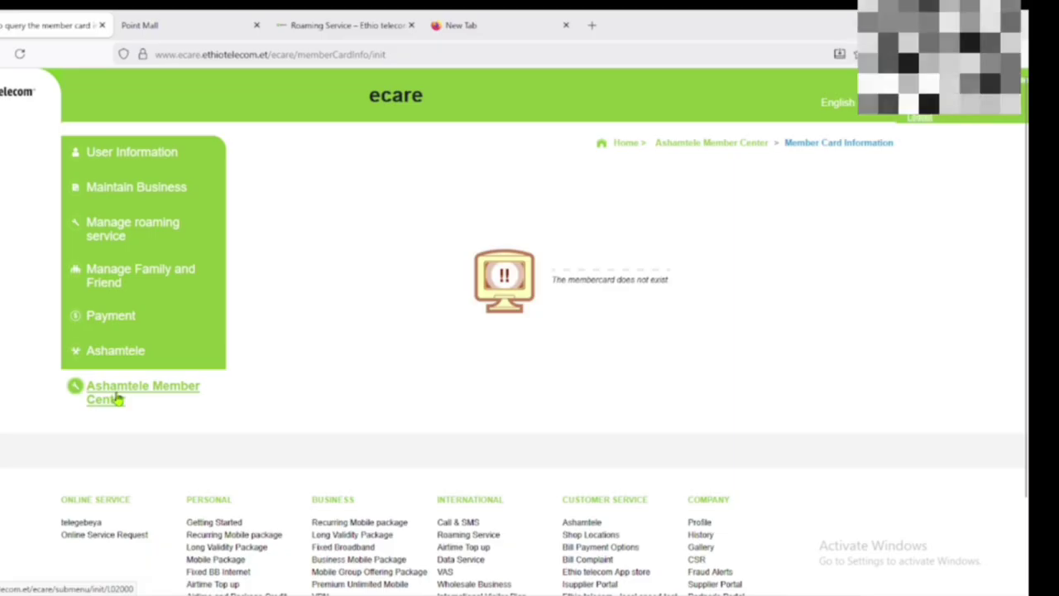
click(119, 399)
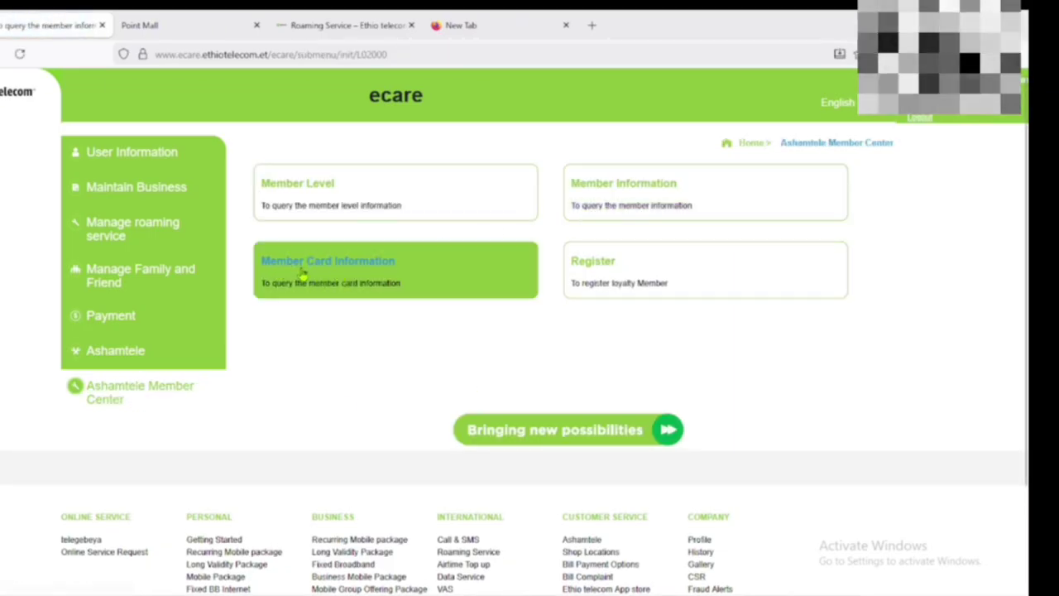
click(398, 263)
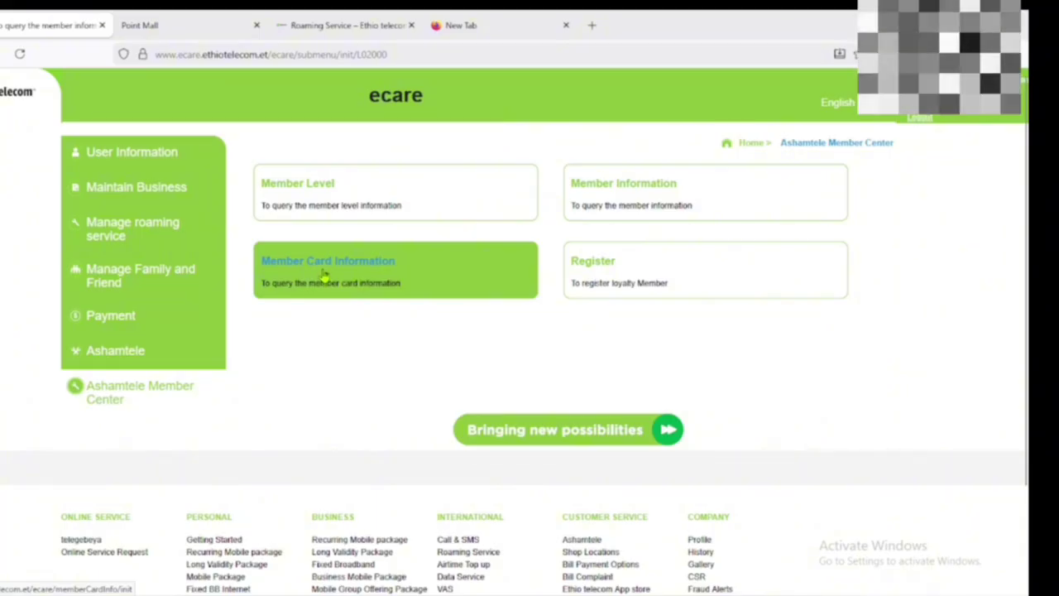
- Open Member Information and submit the SMS verification code with a refreshed image captcha
click(621, 189)
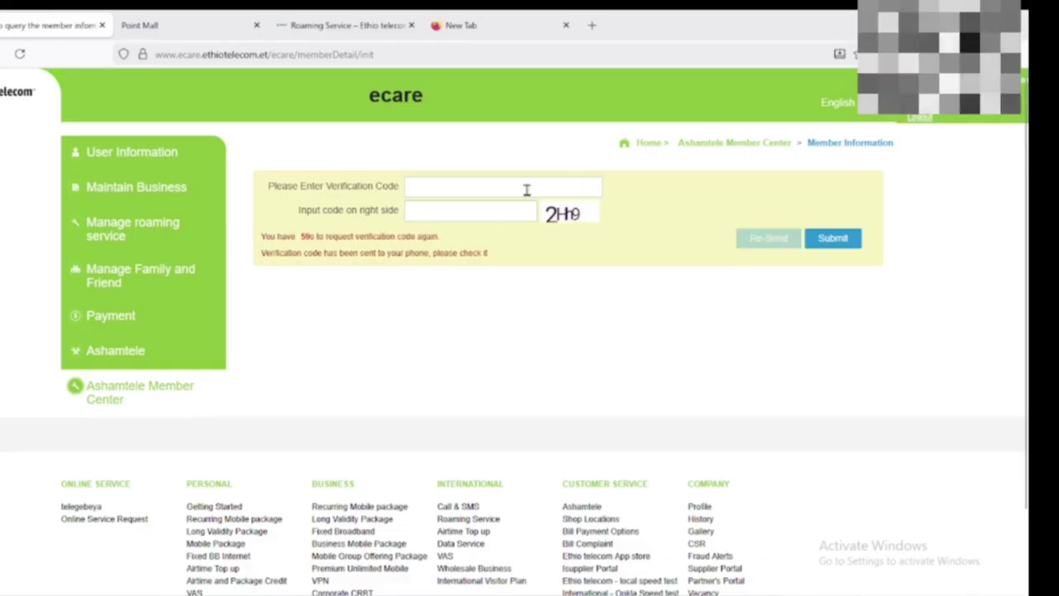
click(420, 188)
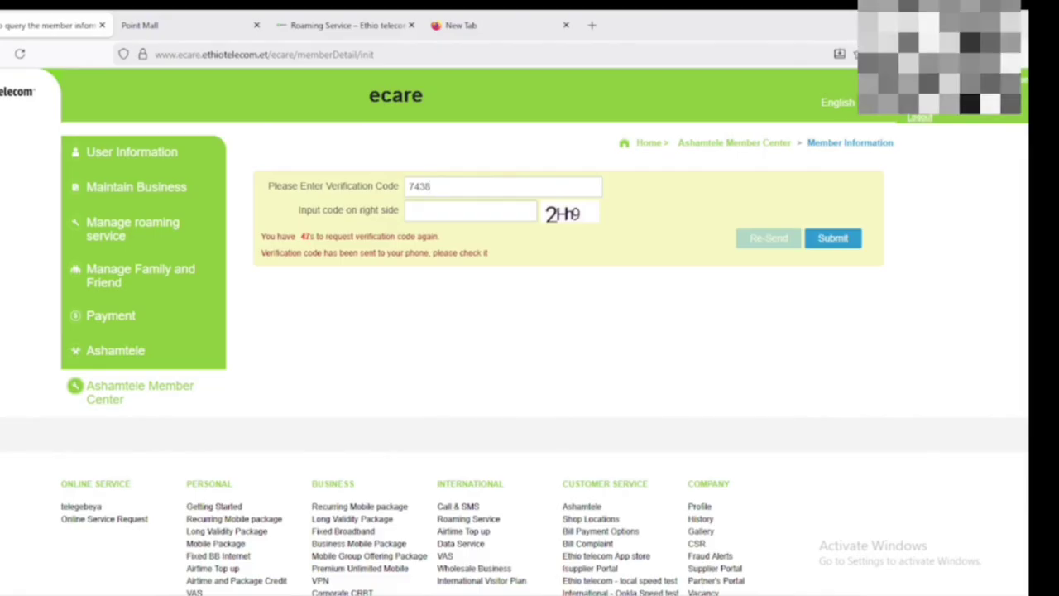
click(460, 211)
click(560, 220)
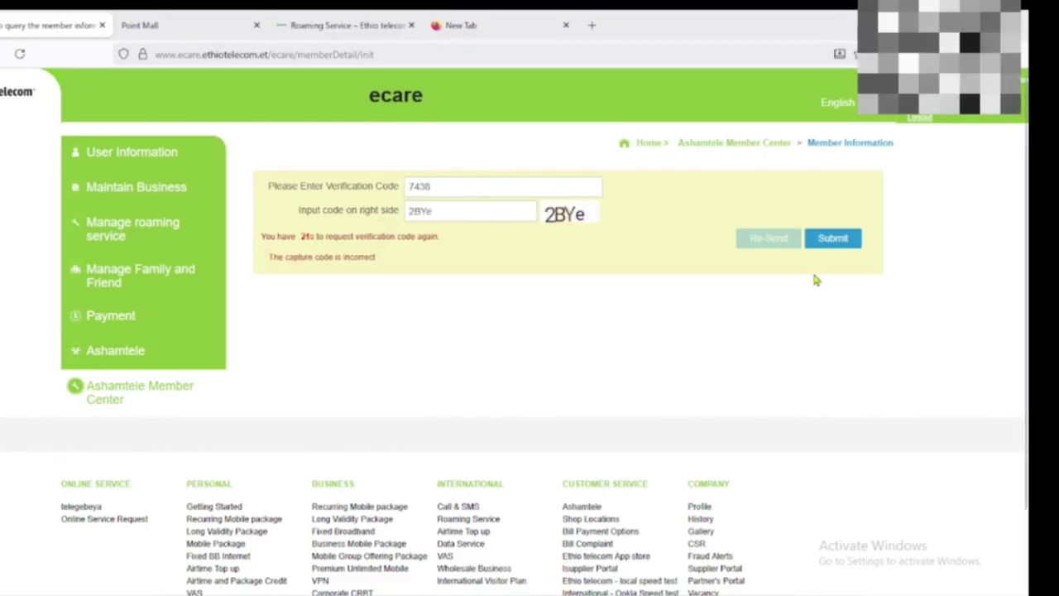
click(844, 241)
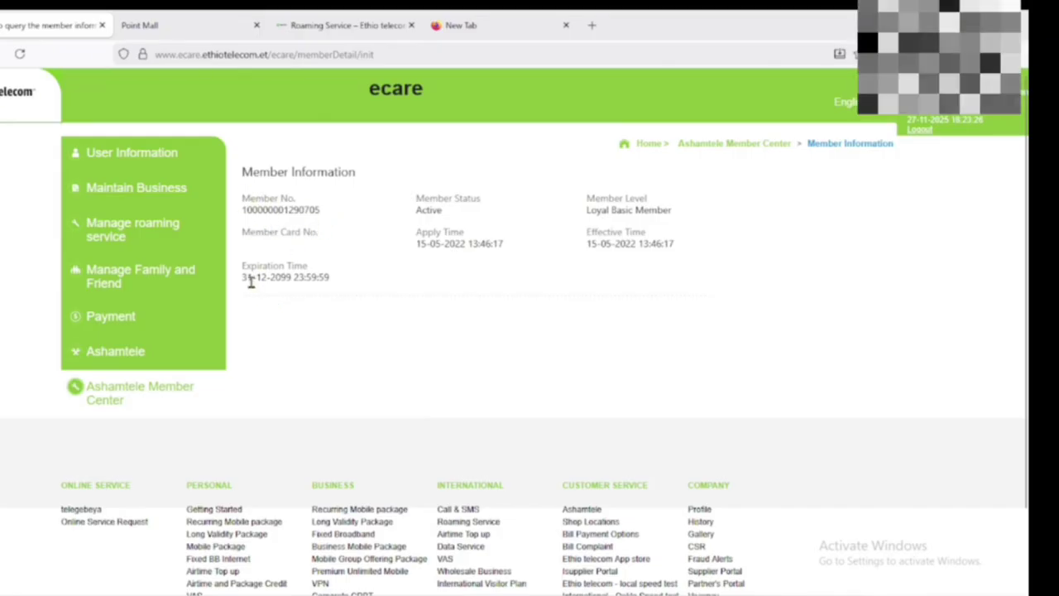
- Highlight the Active status, Loyal Basic Member level and effective time values
double_click(429, 210)
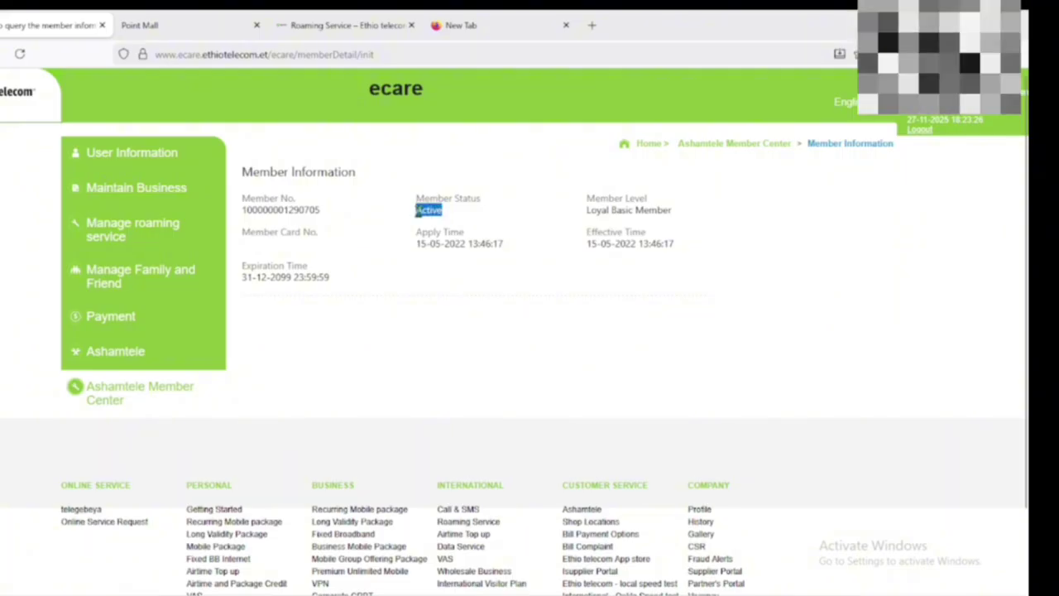
click(427, 205)
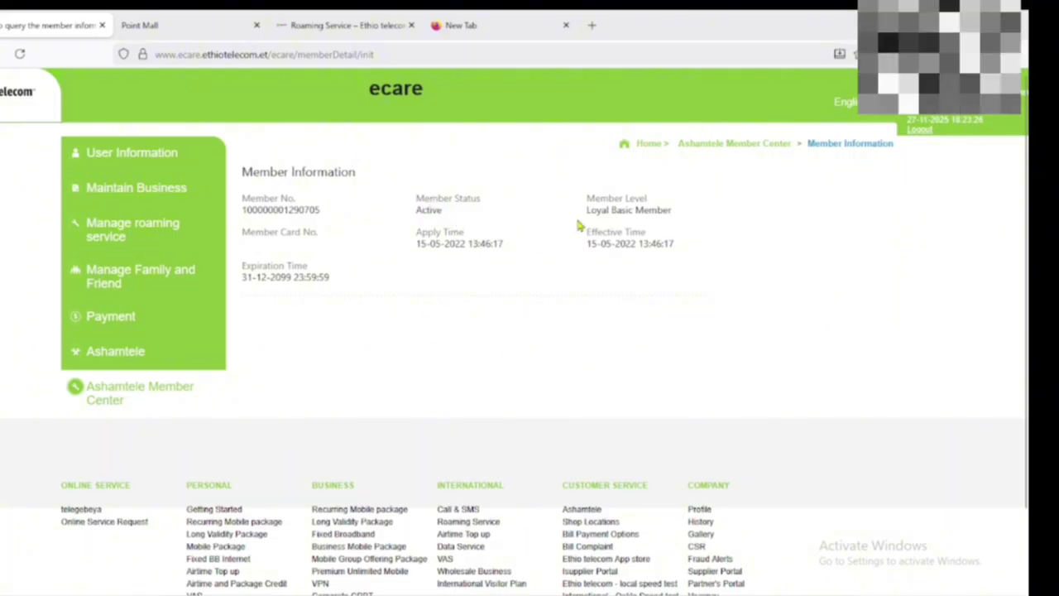
drag(678, 220, 570, 224)
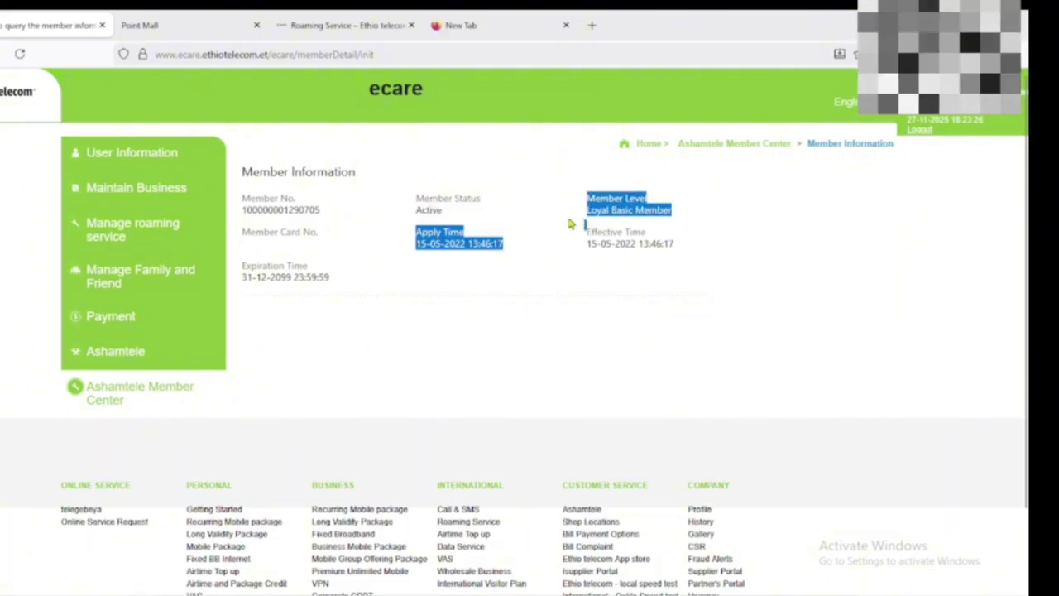
click(679, 233)
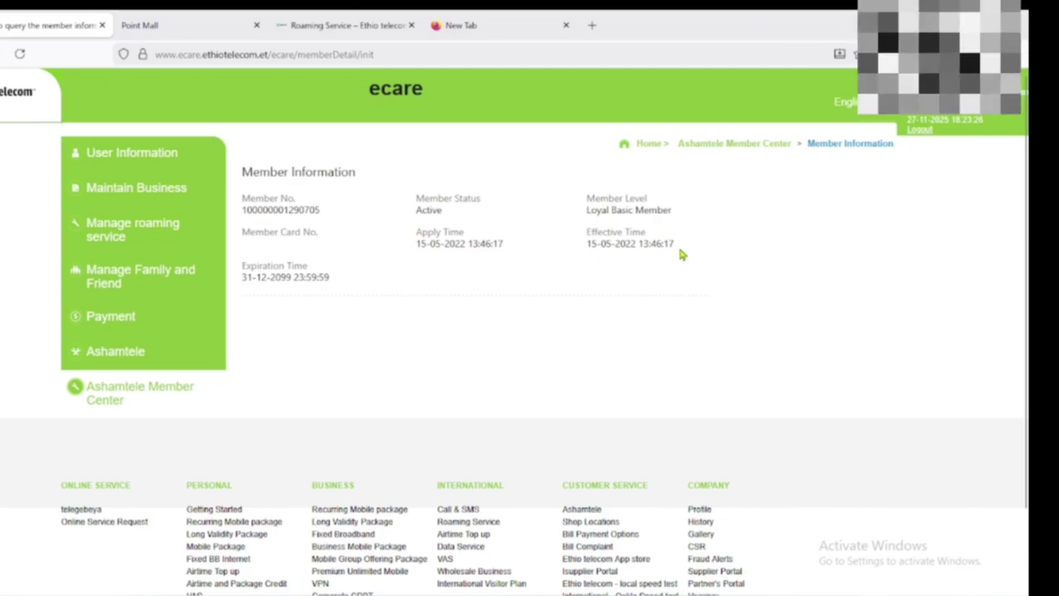
drag(585, 223, 718, 281)
click(713, 281)
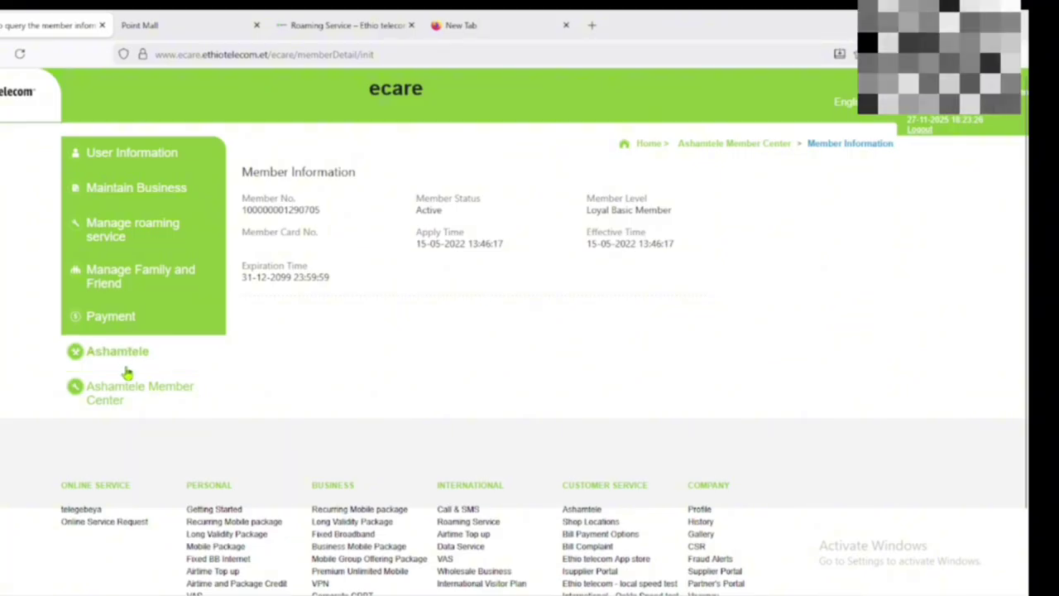
- Glance at the loyalty member Register page, then return to the Ashamtele Member Center overview
click(89, 393)
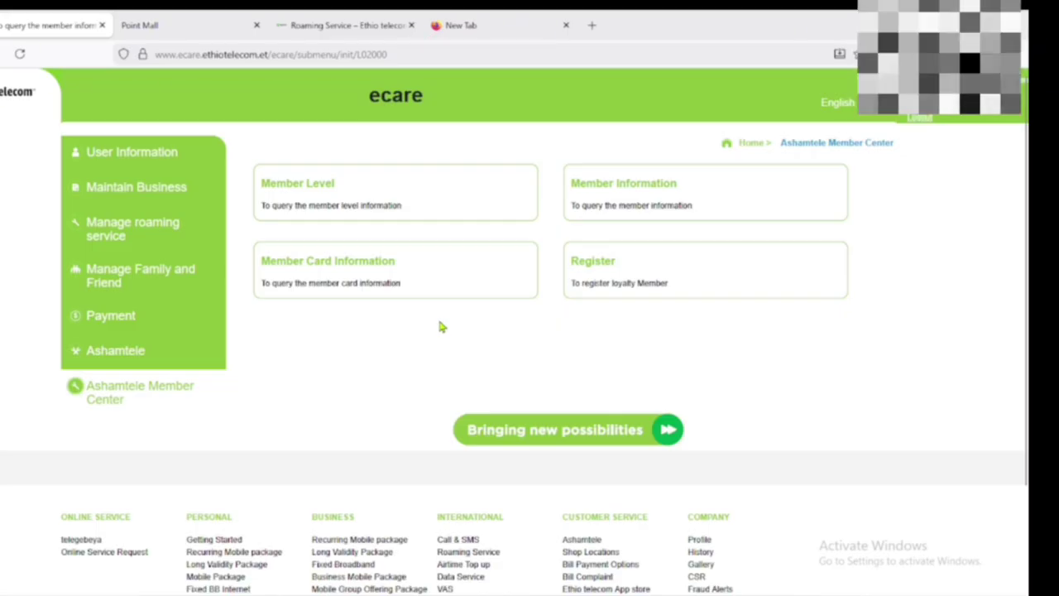
click(111, 394)
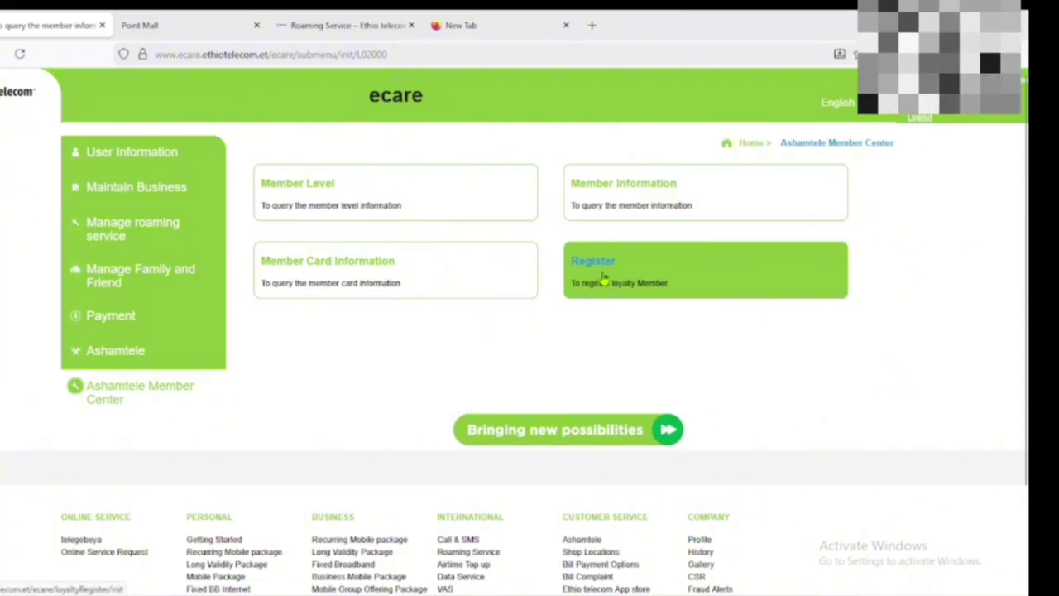